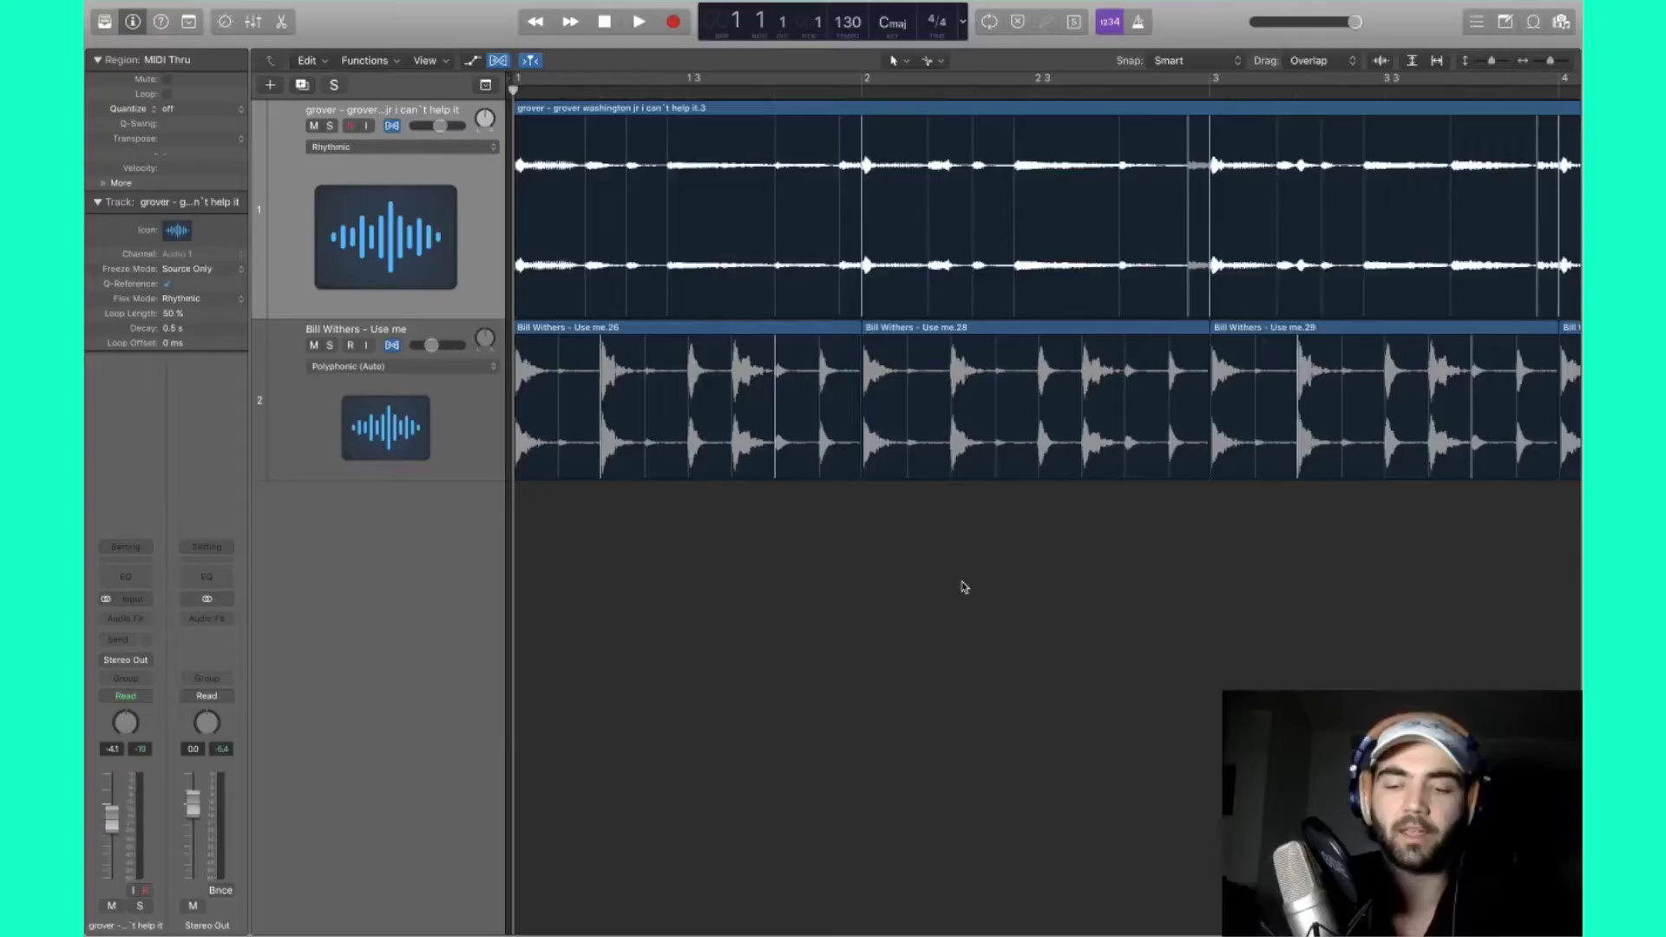
Step: Play the arrangement, briefly soloing the Bill Withers drum track, then return to bar 1
key(space)
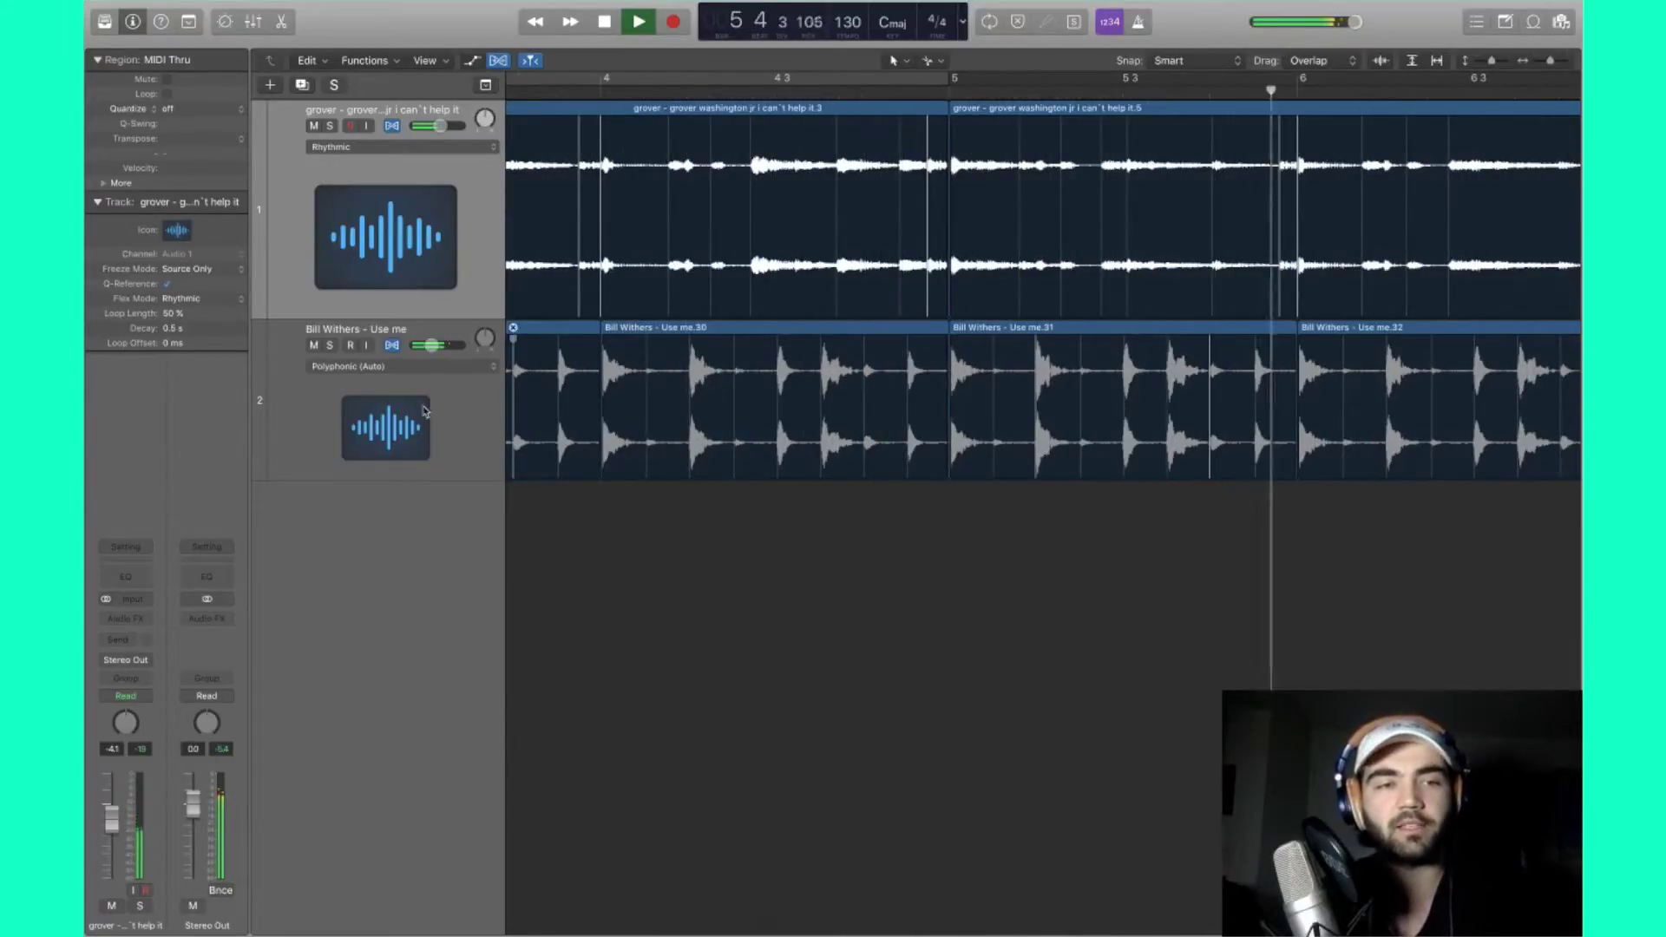
click(330, 345)
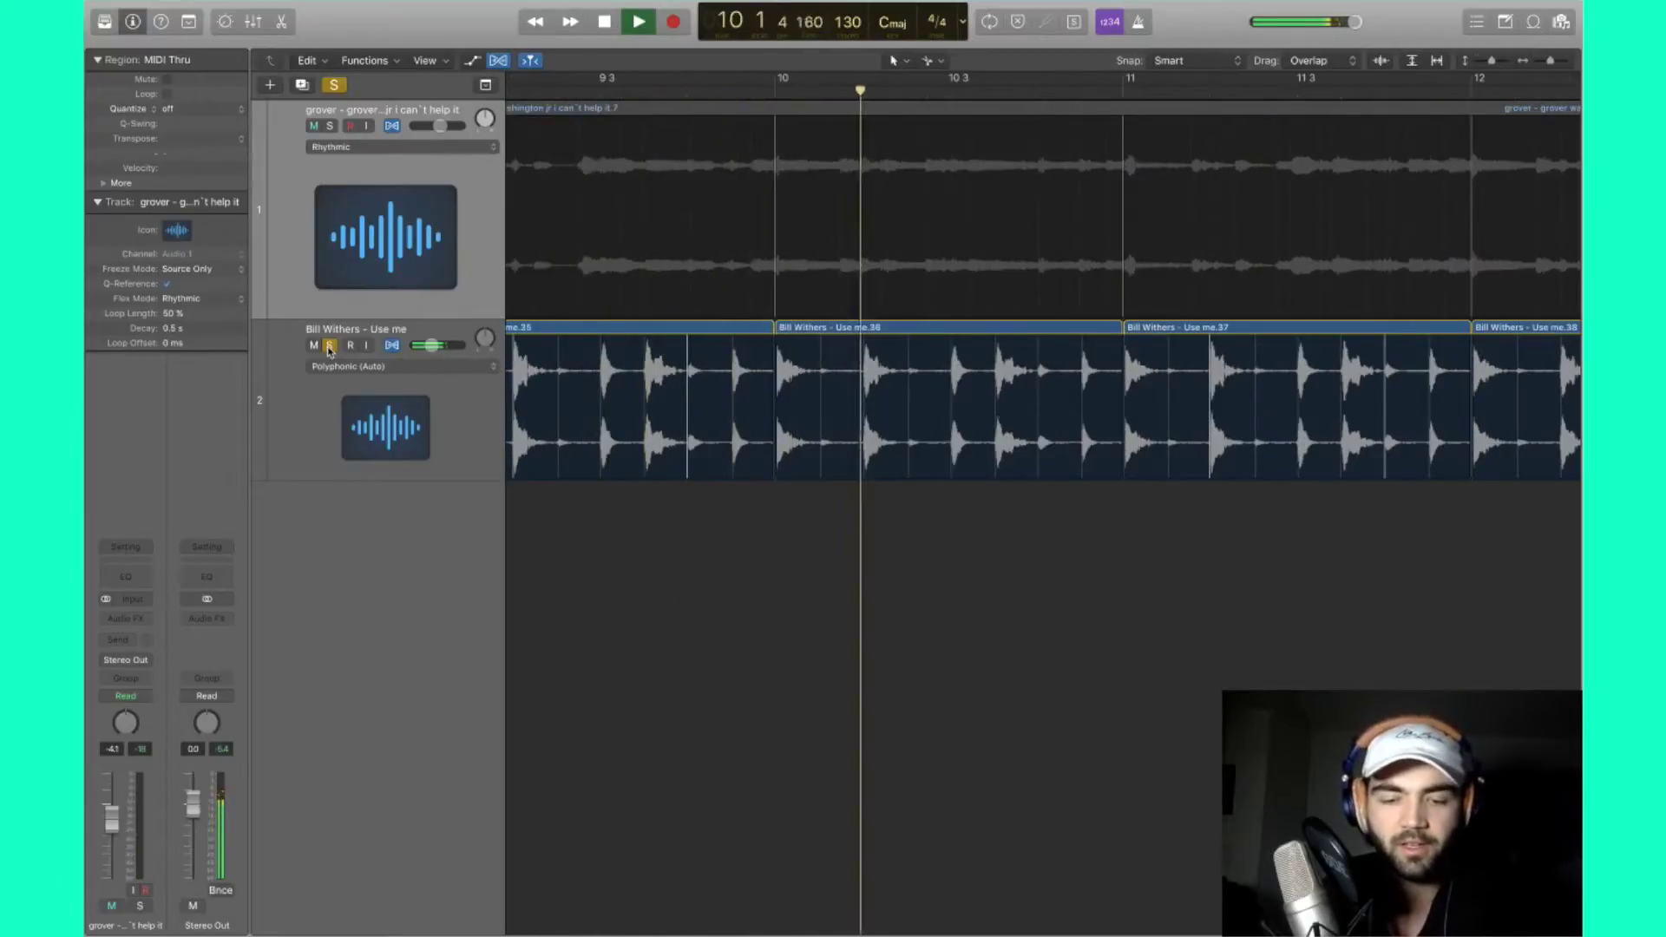
click(330, 346)
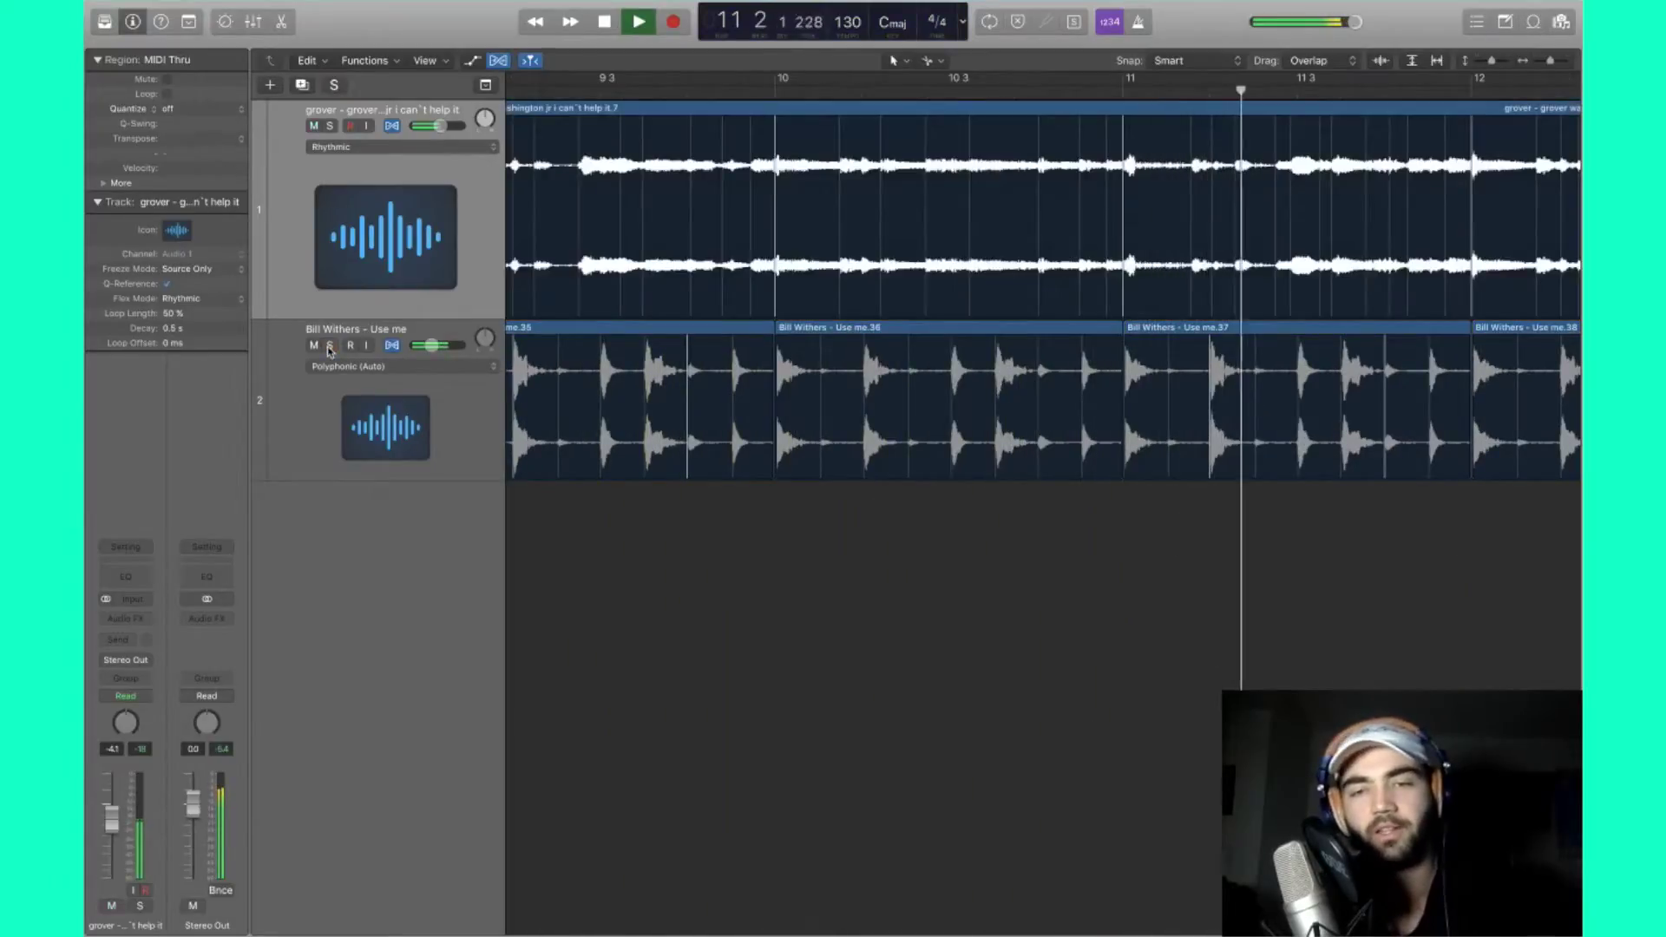
key(space)
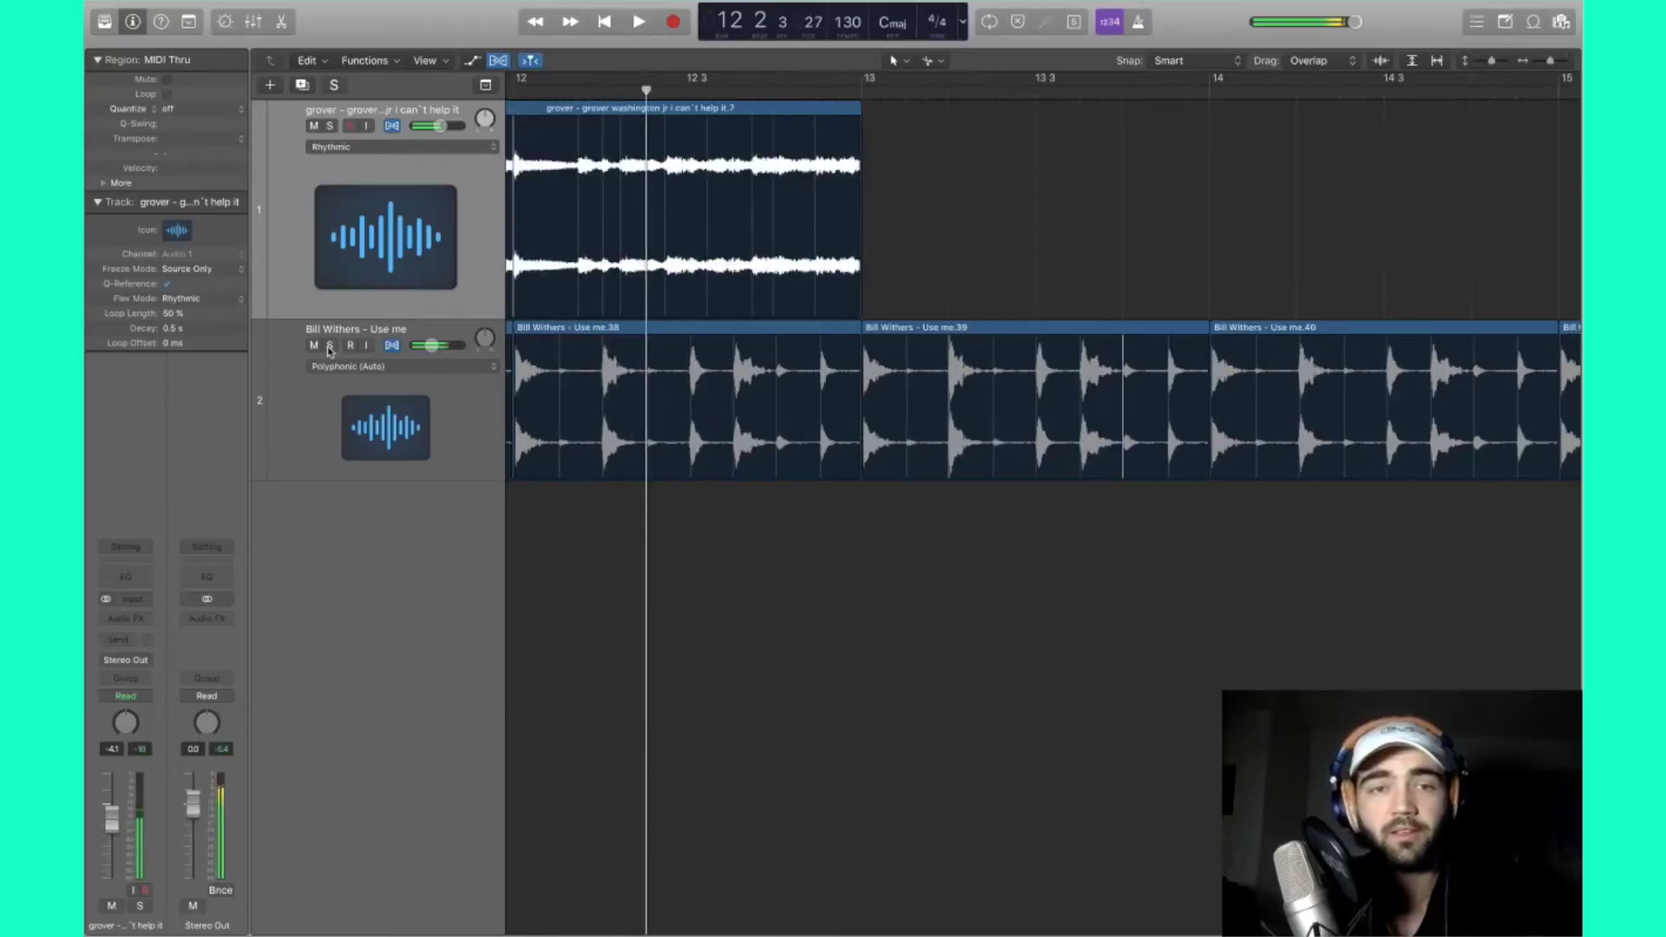
scroll(805, 512, left, 20)
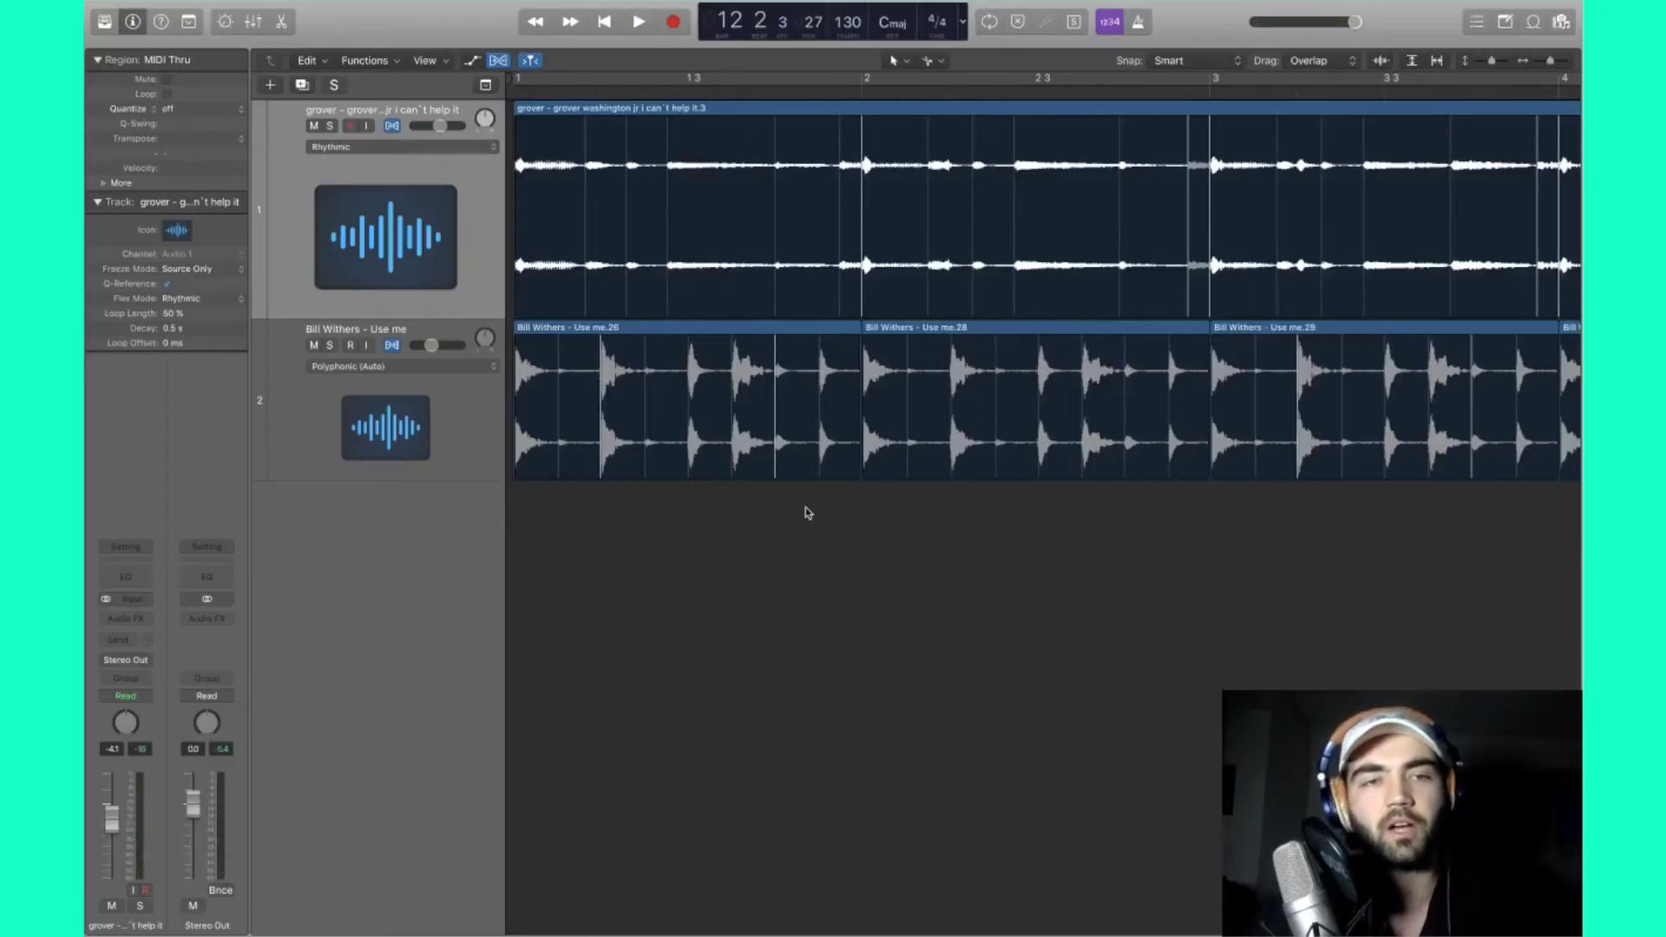
key(Return)
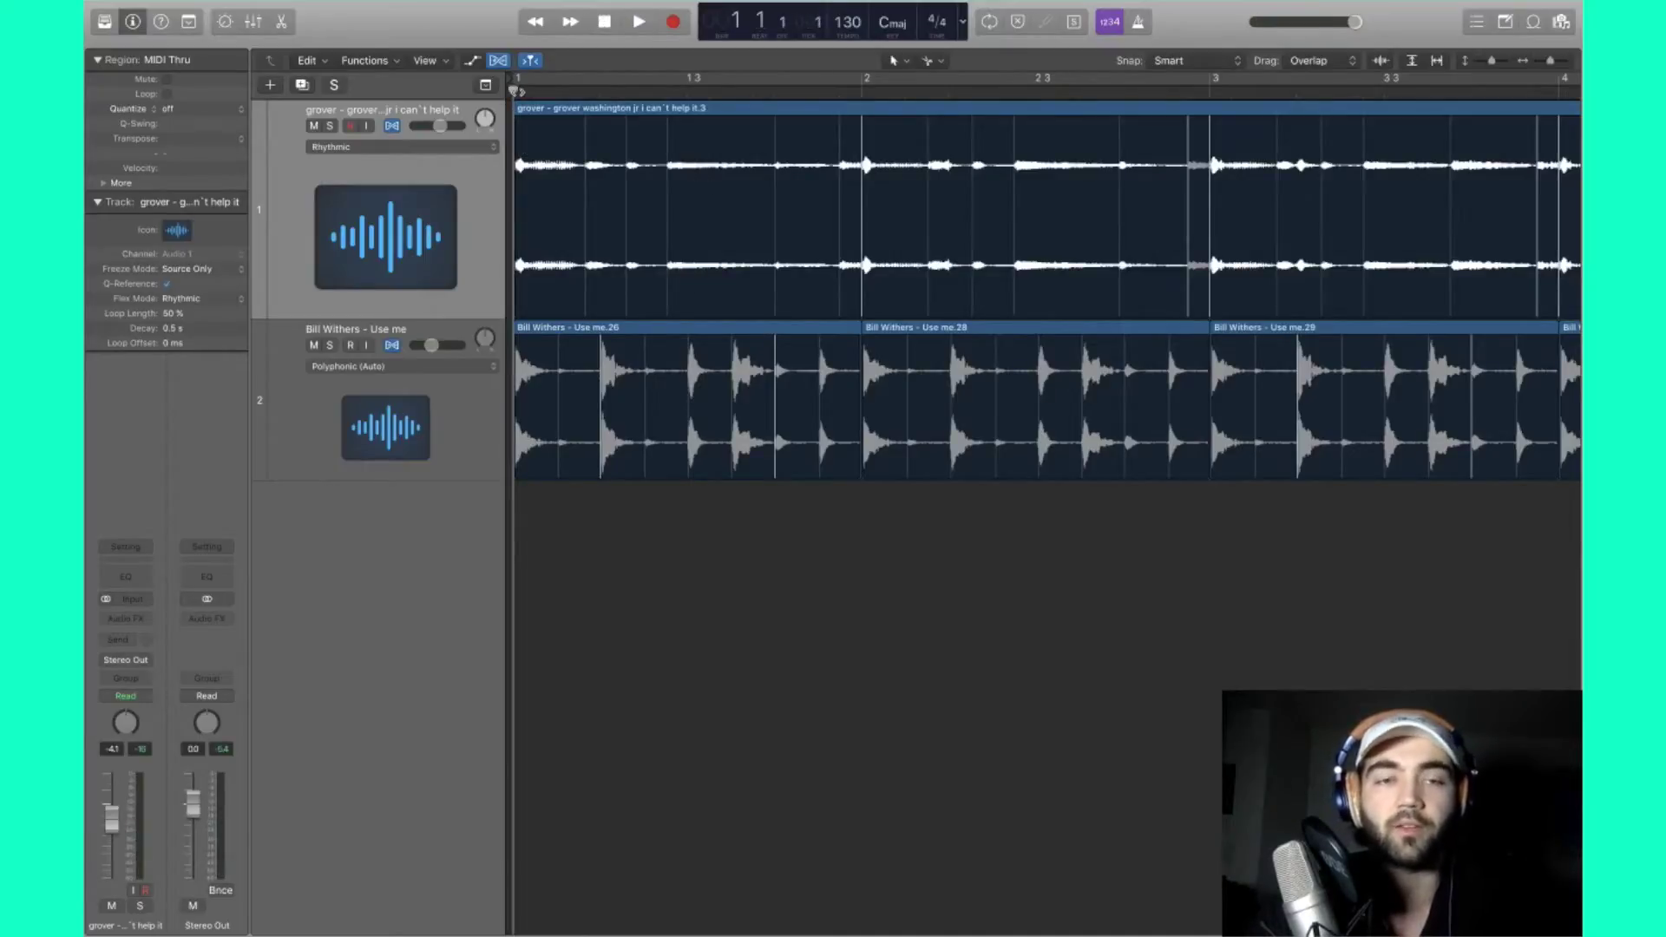
Step: Solo the grover sample track to hear it alone, then unsolo it
click(331, 126)
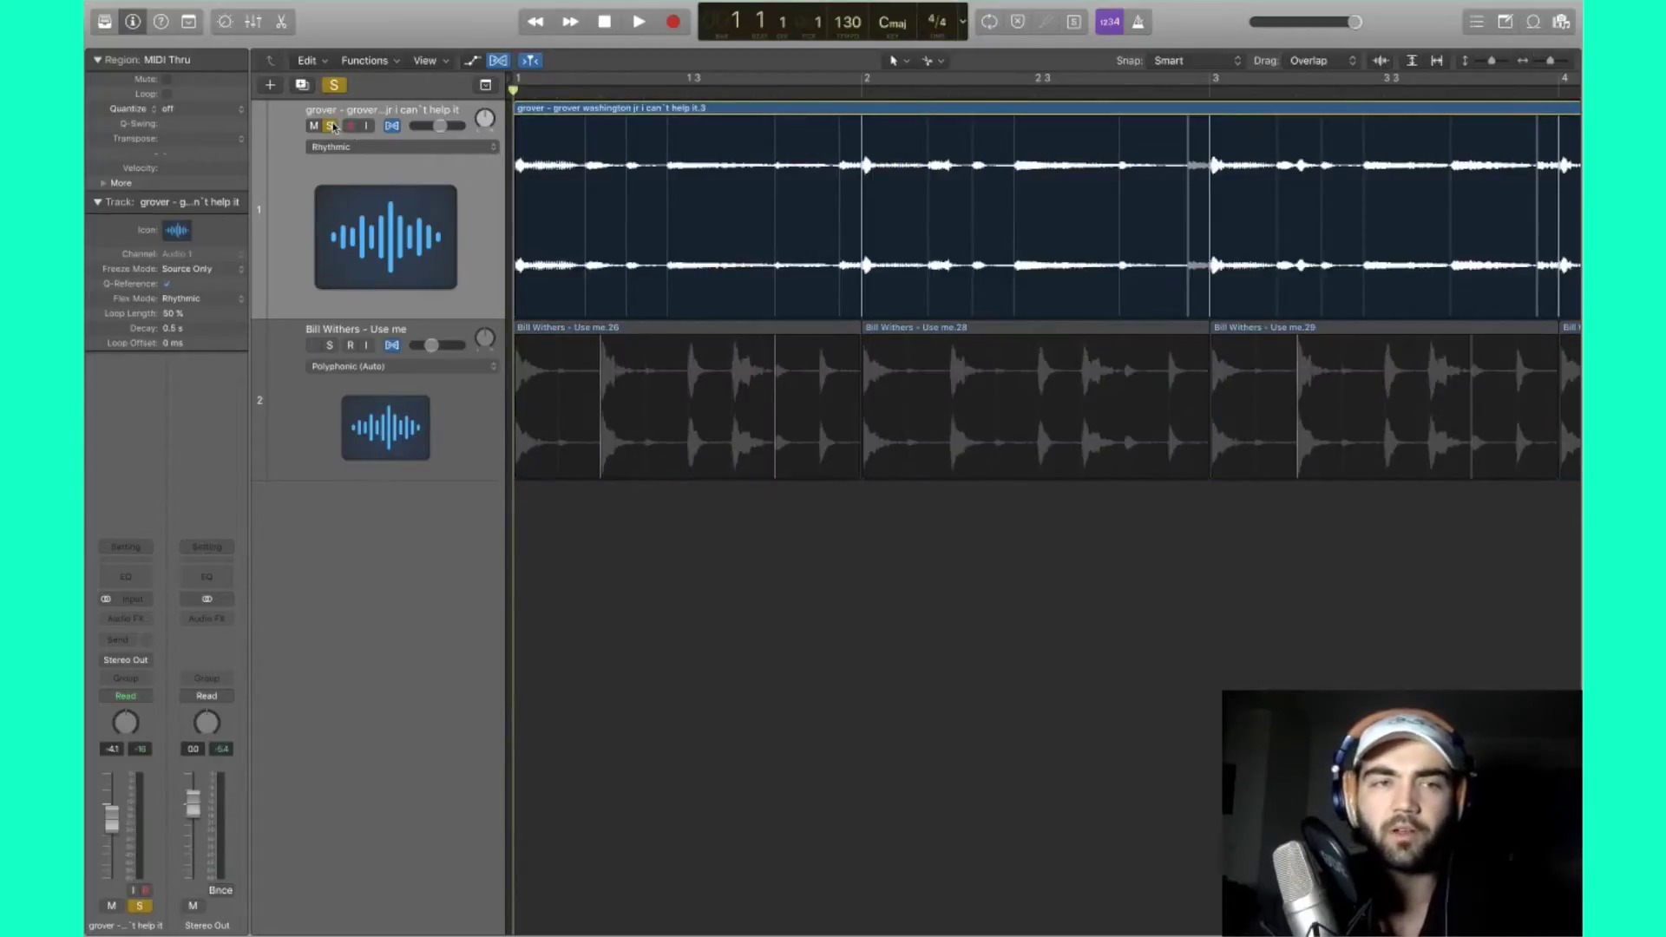
key(space)
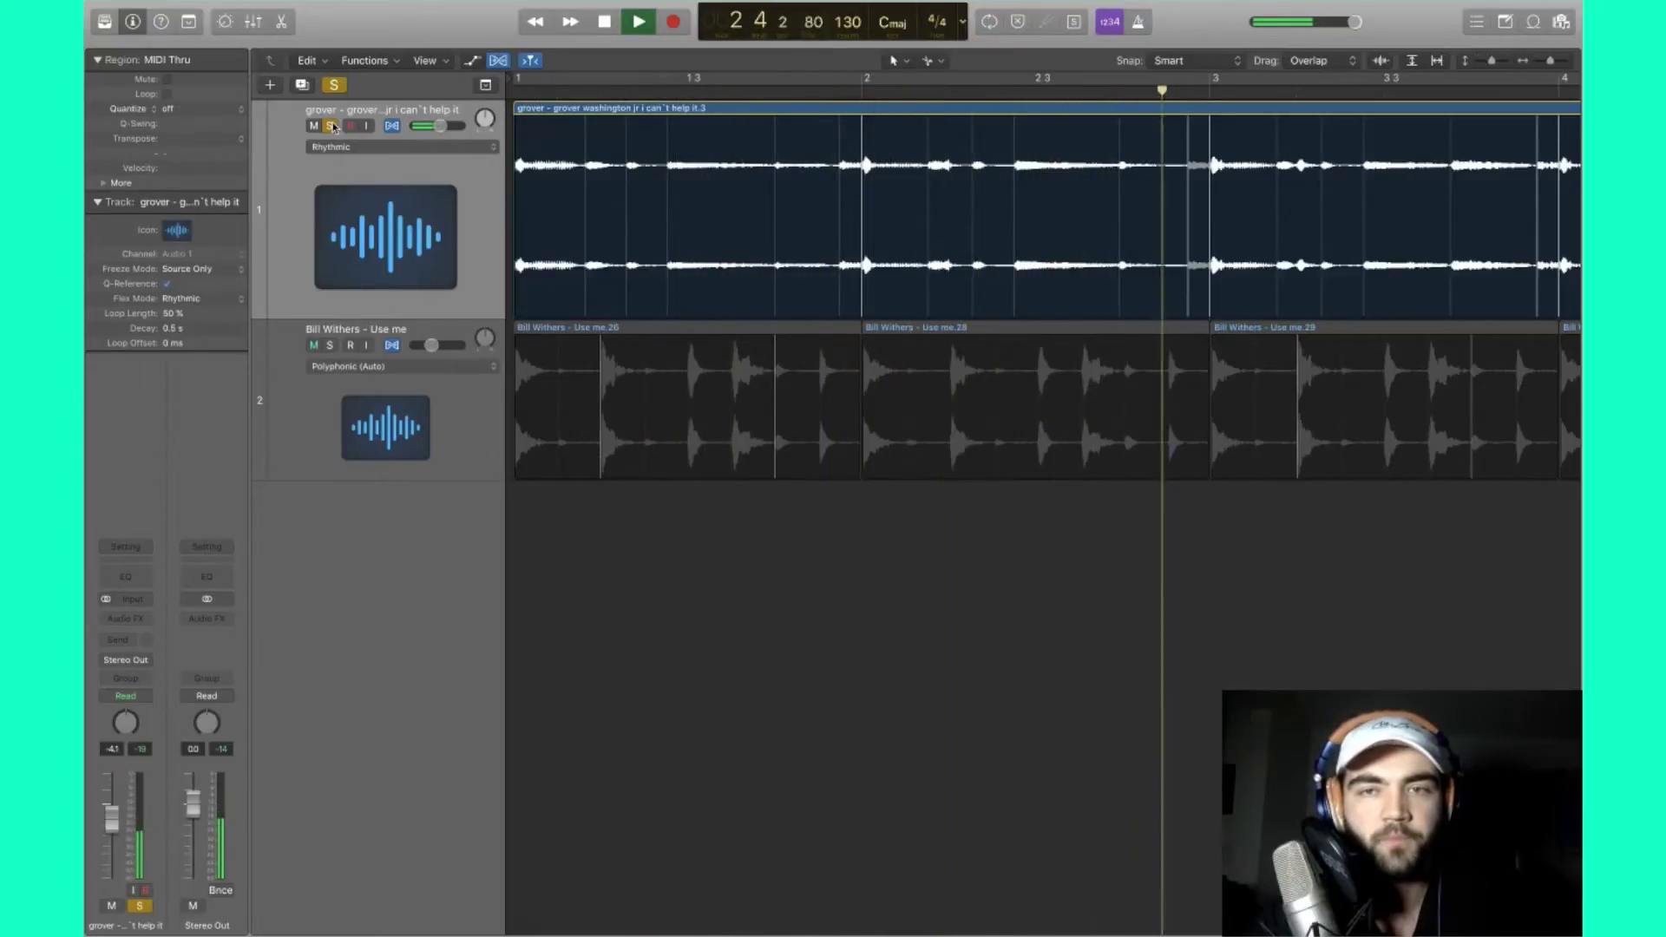
key(space)
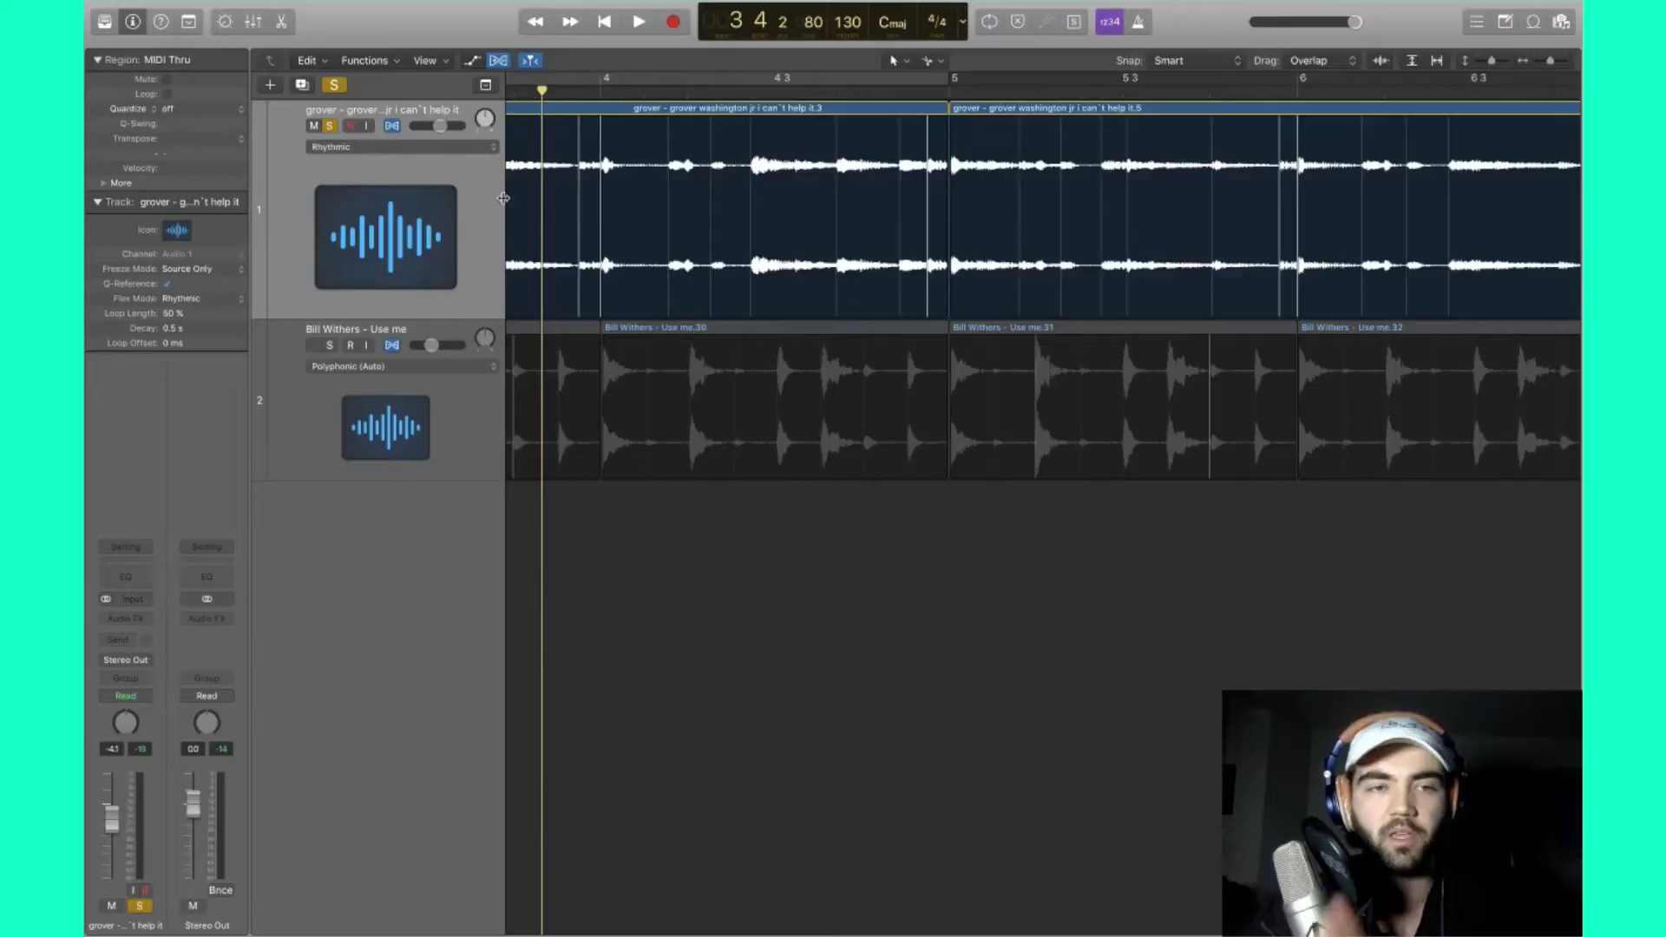
click(371, 337)
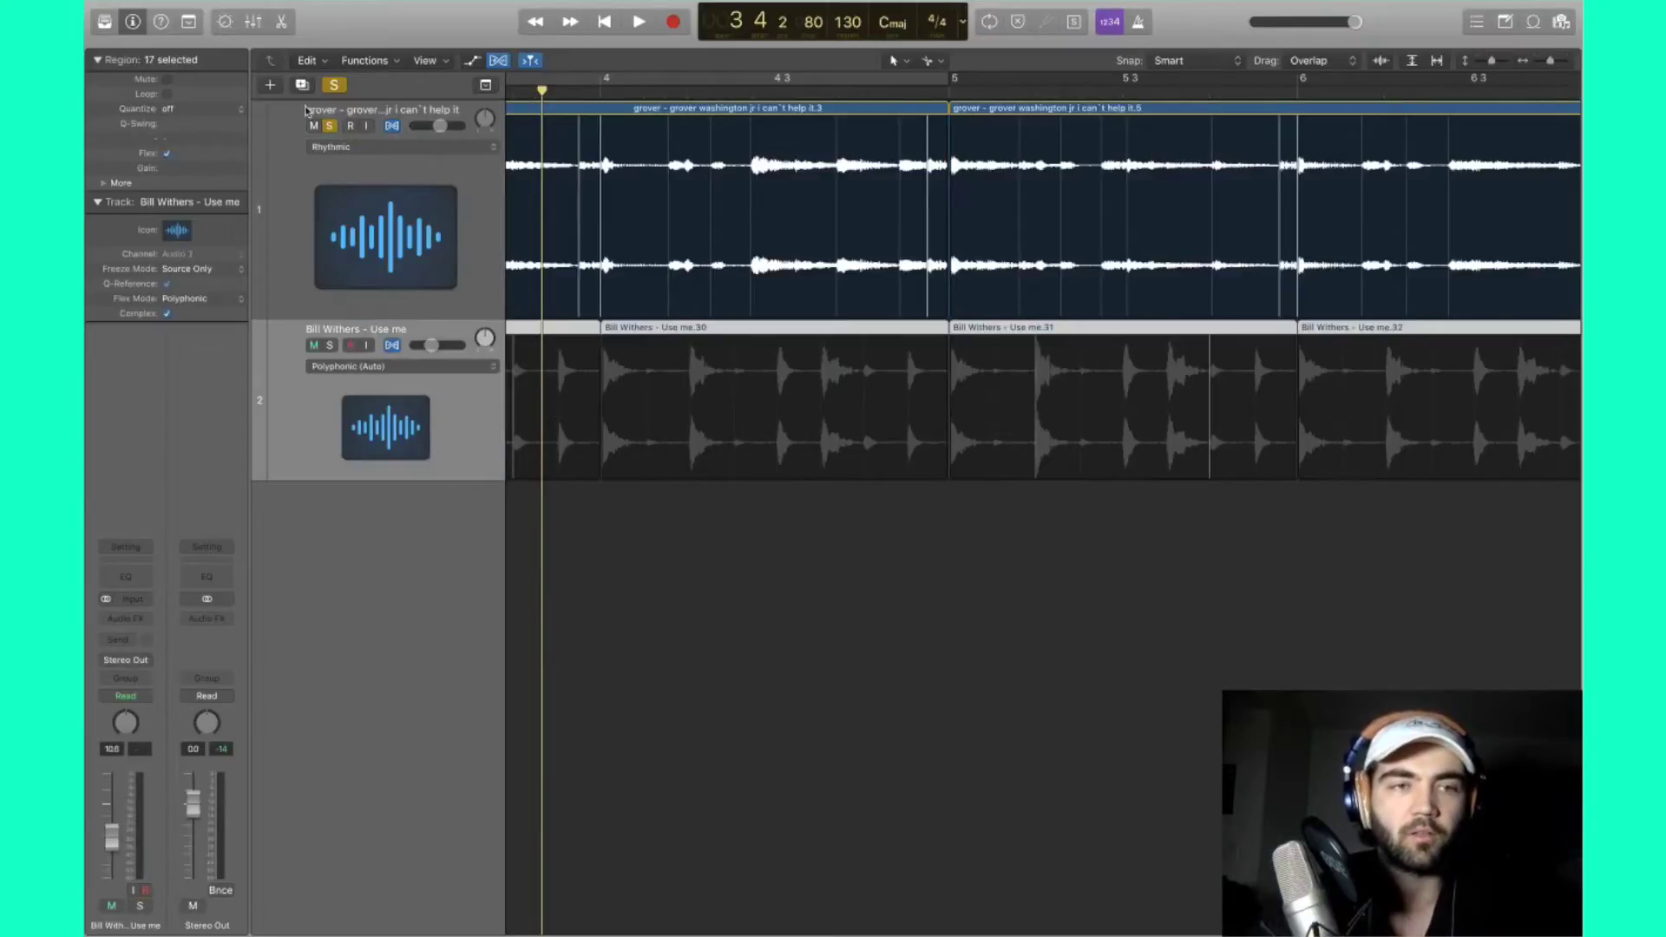
click(330, 128)
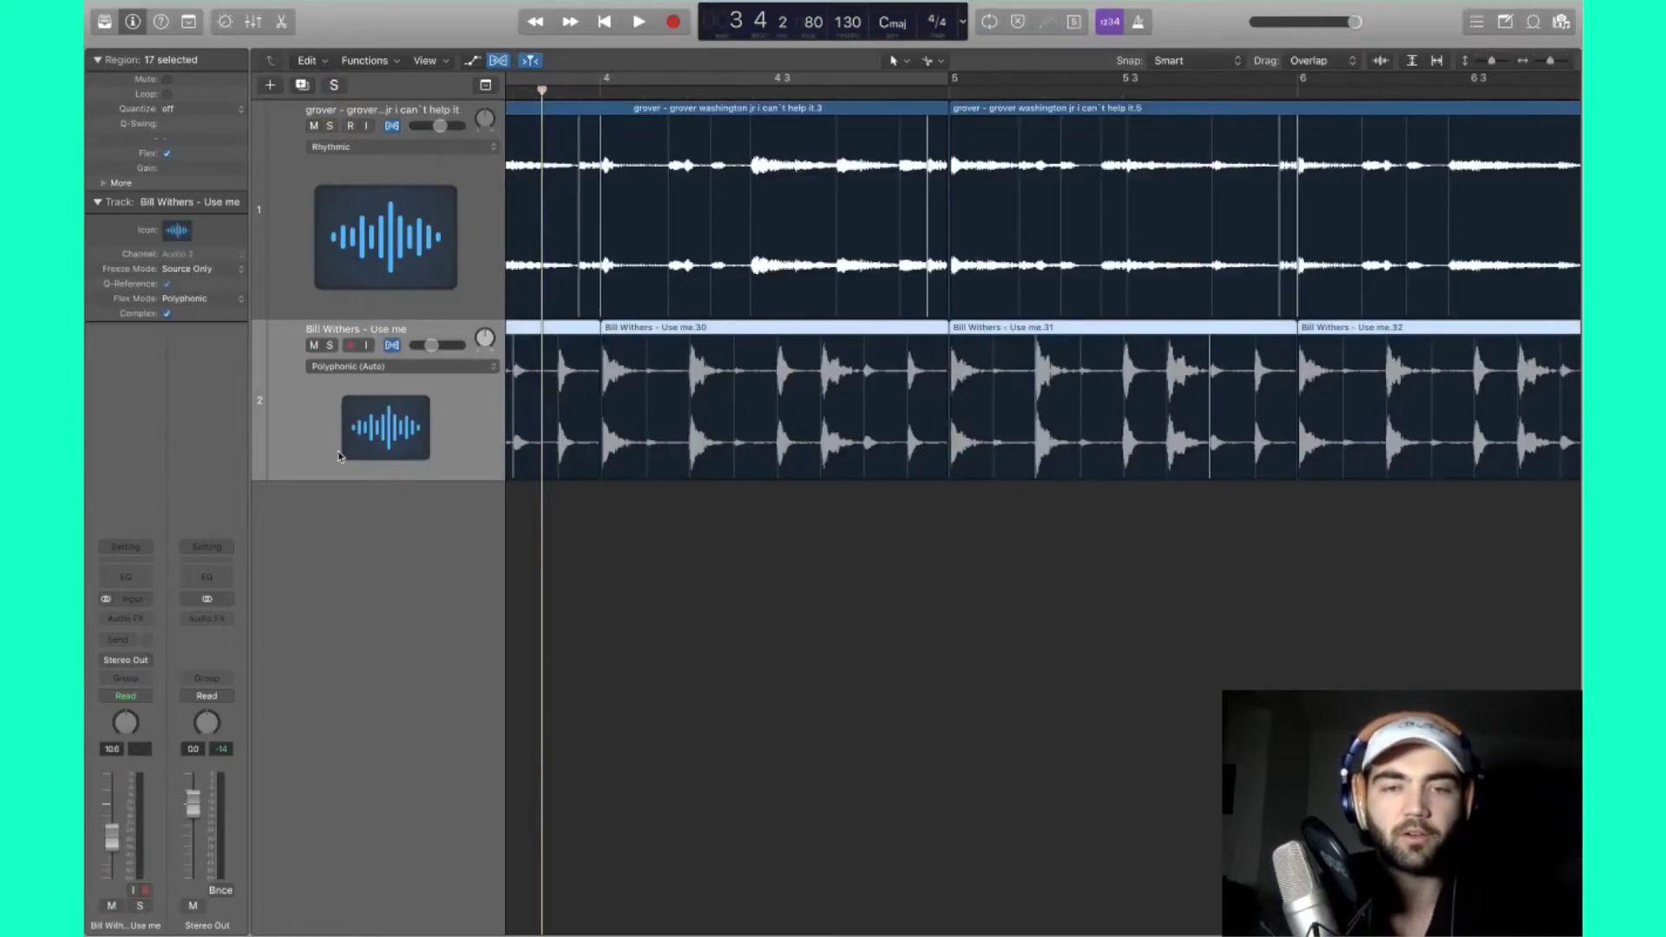
Step: Select the grover sample track and mute the Bill Withers drums during playback
click(356, 171)
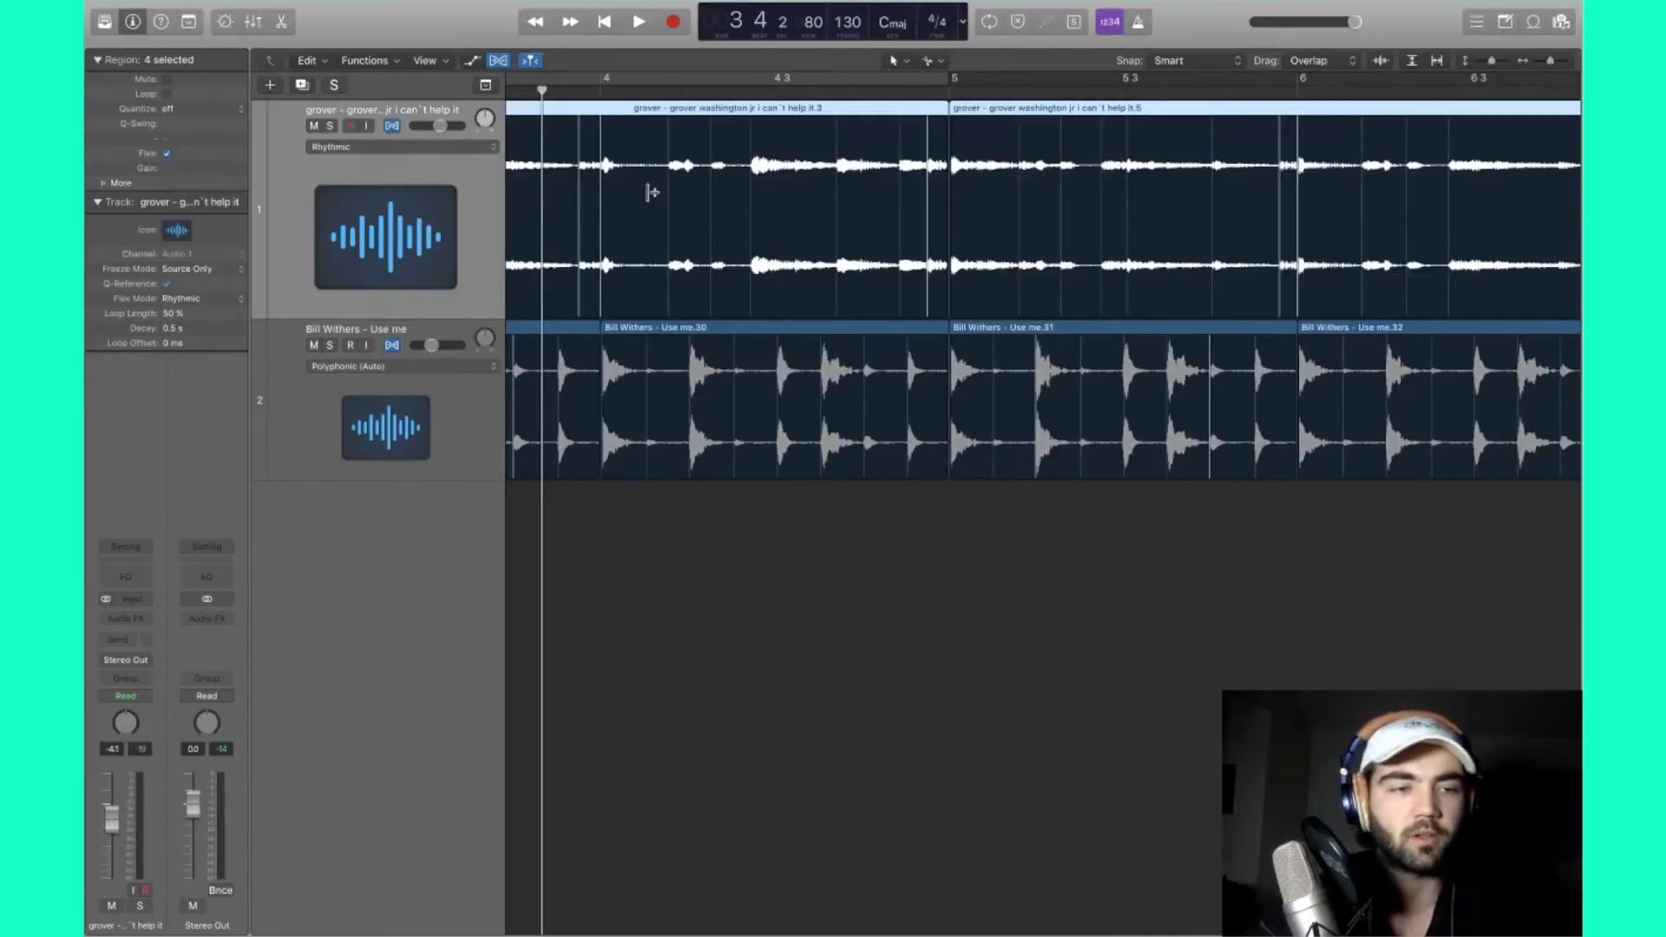
click(119, 618)
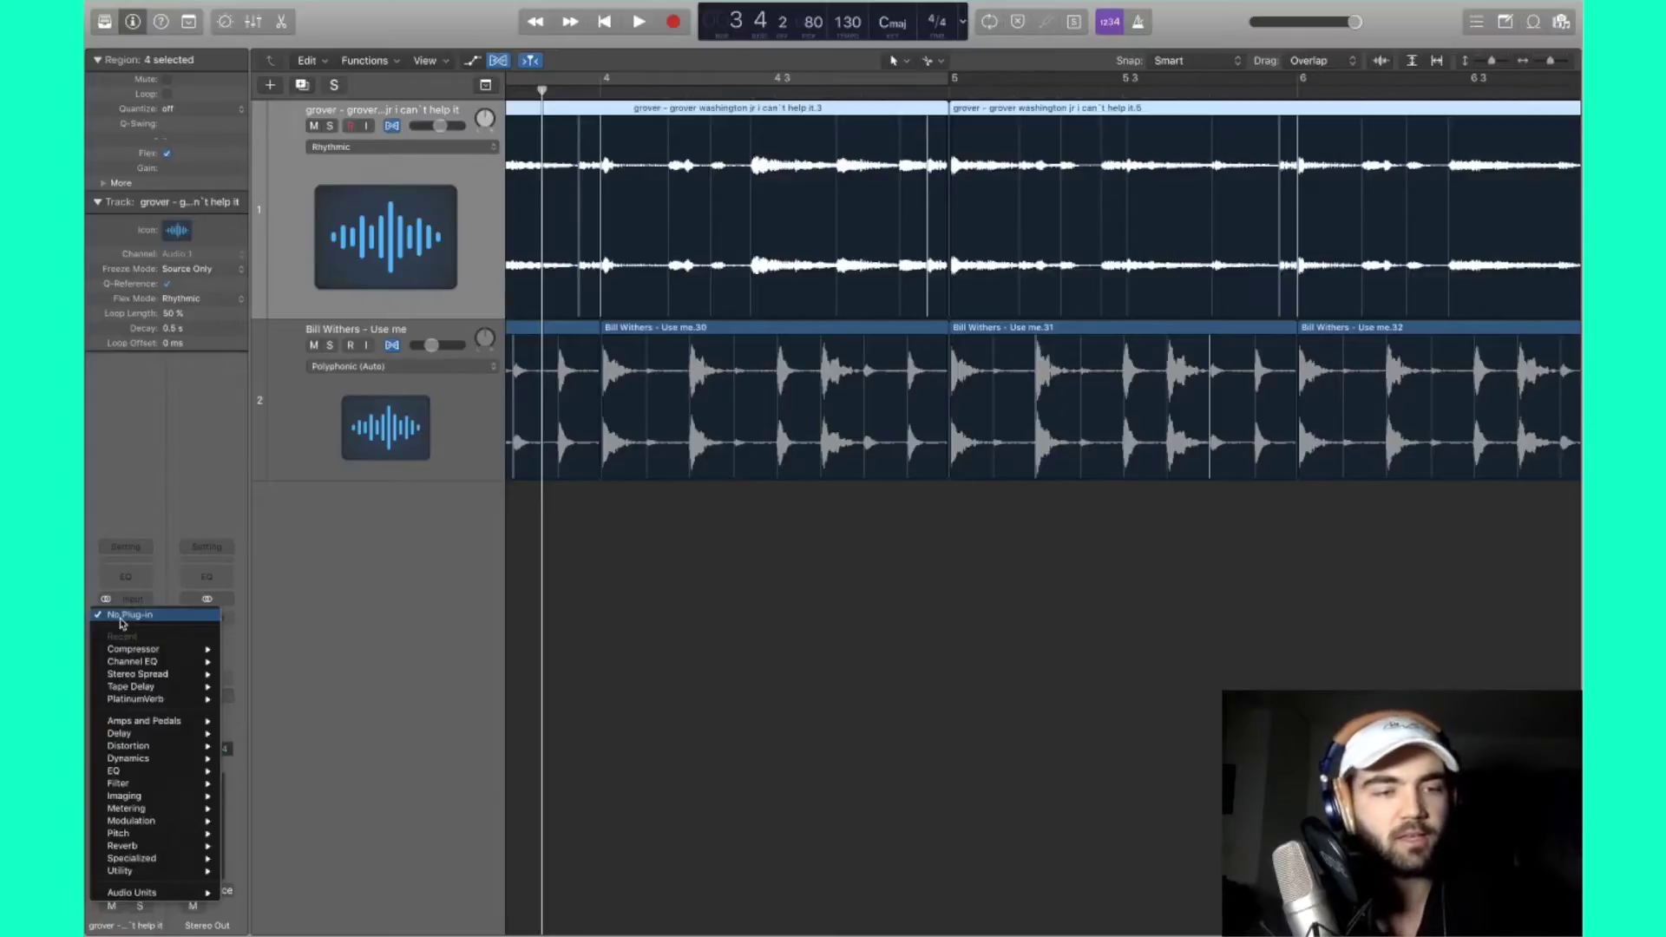
click(123, 616)
key(space)
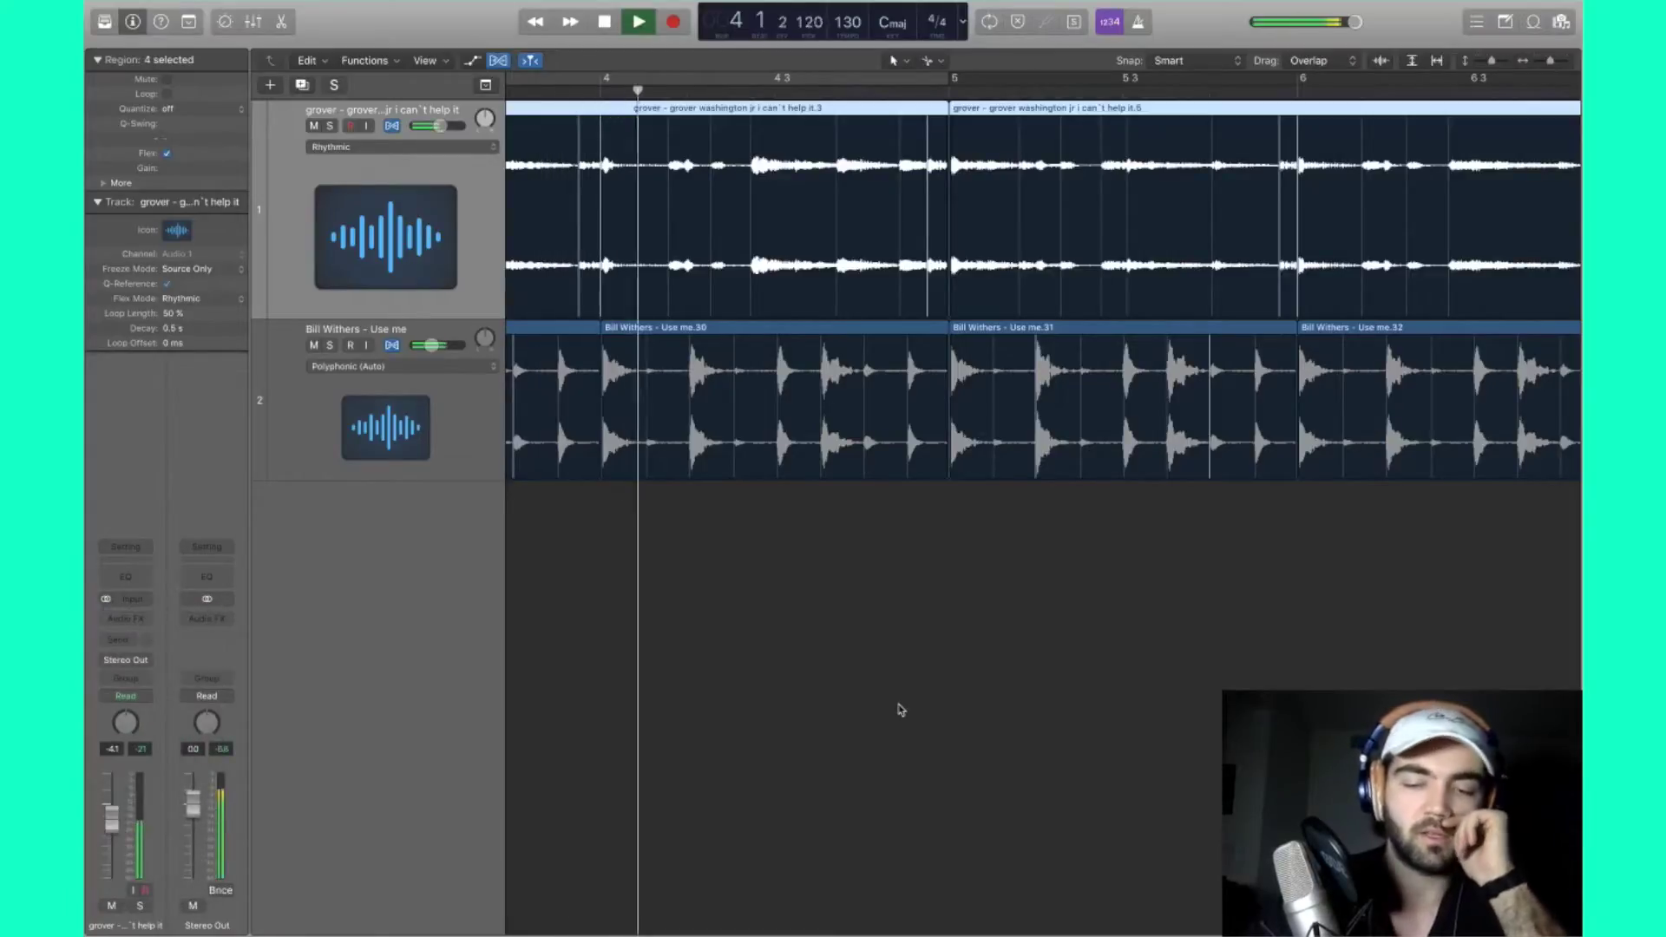
click(312, 346)
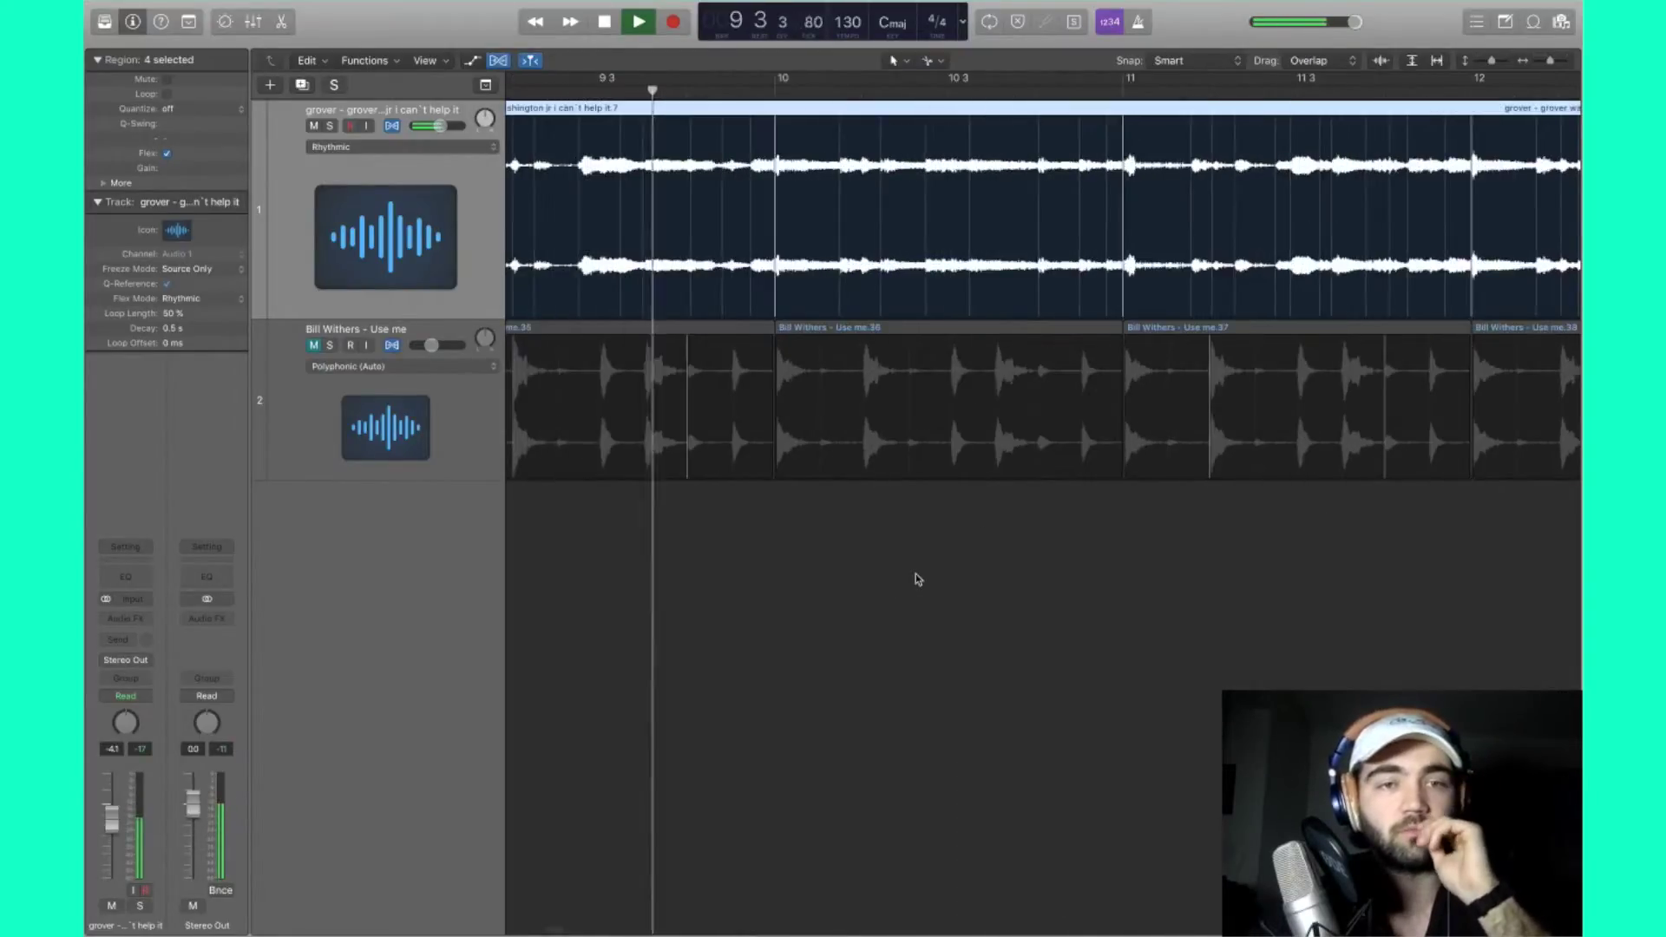
key(space)
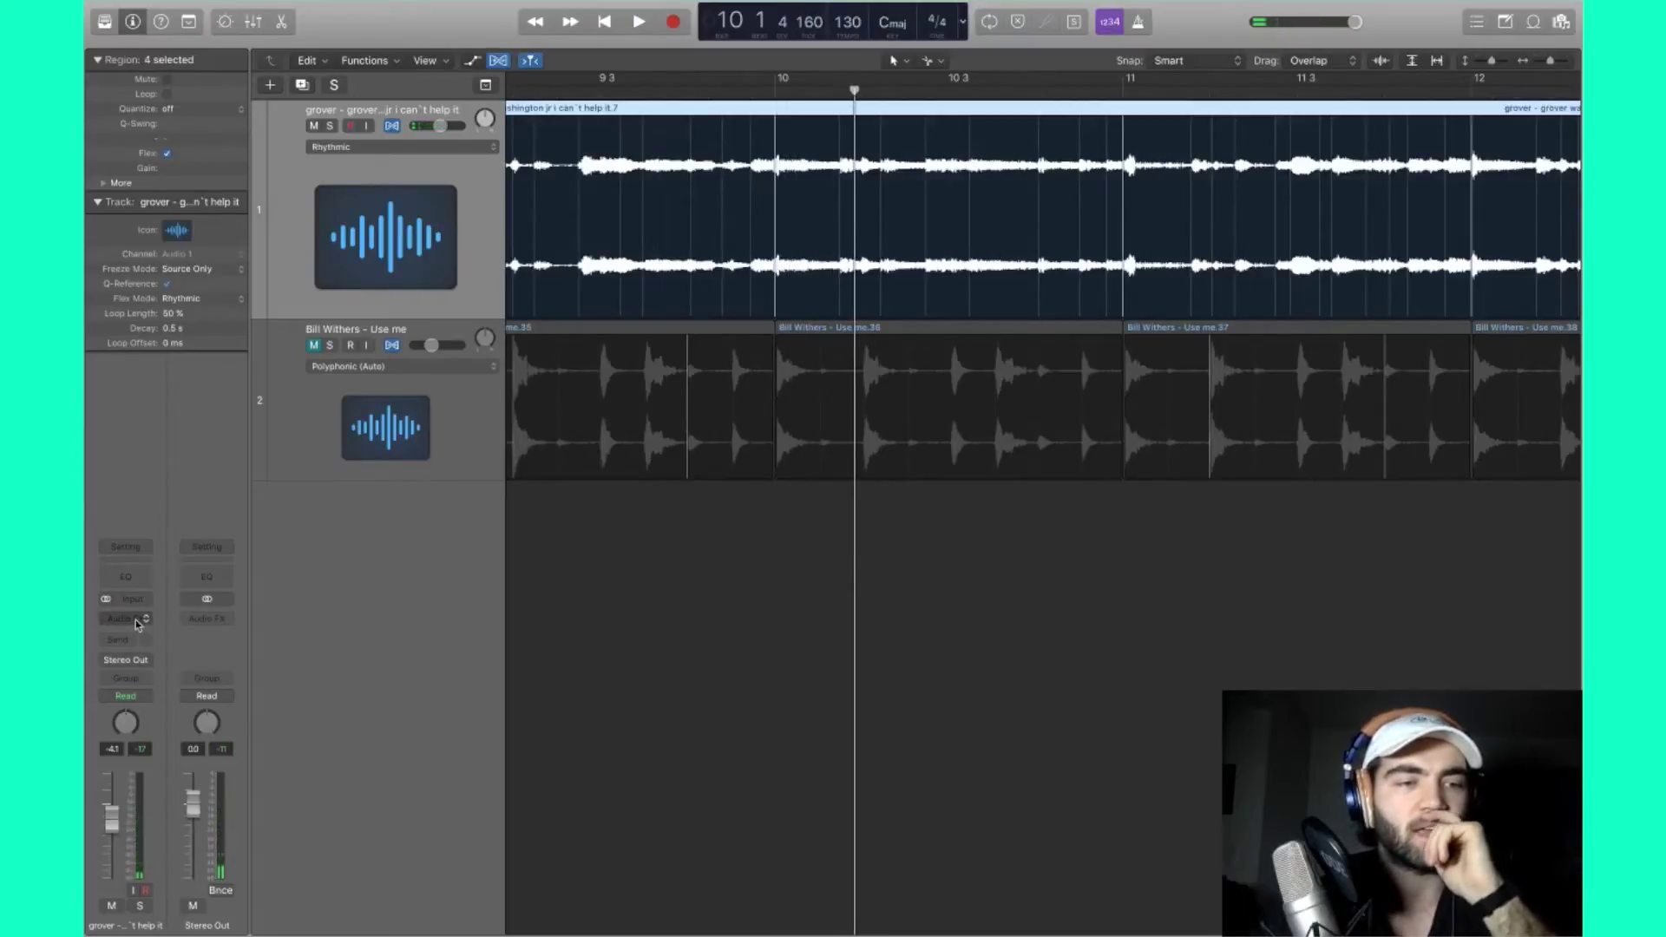
Step: Add a Channel EQ to the grover sample with a steep low cut at 40.5 Hz, Q 1.30
click(126, 576)
drag(519, 89, 973, 574)
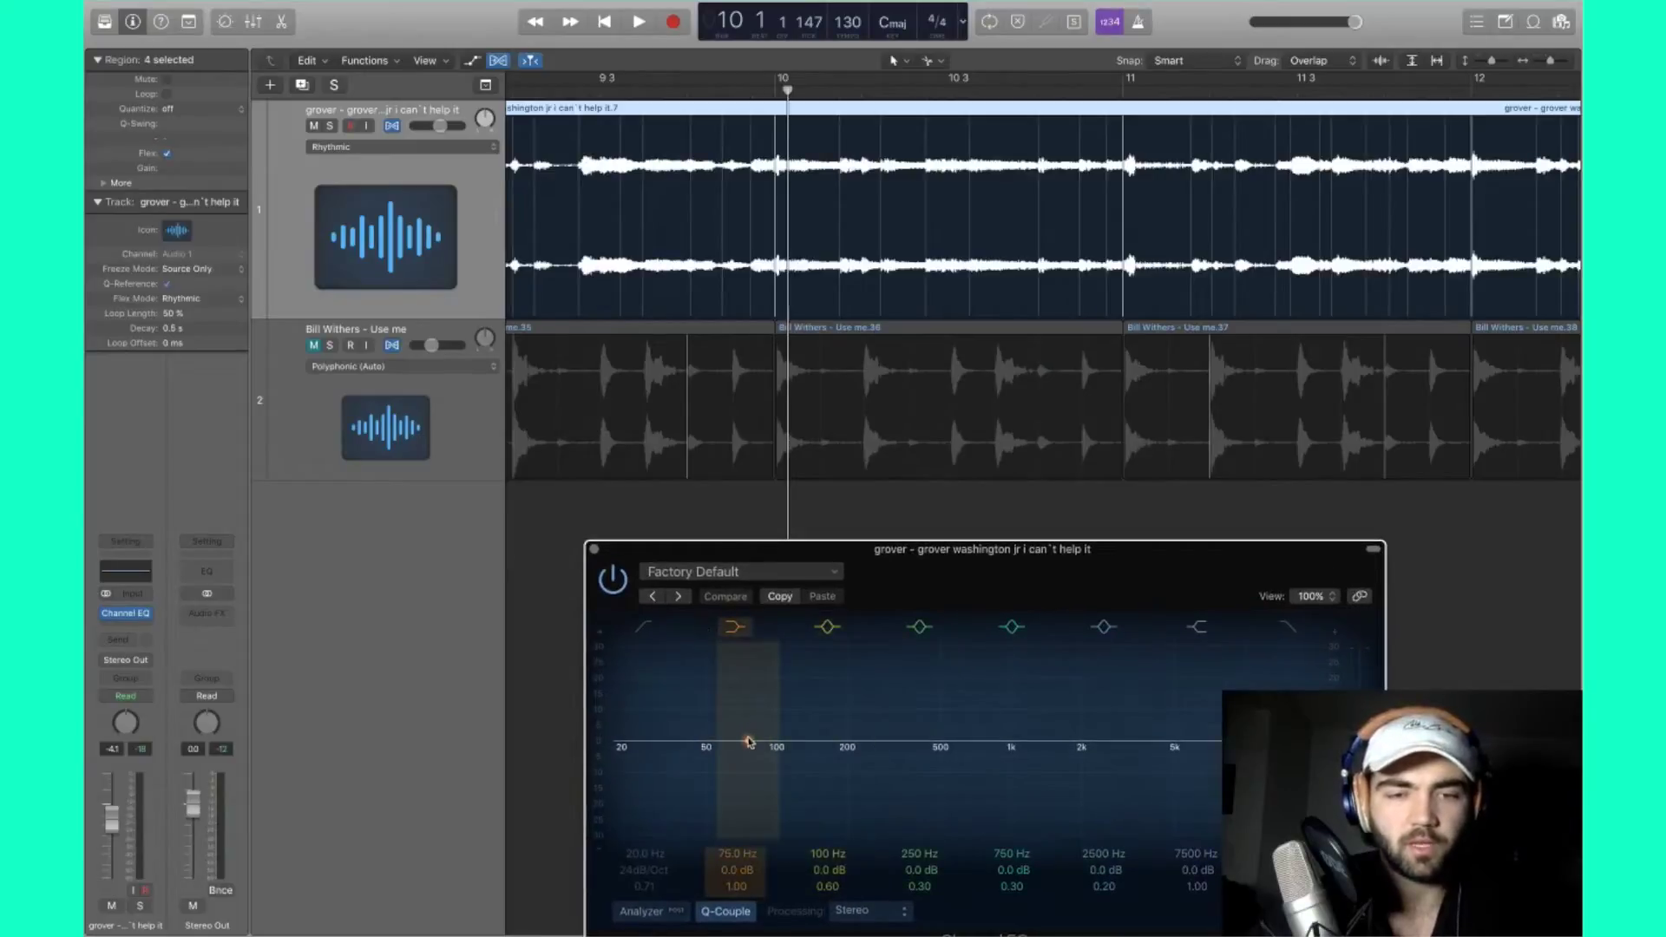
drag(750, 742, 675, 878)
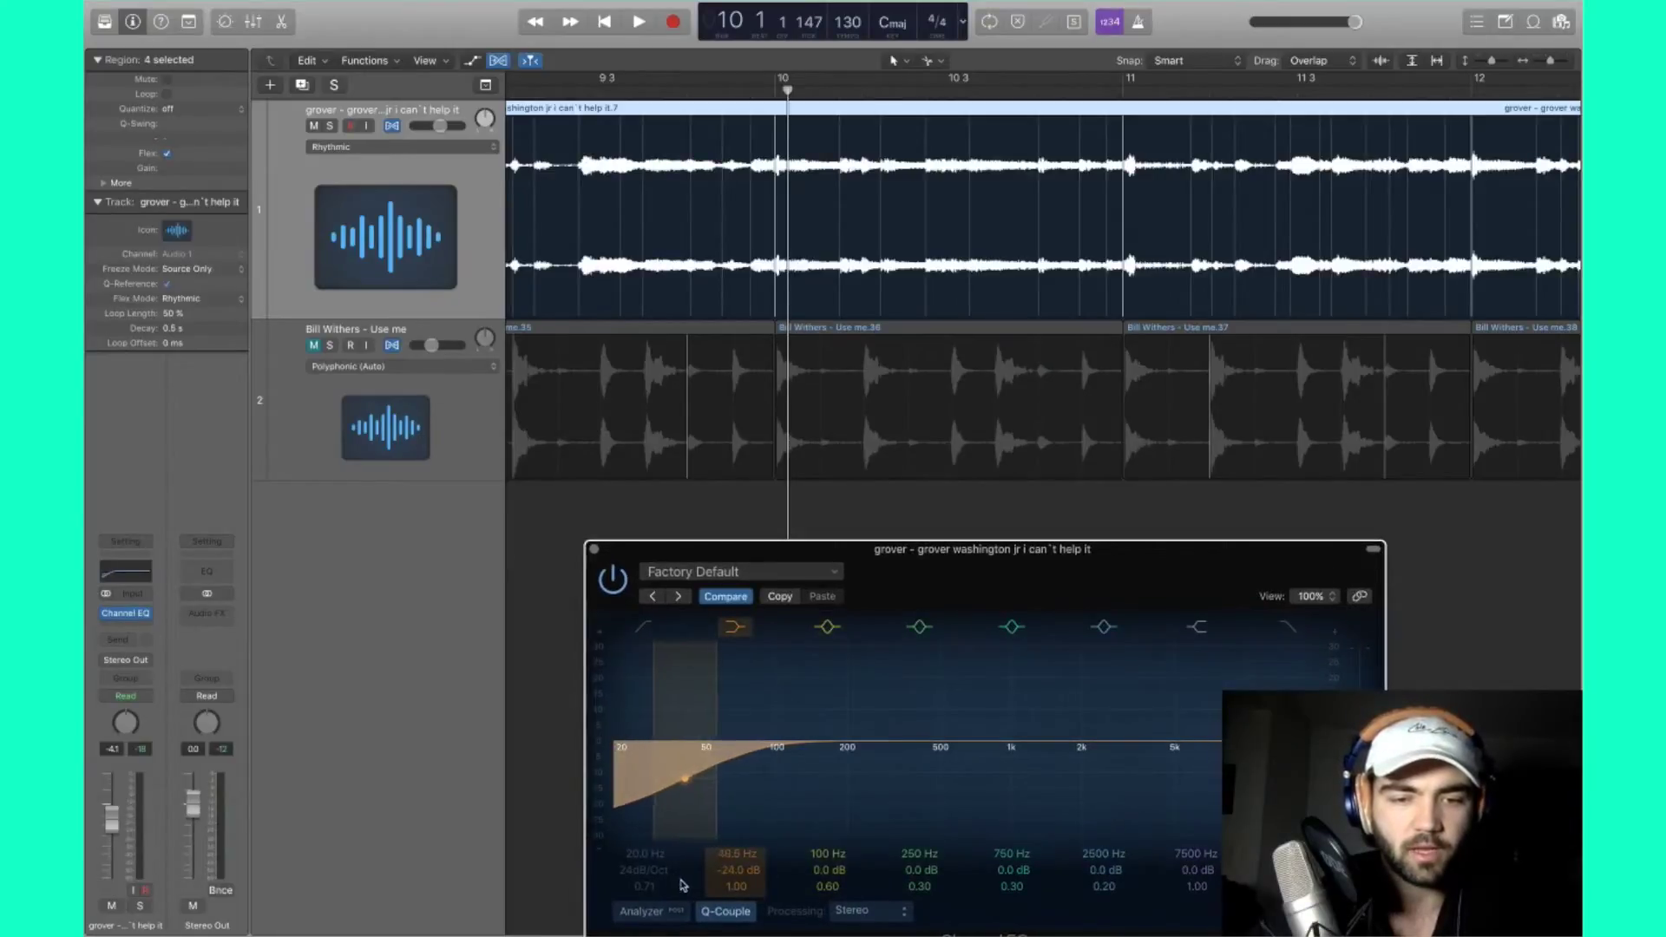
drag(707, 752, 705, 748)
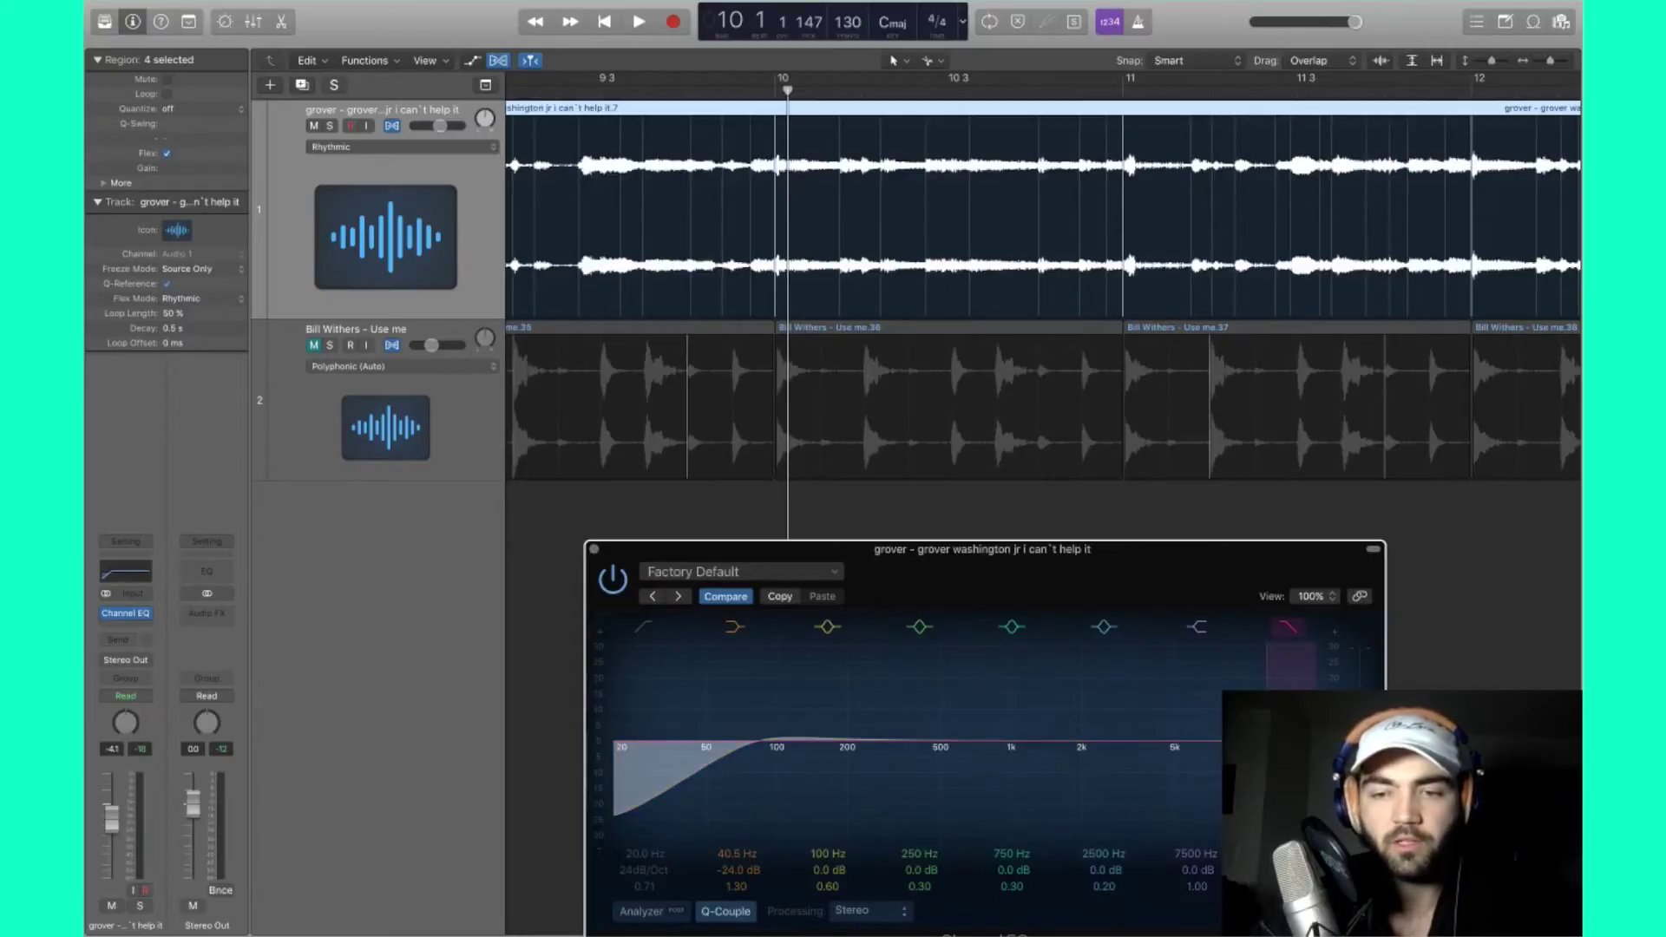
key(space)
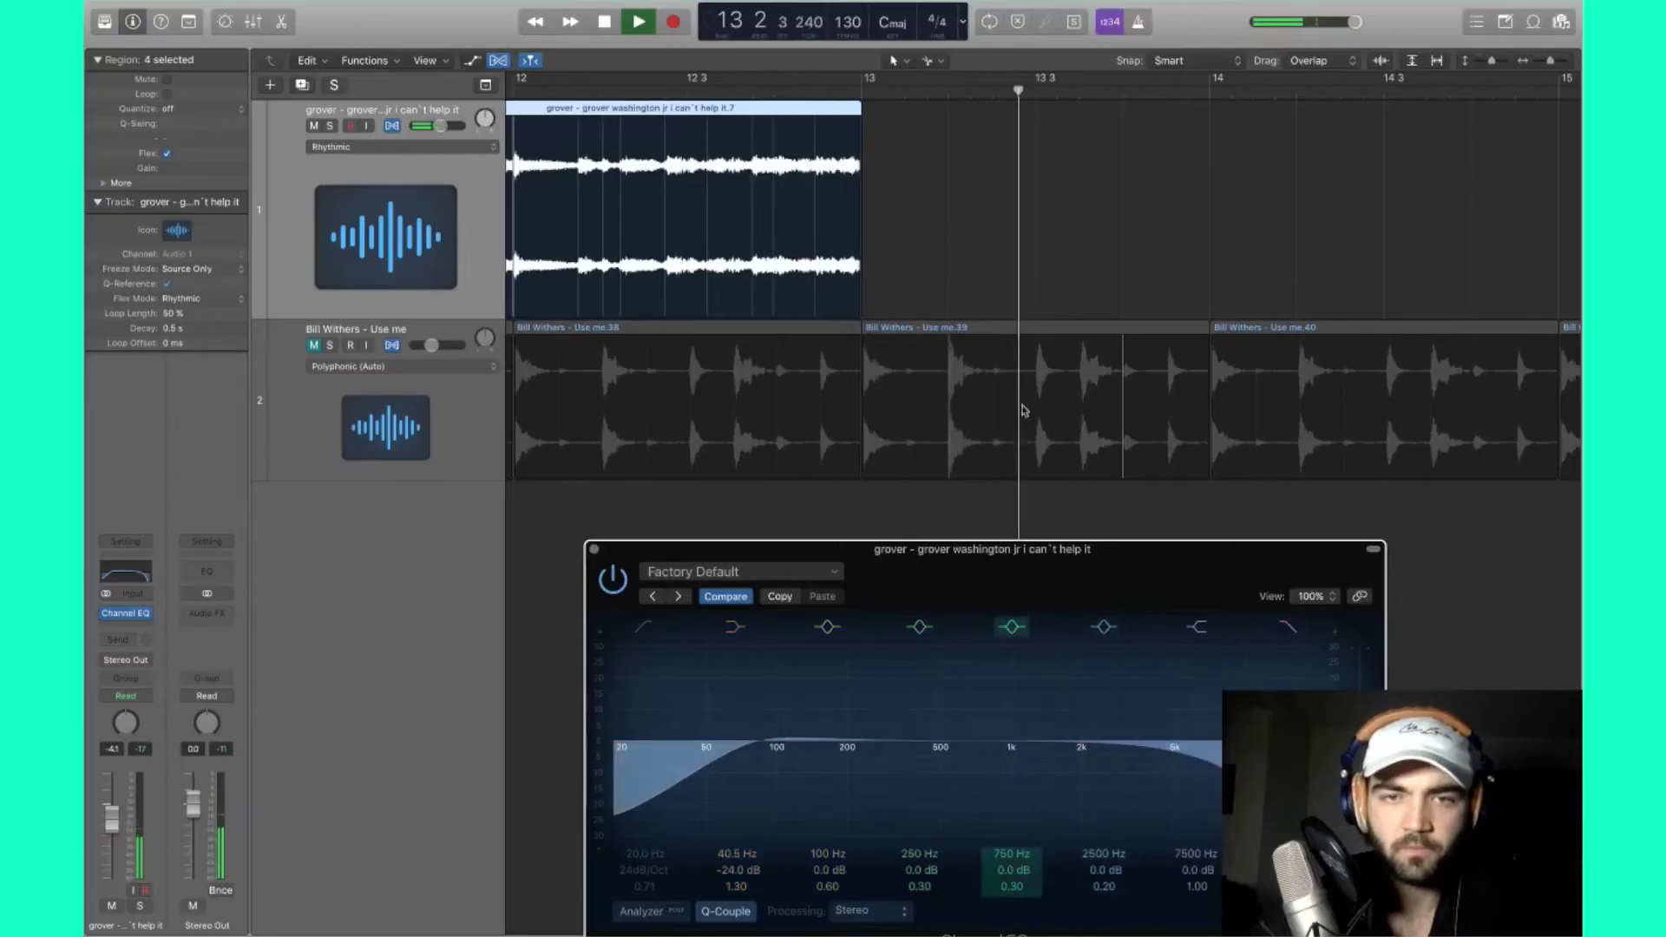
key(Return)
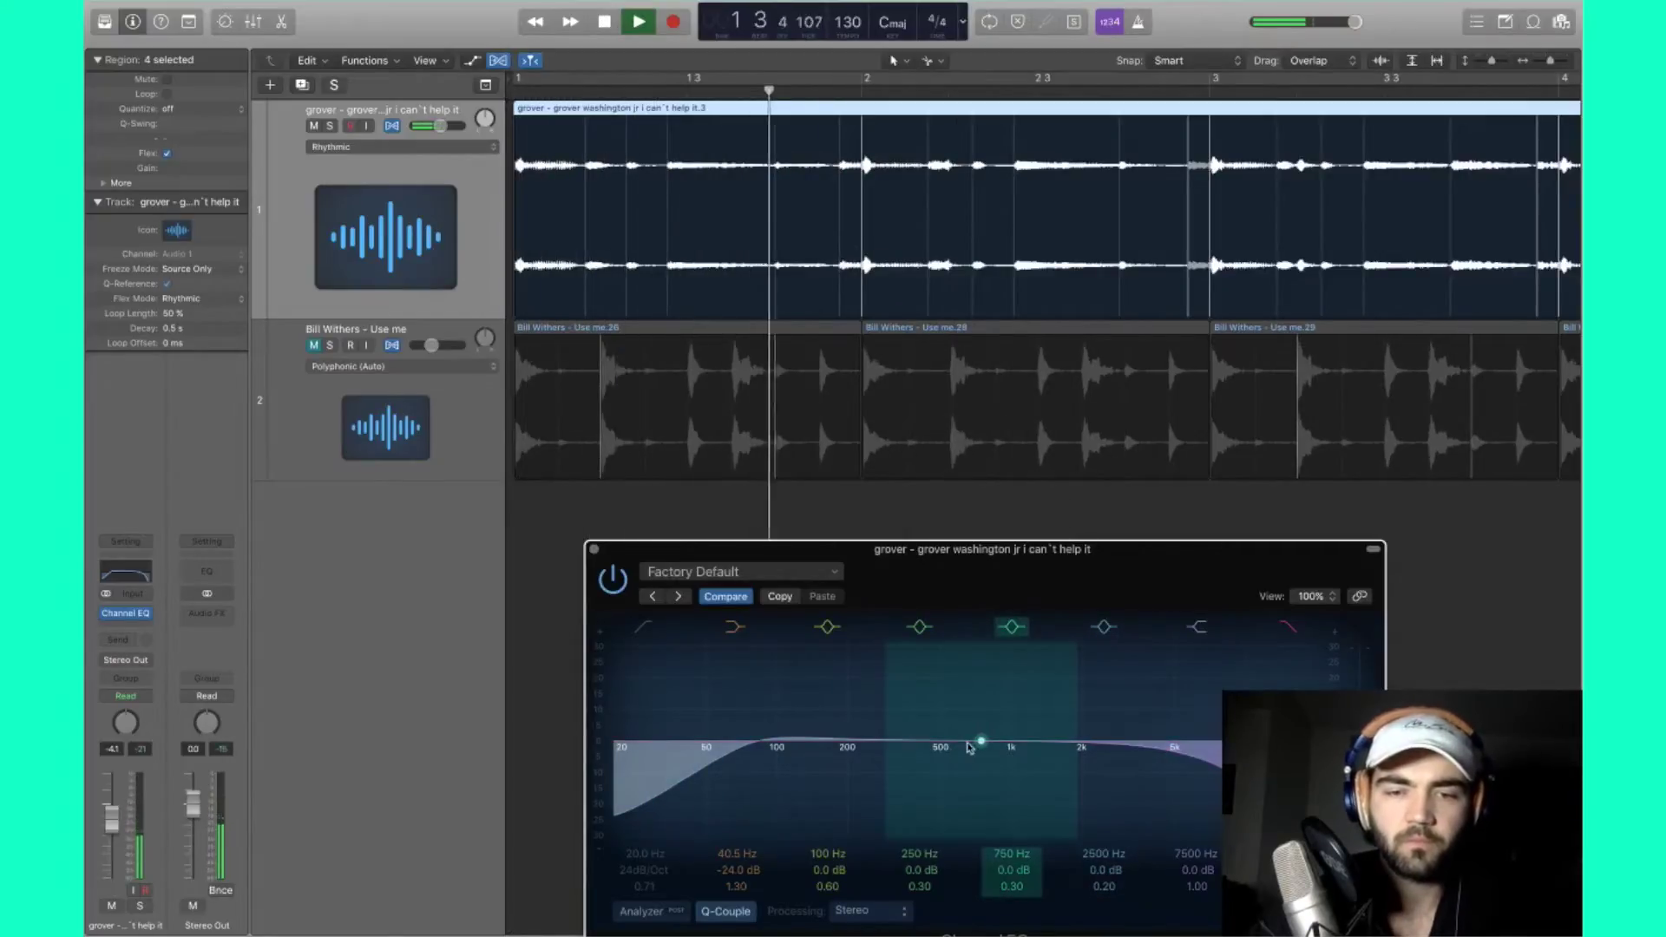
Step: Boost the low mids around 220 Hz by about 12 dB and carve a wide mid dip (Q 0.15)
mouse_move(970, 748)
mouse_down()
mouse_move(997, 697)
mouse_move(865, 717)
mouse_move(978, 732)
mouse_up()
click(777, 742)
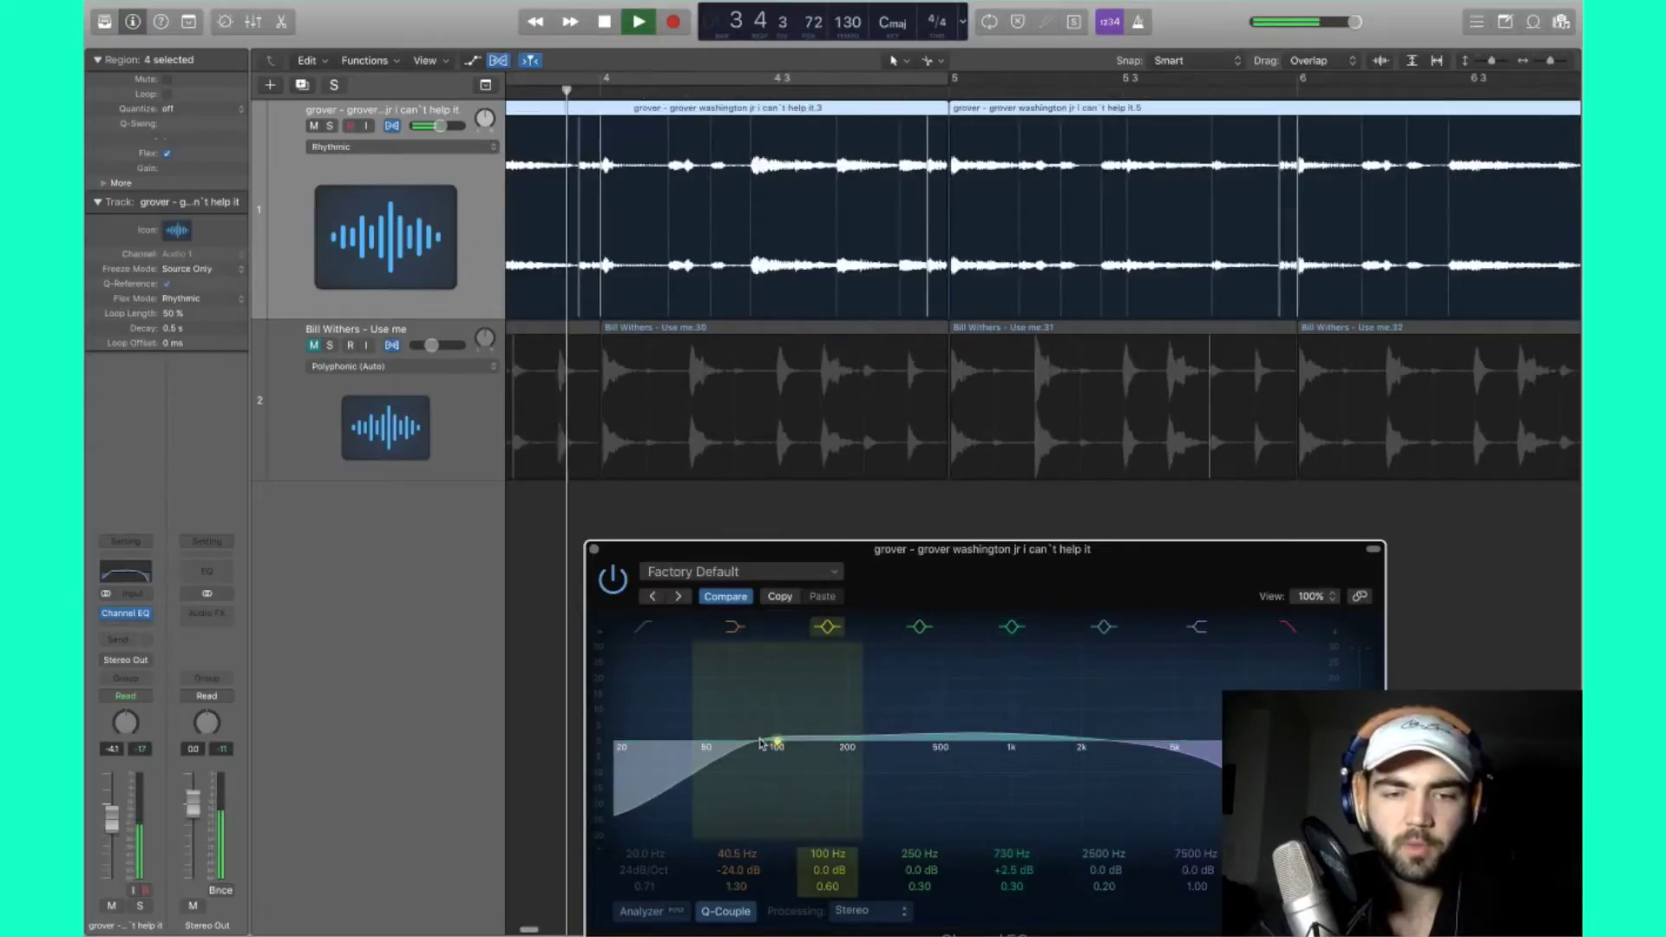
drag(761, 744, 863, 707)
drag(979, 733, 974, 802)
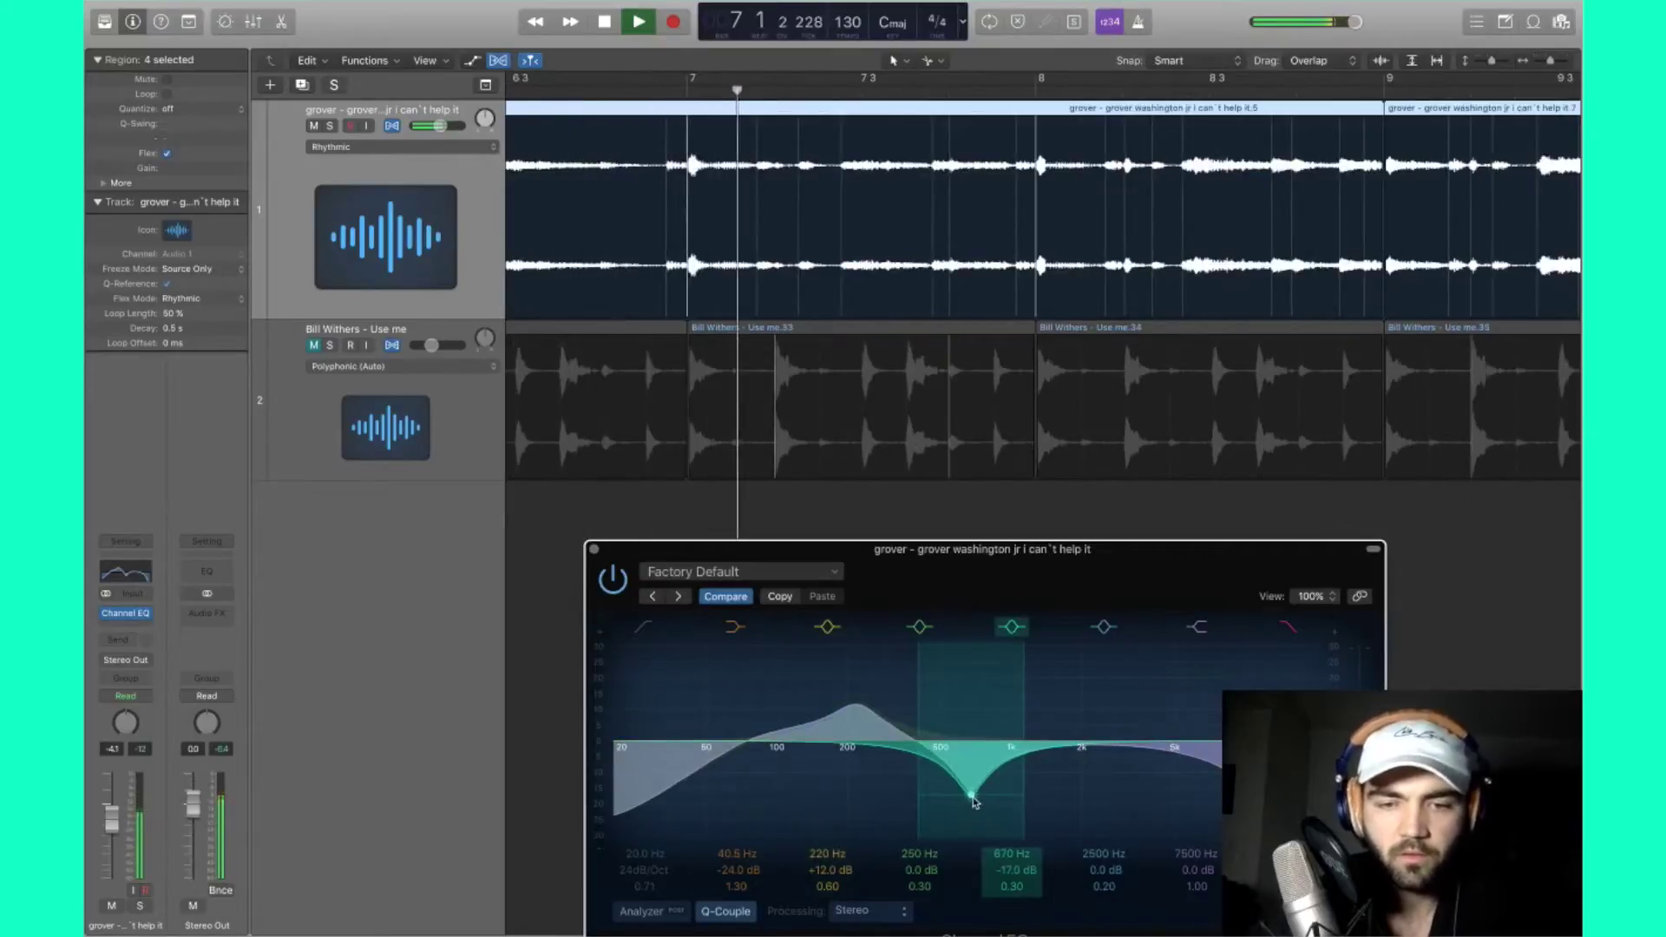
drag(1026, 747, 1034, 747)
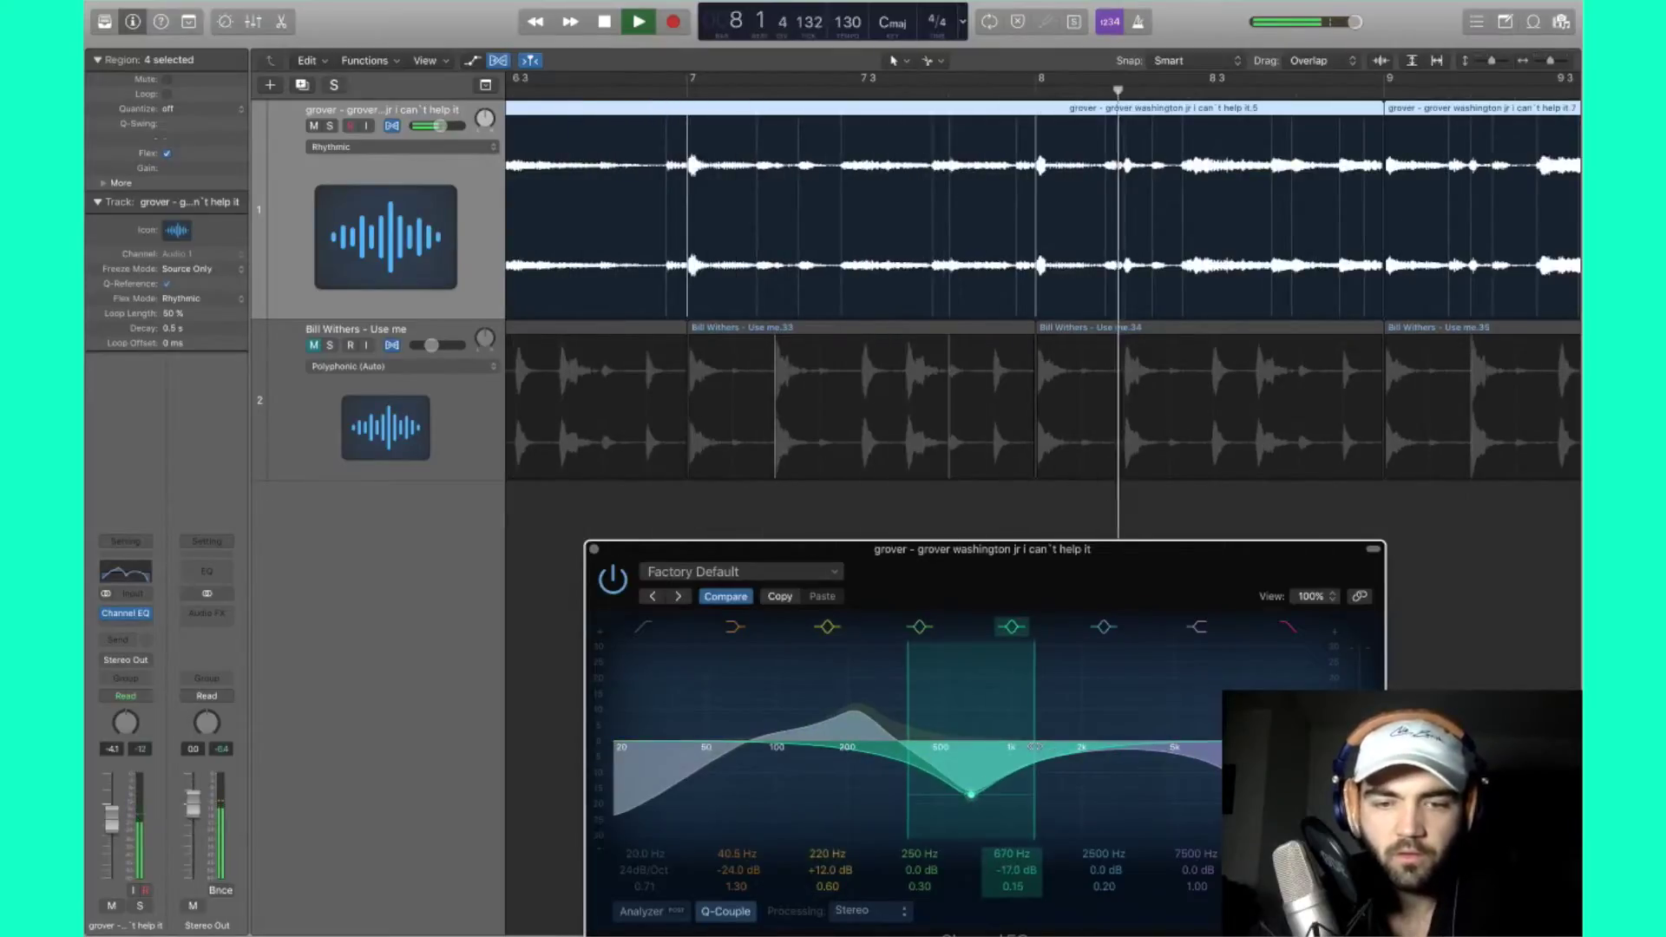
drag(970, 802, 981, 771)
Step: Insert PlatinumVerb after the Channel EQ with Wet 43% and reverb time cut from 2.95 to about 1.9 s
key(space)
click(125, 612)
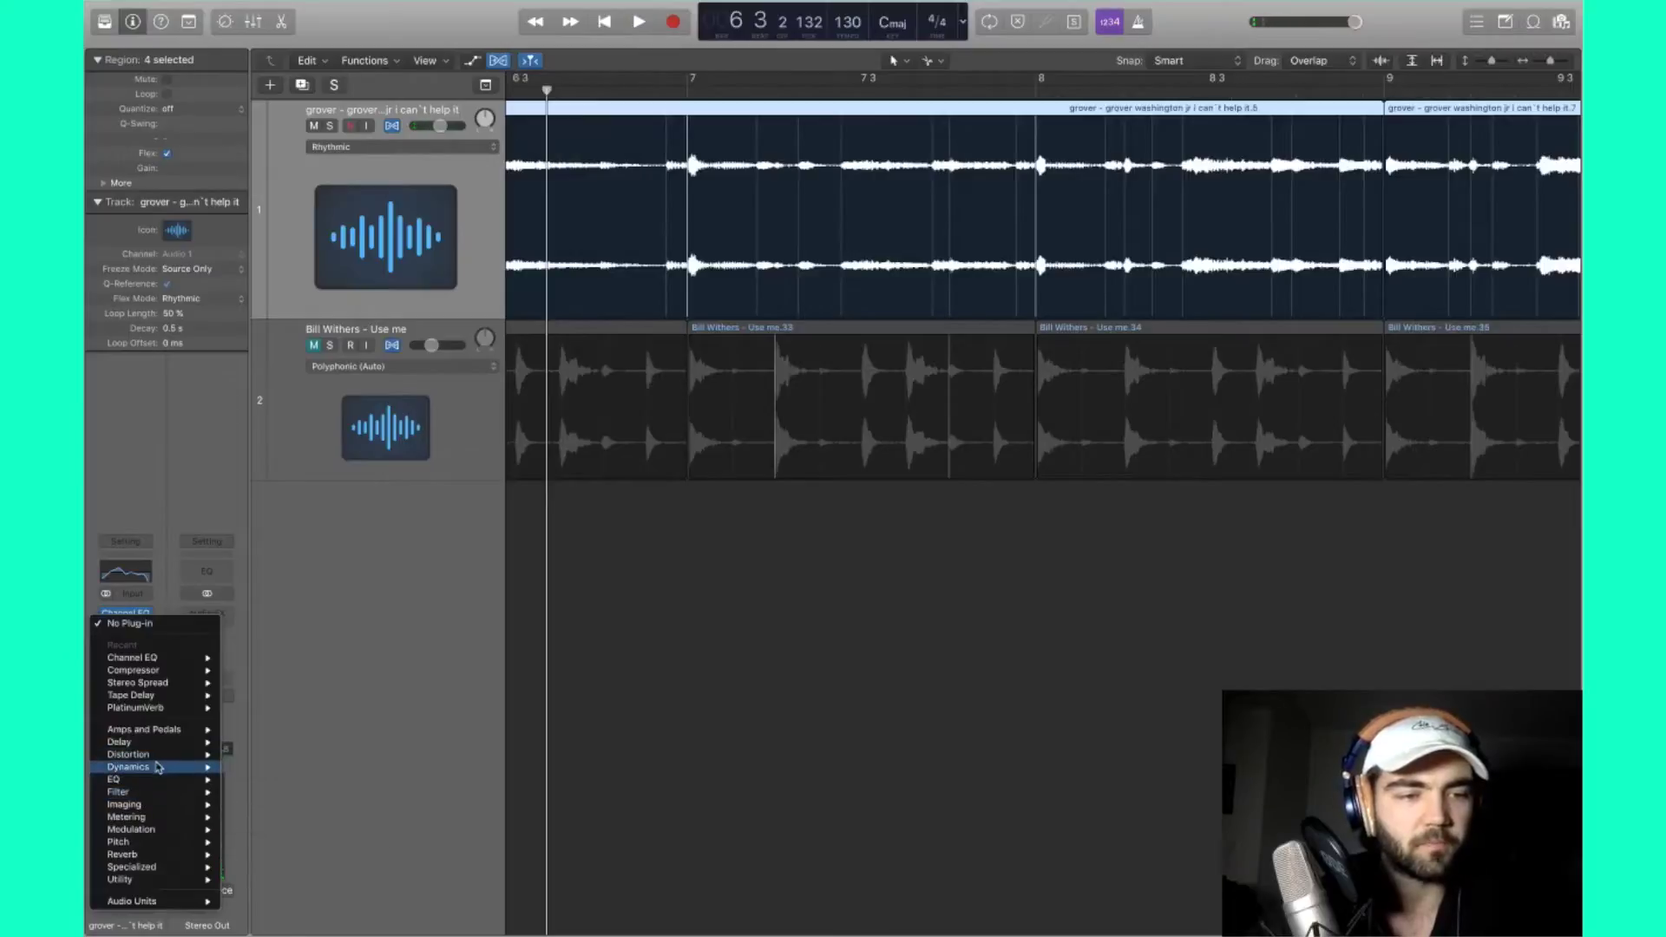
mouse_move(139, 857)
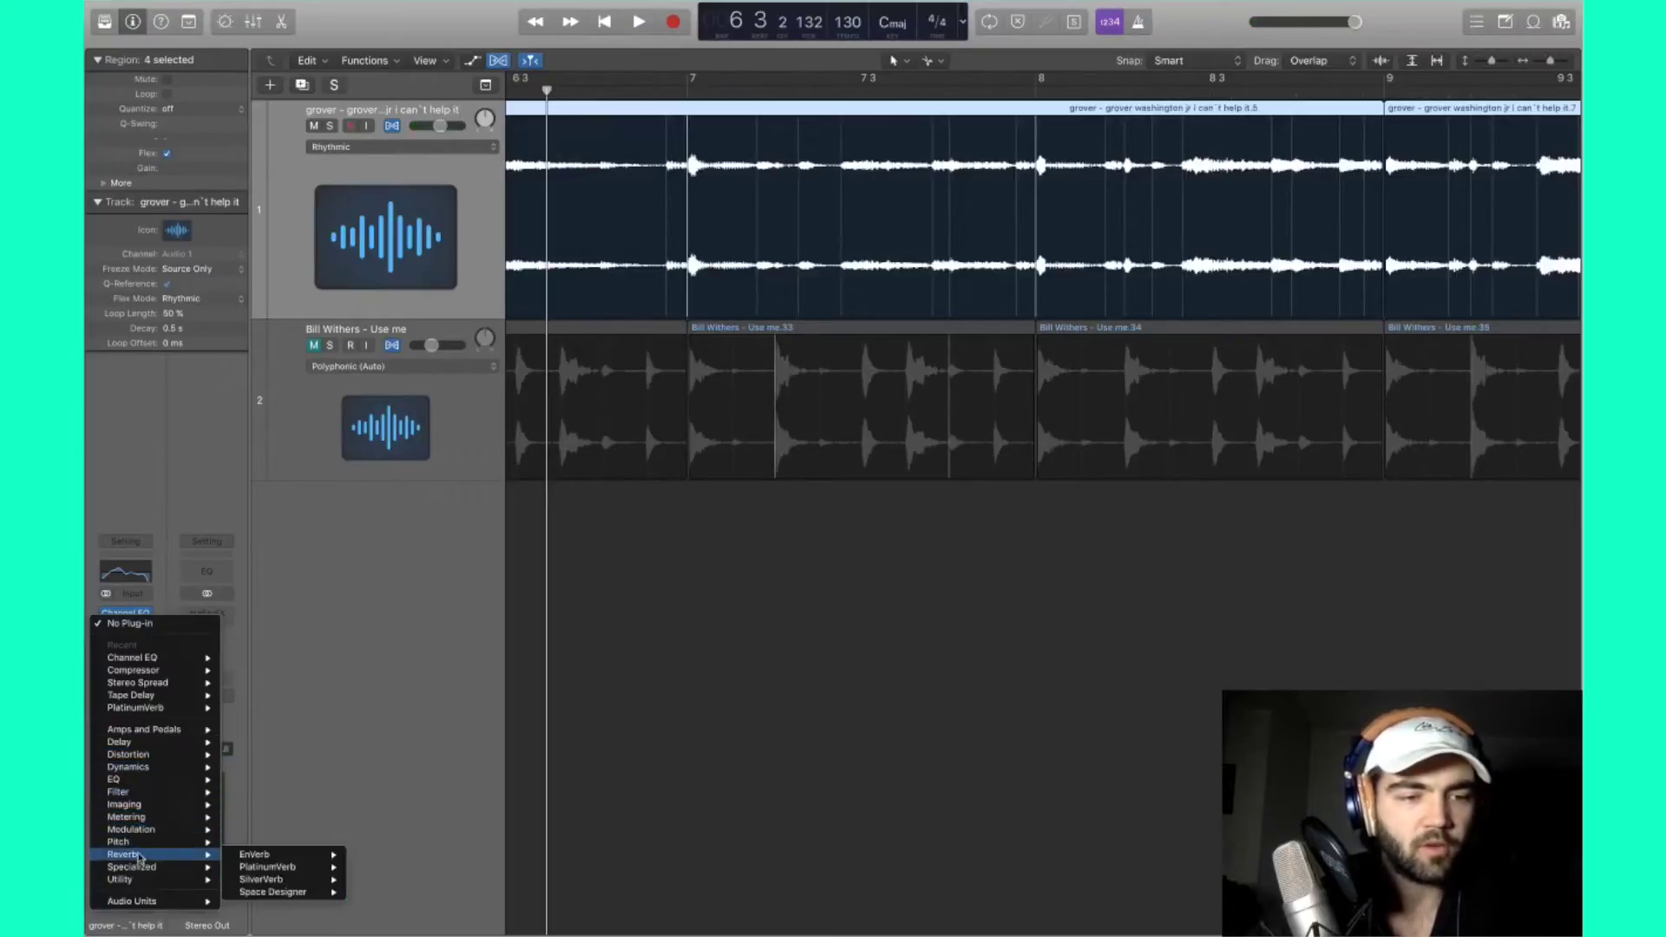
click(252, 869)
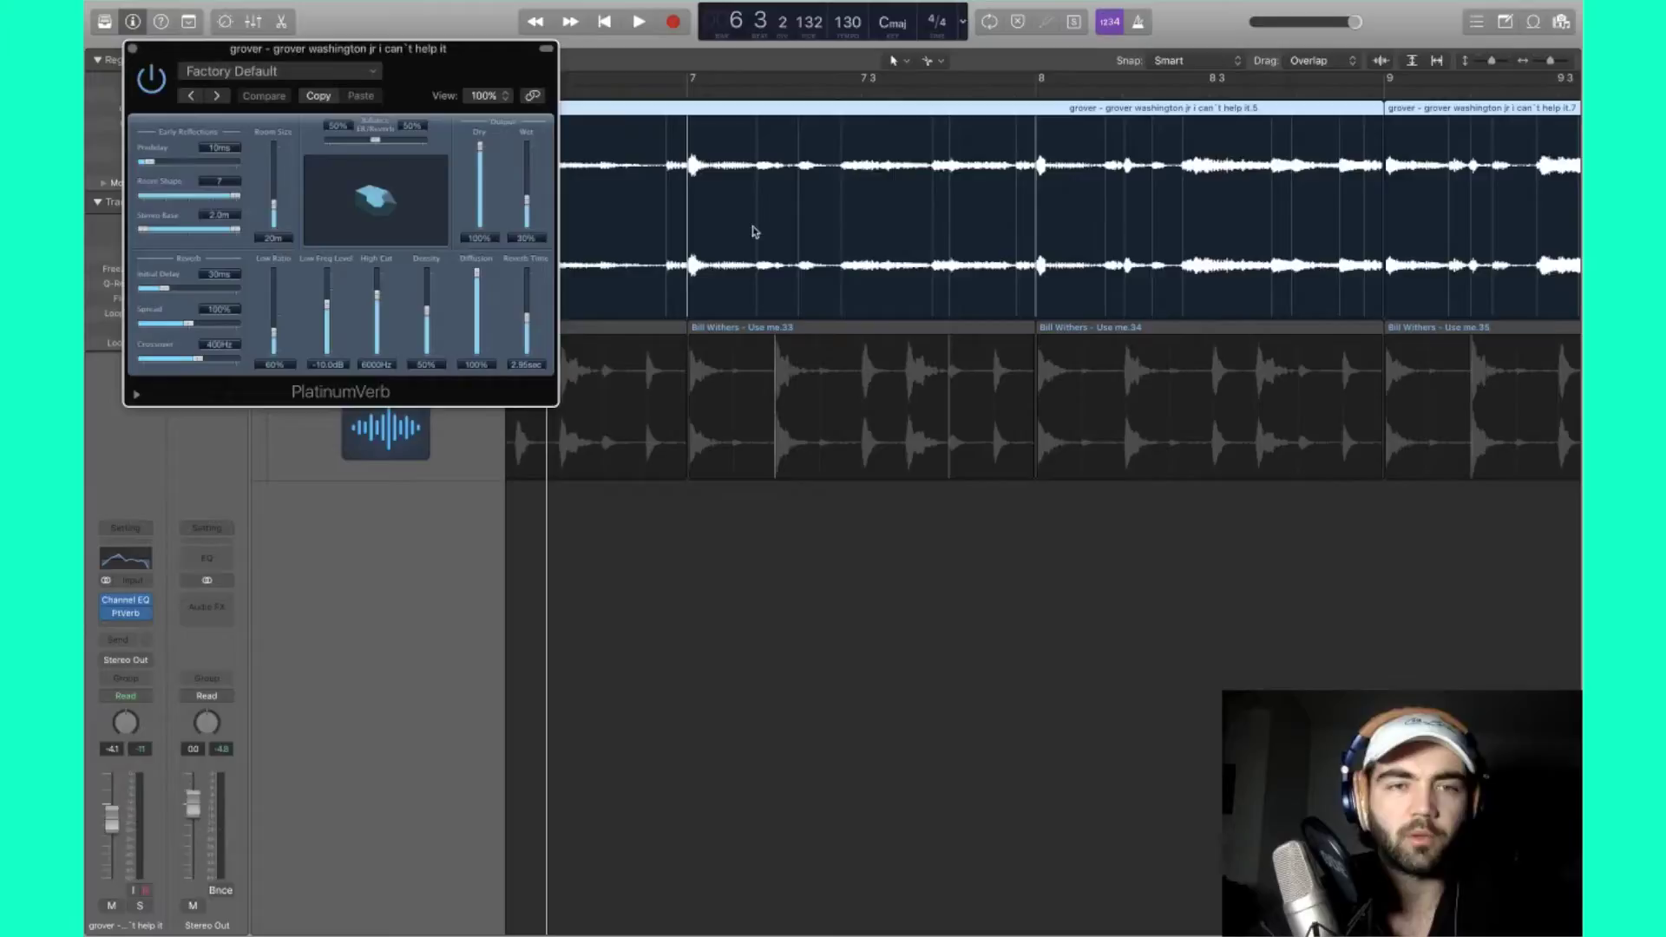
key(Return)
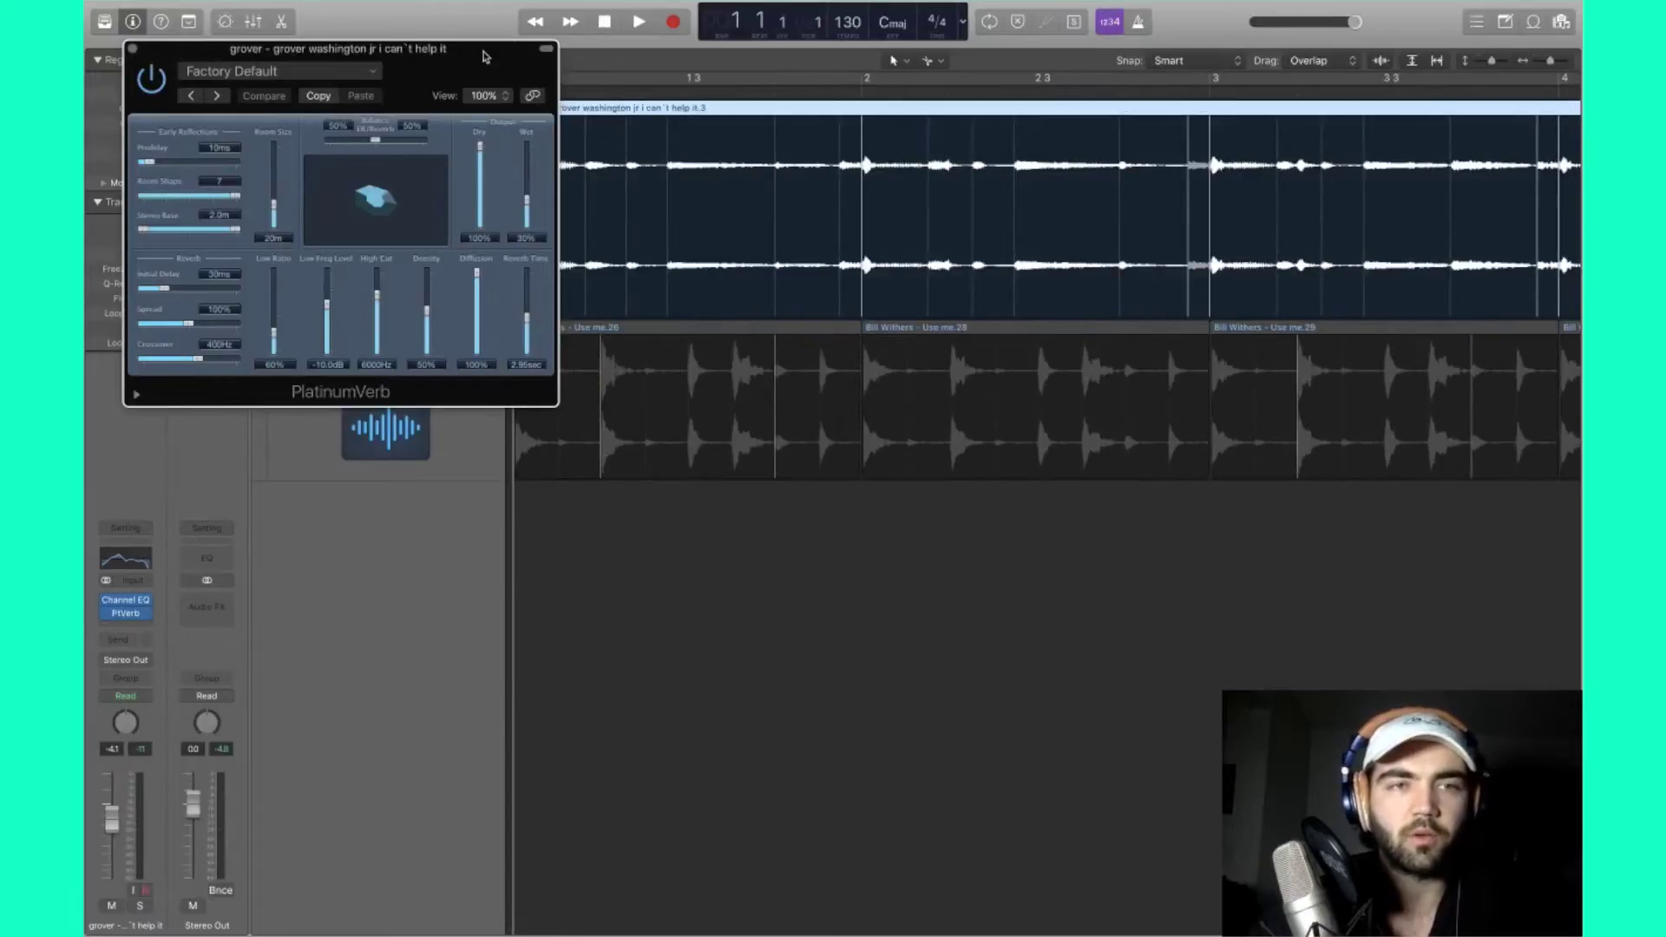
drag(485, 57, 557, 560)
key(space)
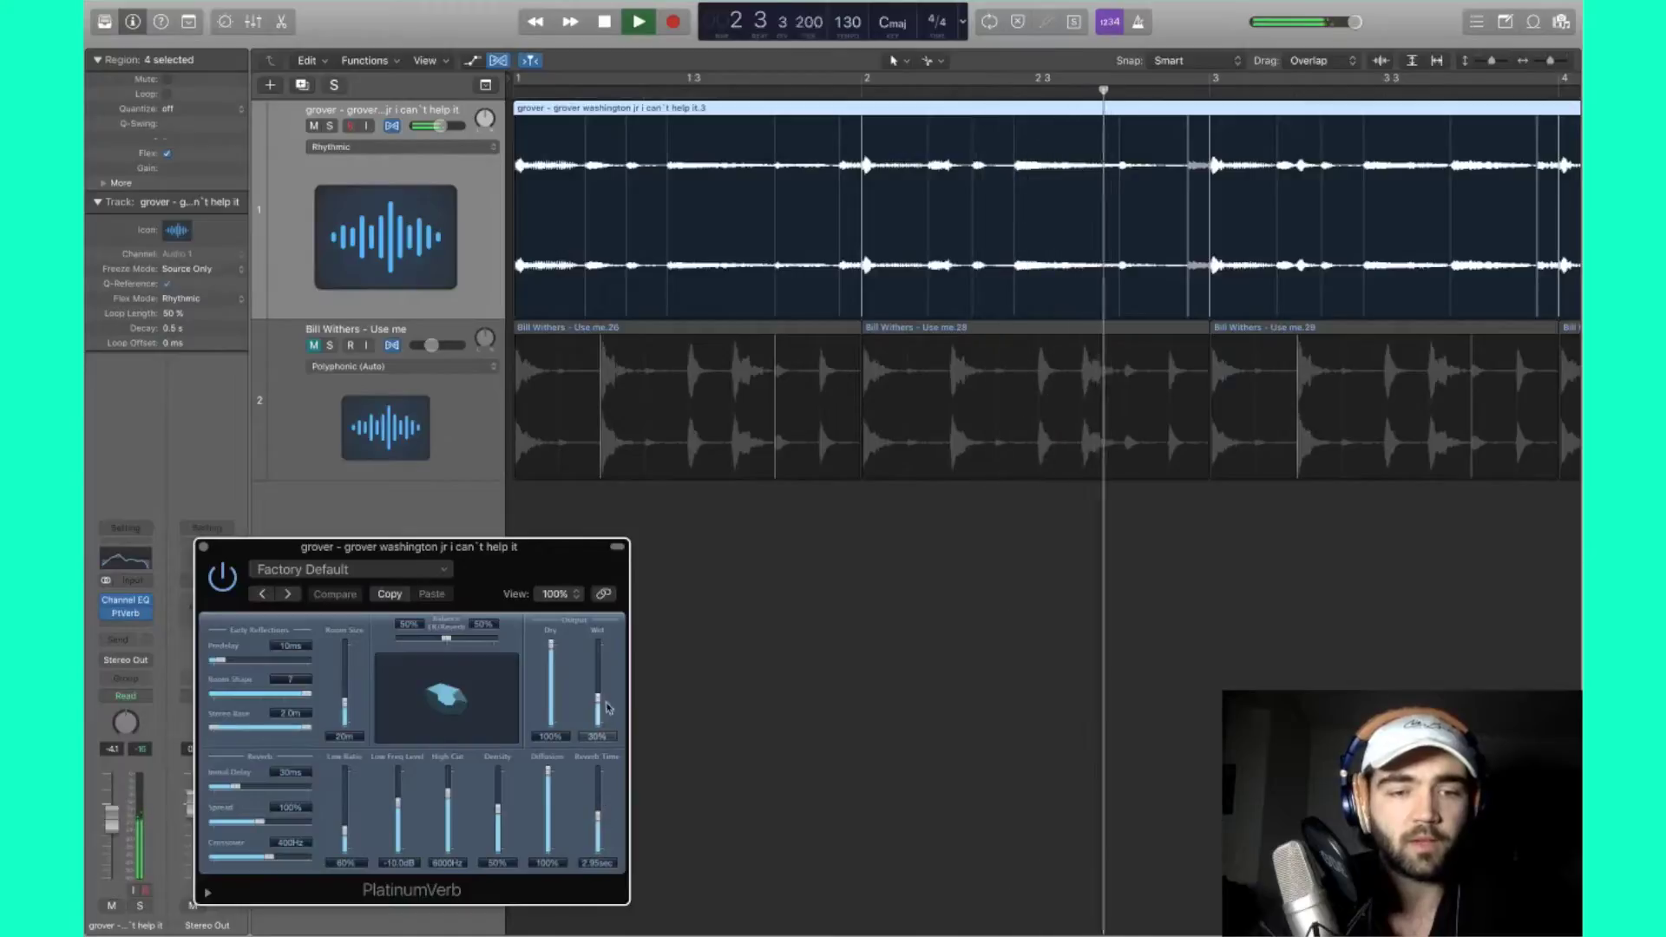
drag(597, 694, 597, 685)
drag(602, 816, 601, 840)
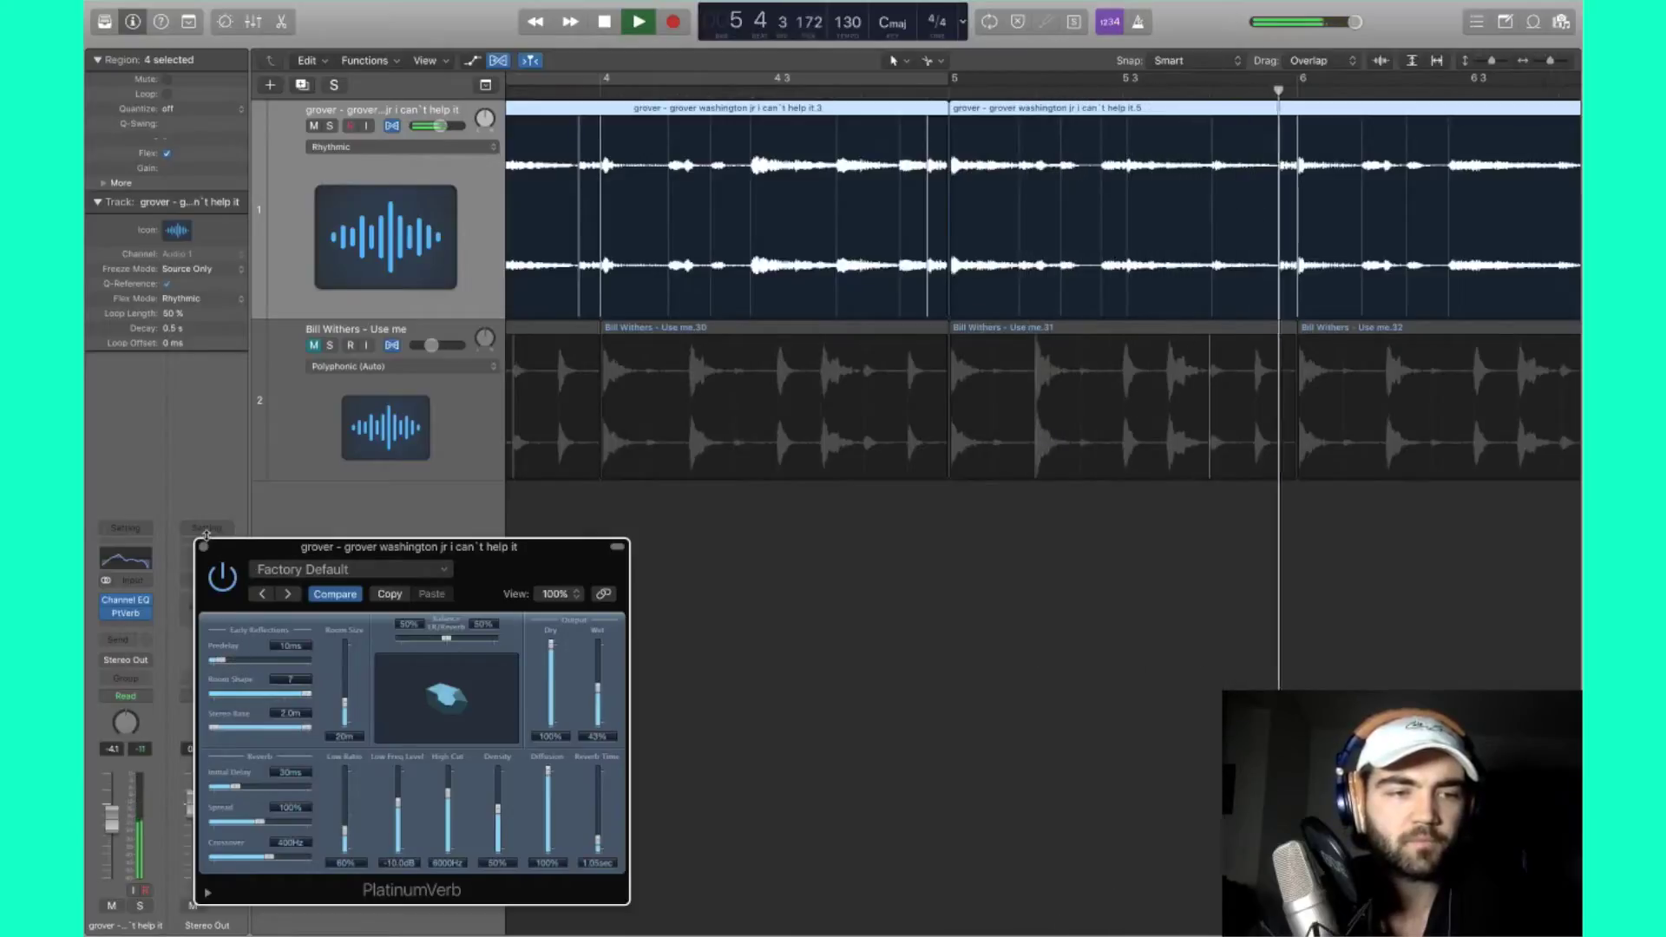
click(203, 547)
key(space)
Step: Insert a stereo Pitch Shifter on the grover sample with Mix at 100%
click(127, 627)
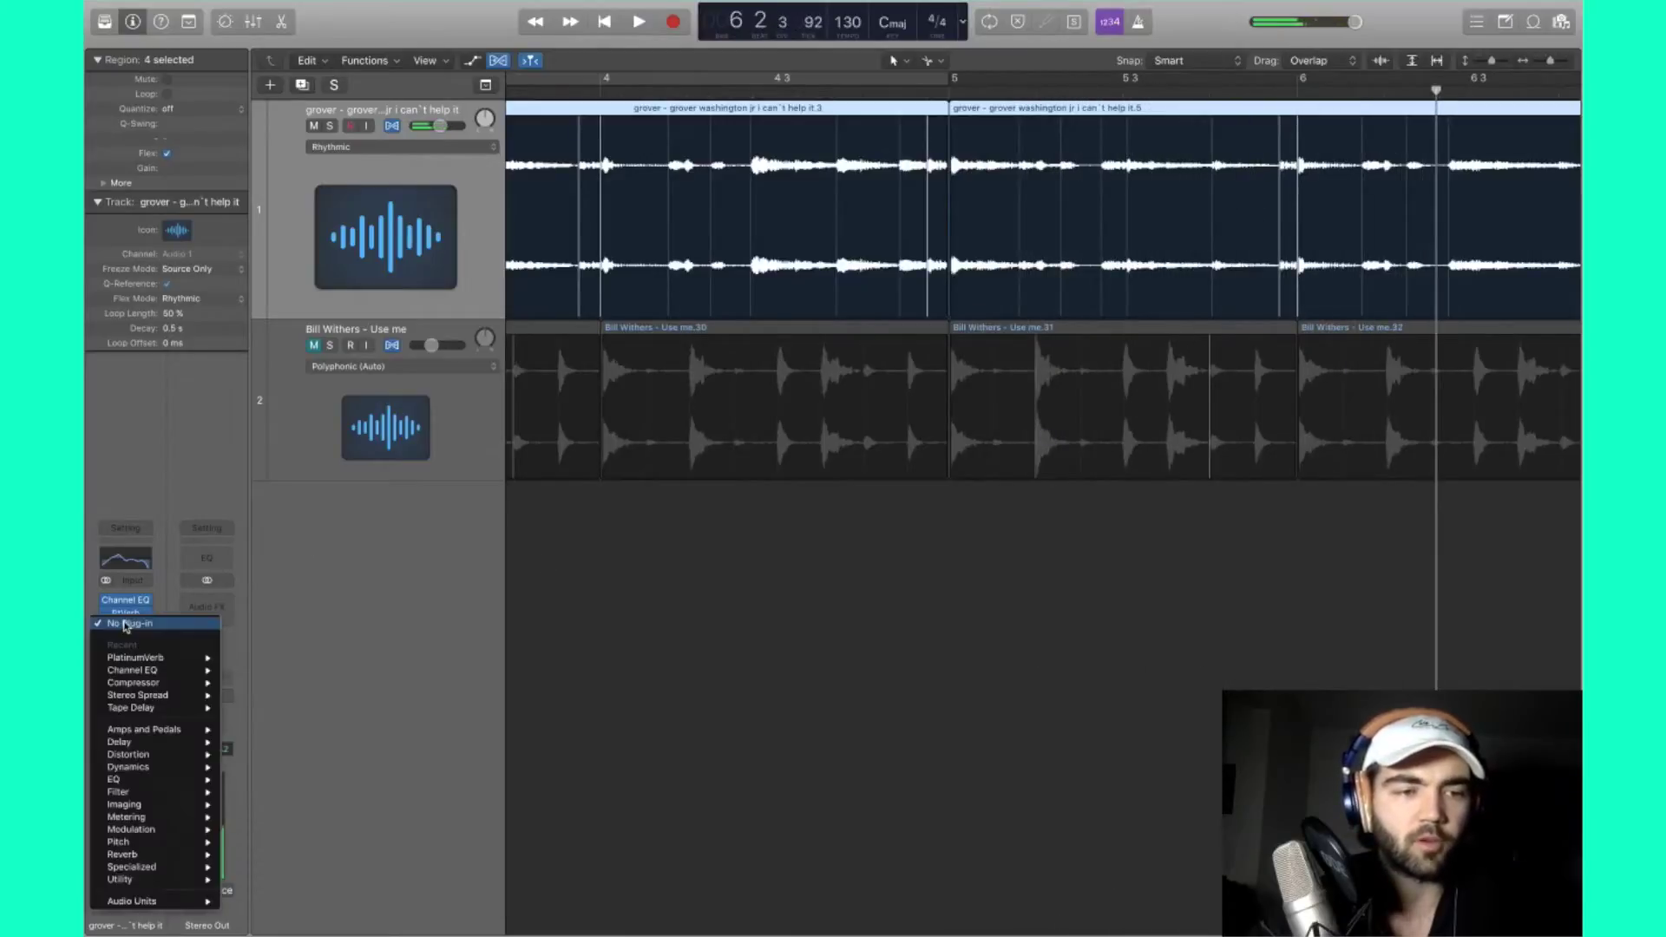
mouse_move(198, 842)
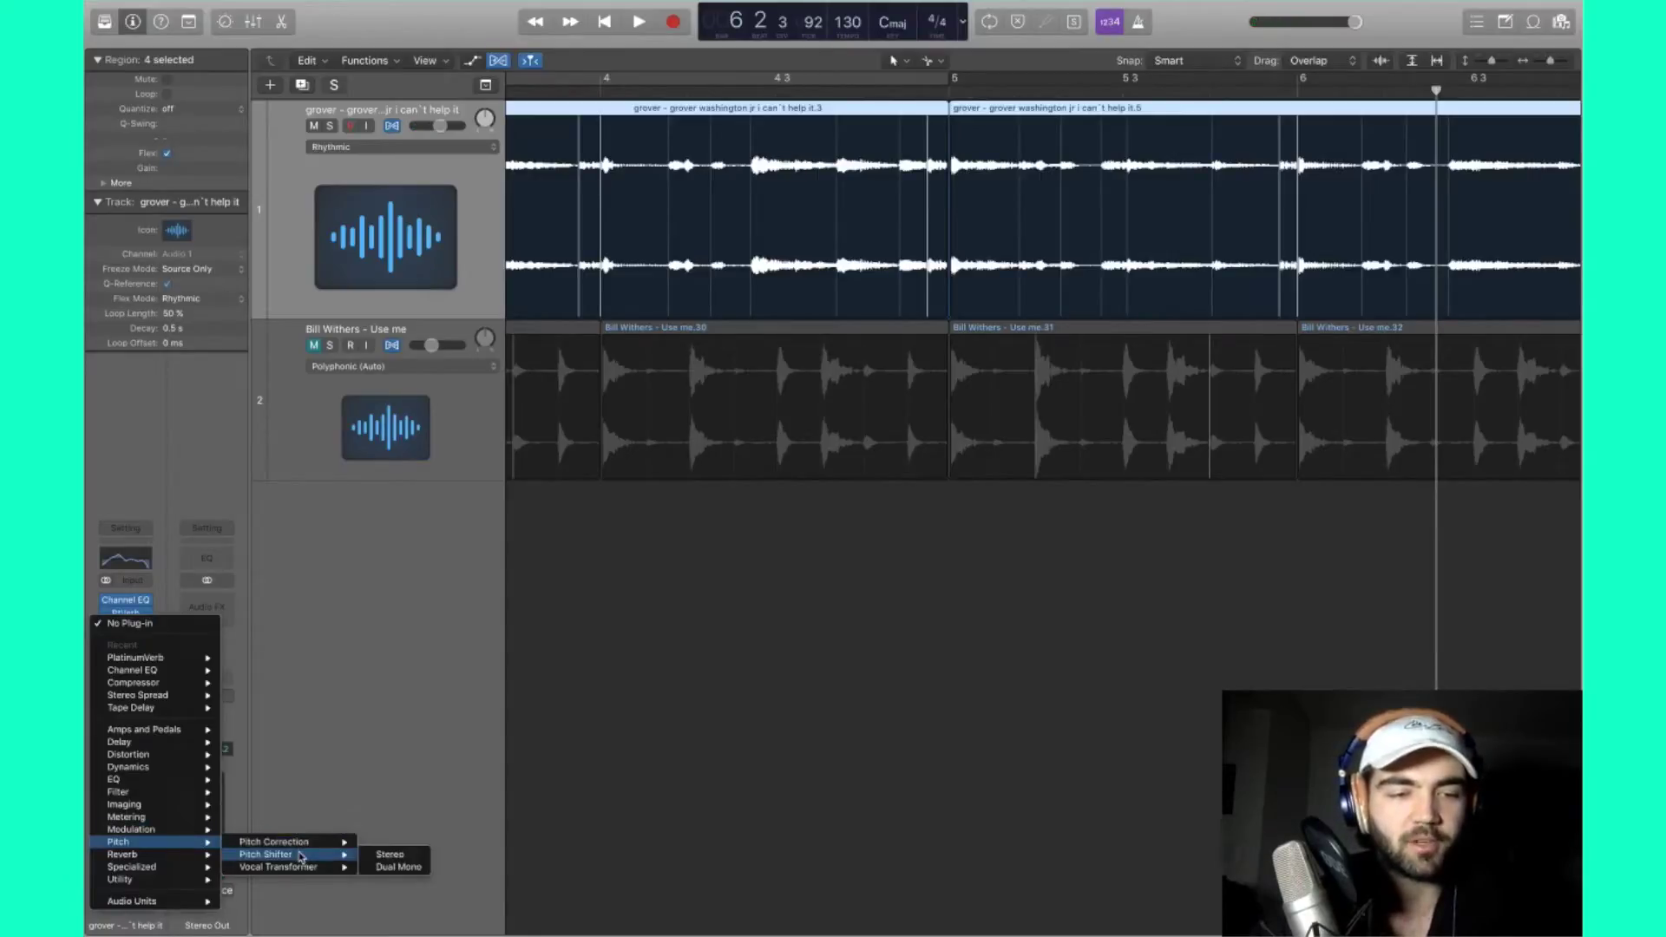
click(391, 854)
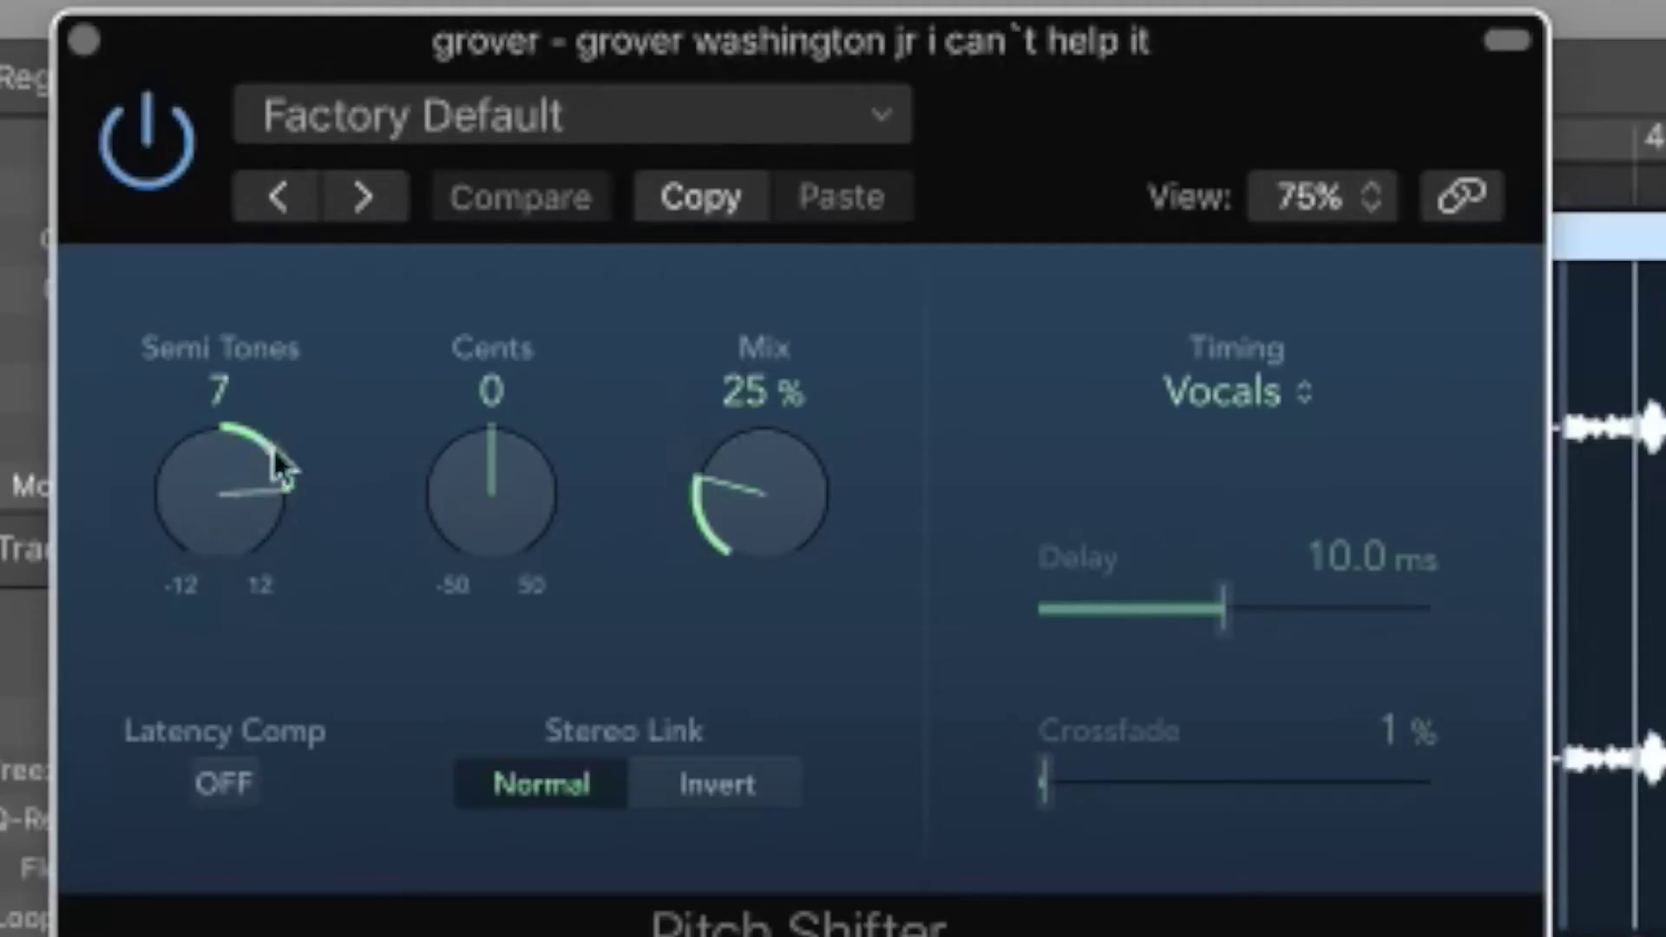
drag(250, 479, 242, 629)
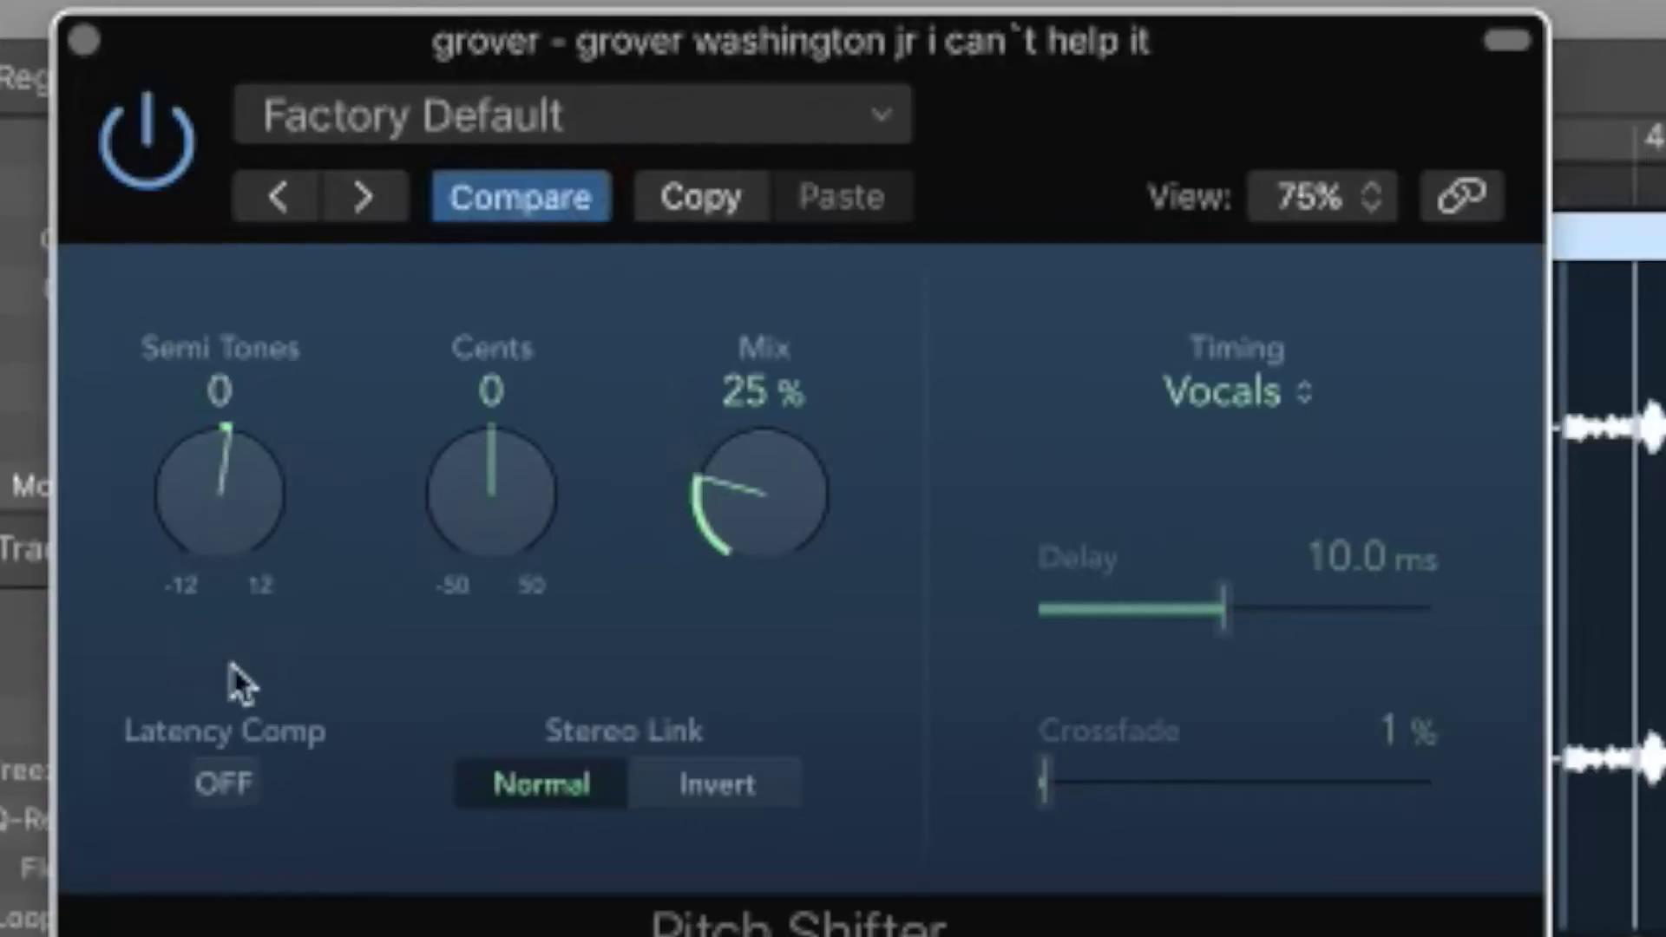
drag(752, 486, 757, 677)
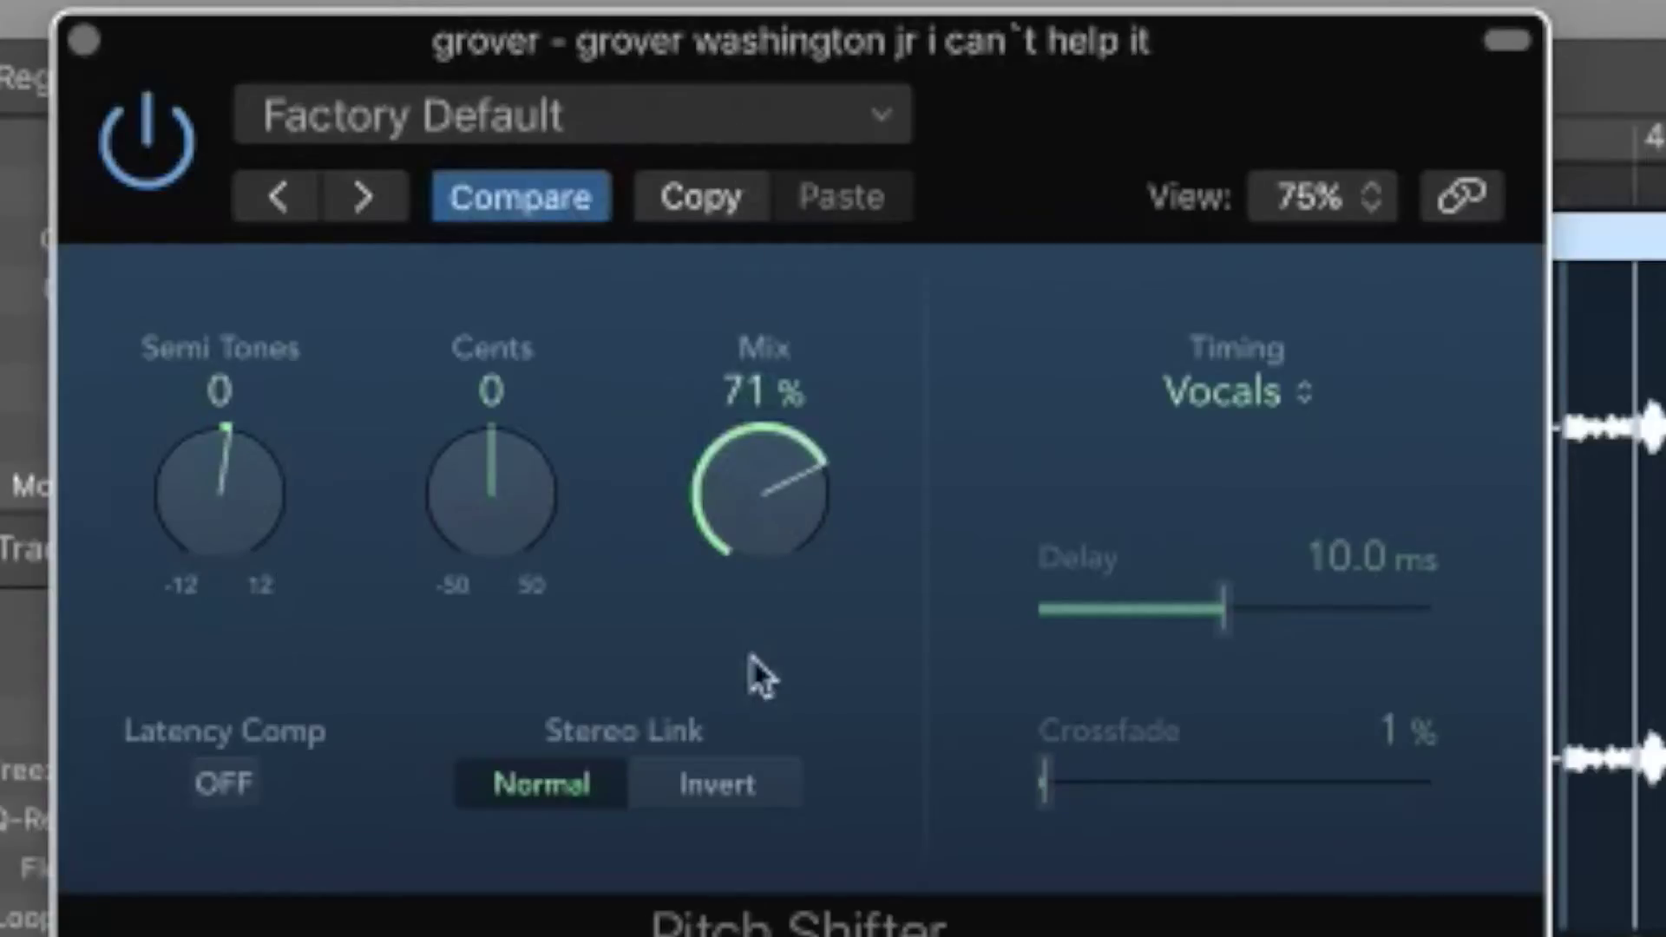
drag(763, 534, 778, 7)
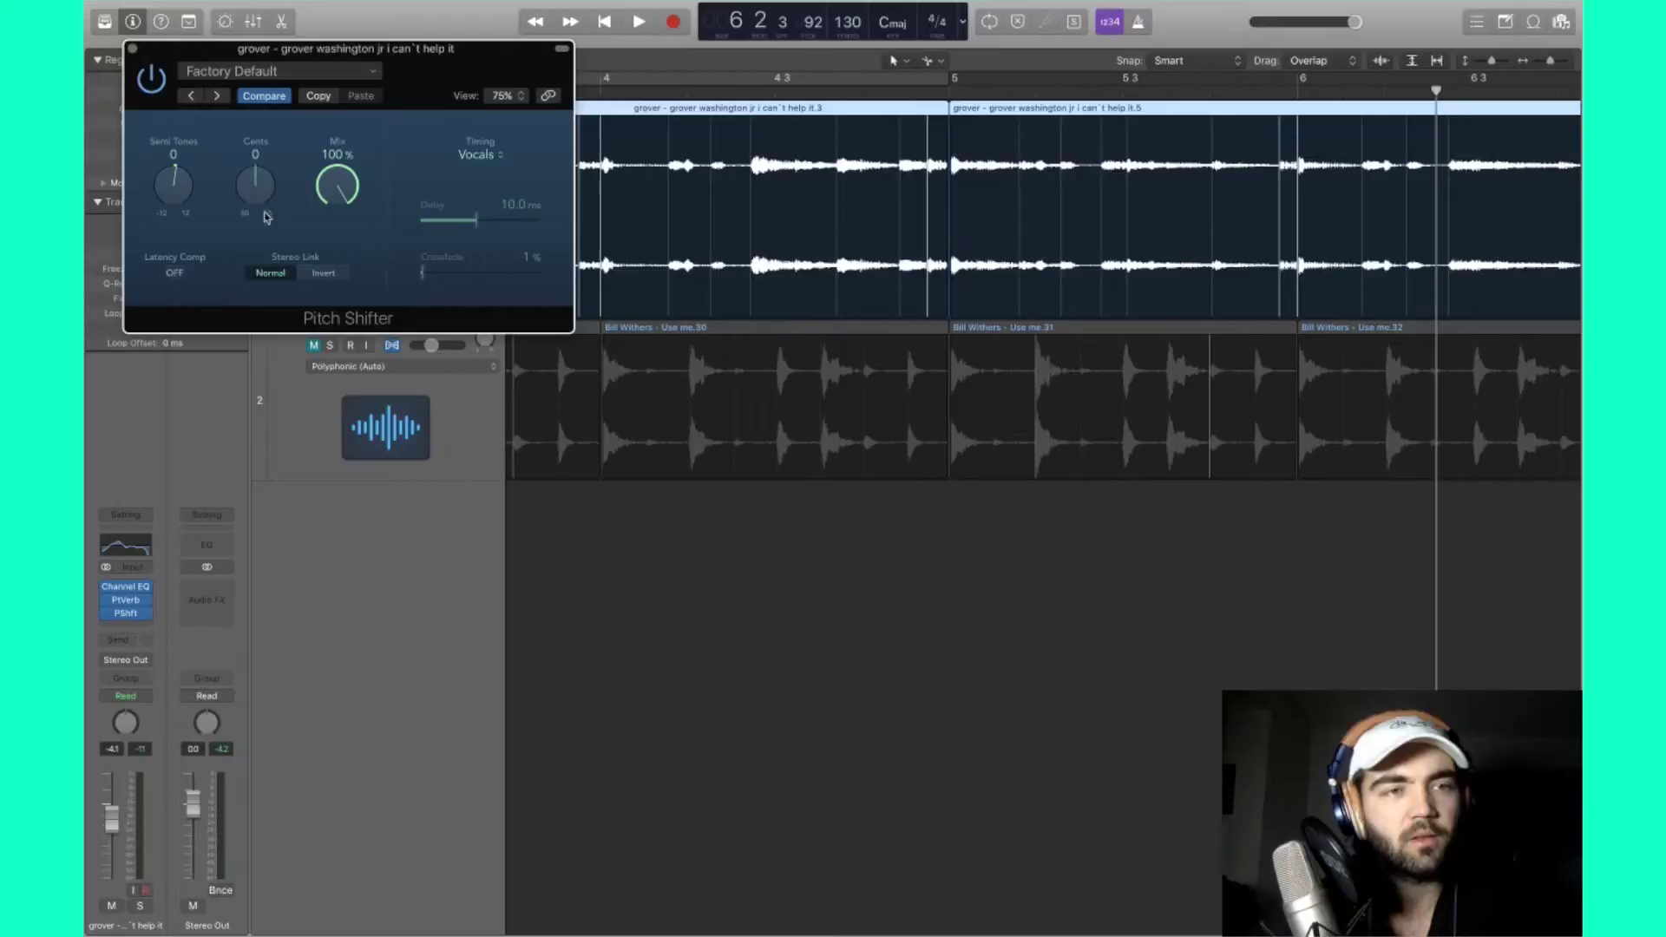
Step: Play from the start while lowering the pitch shift by a semitone
key(Return)
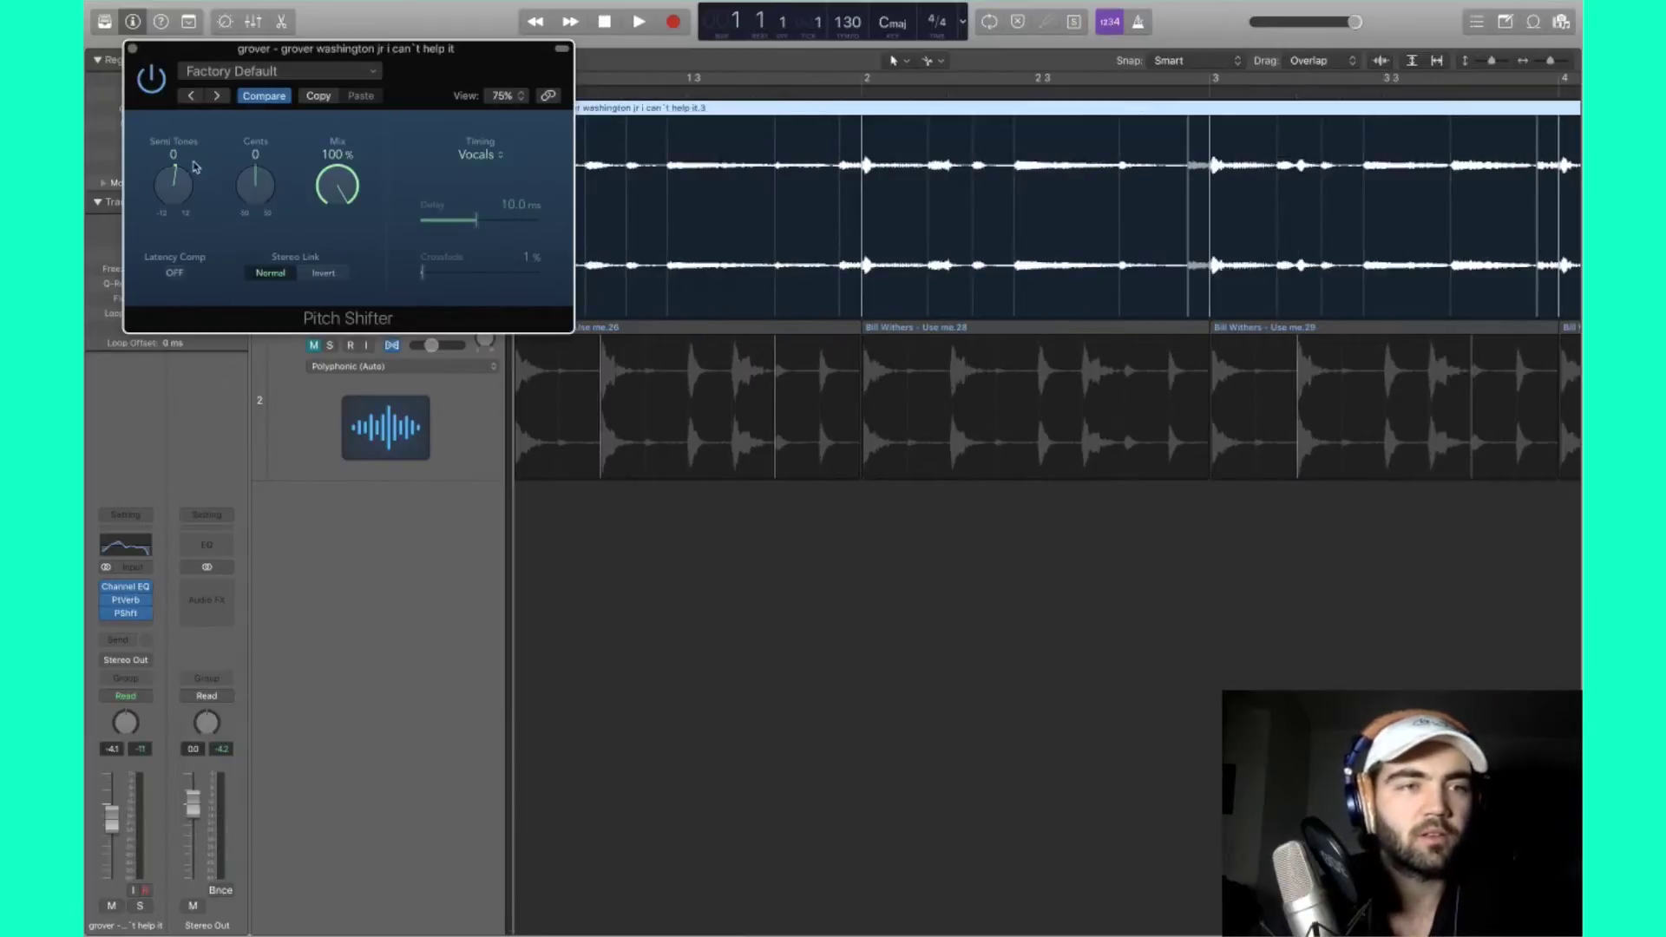
key(space)
drag(194, 166, 182, 217)
key(space)
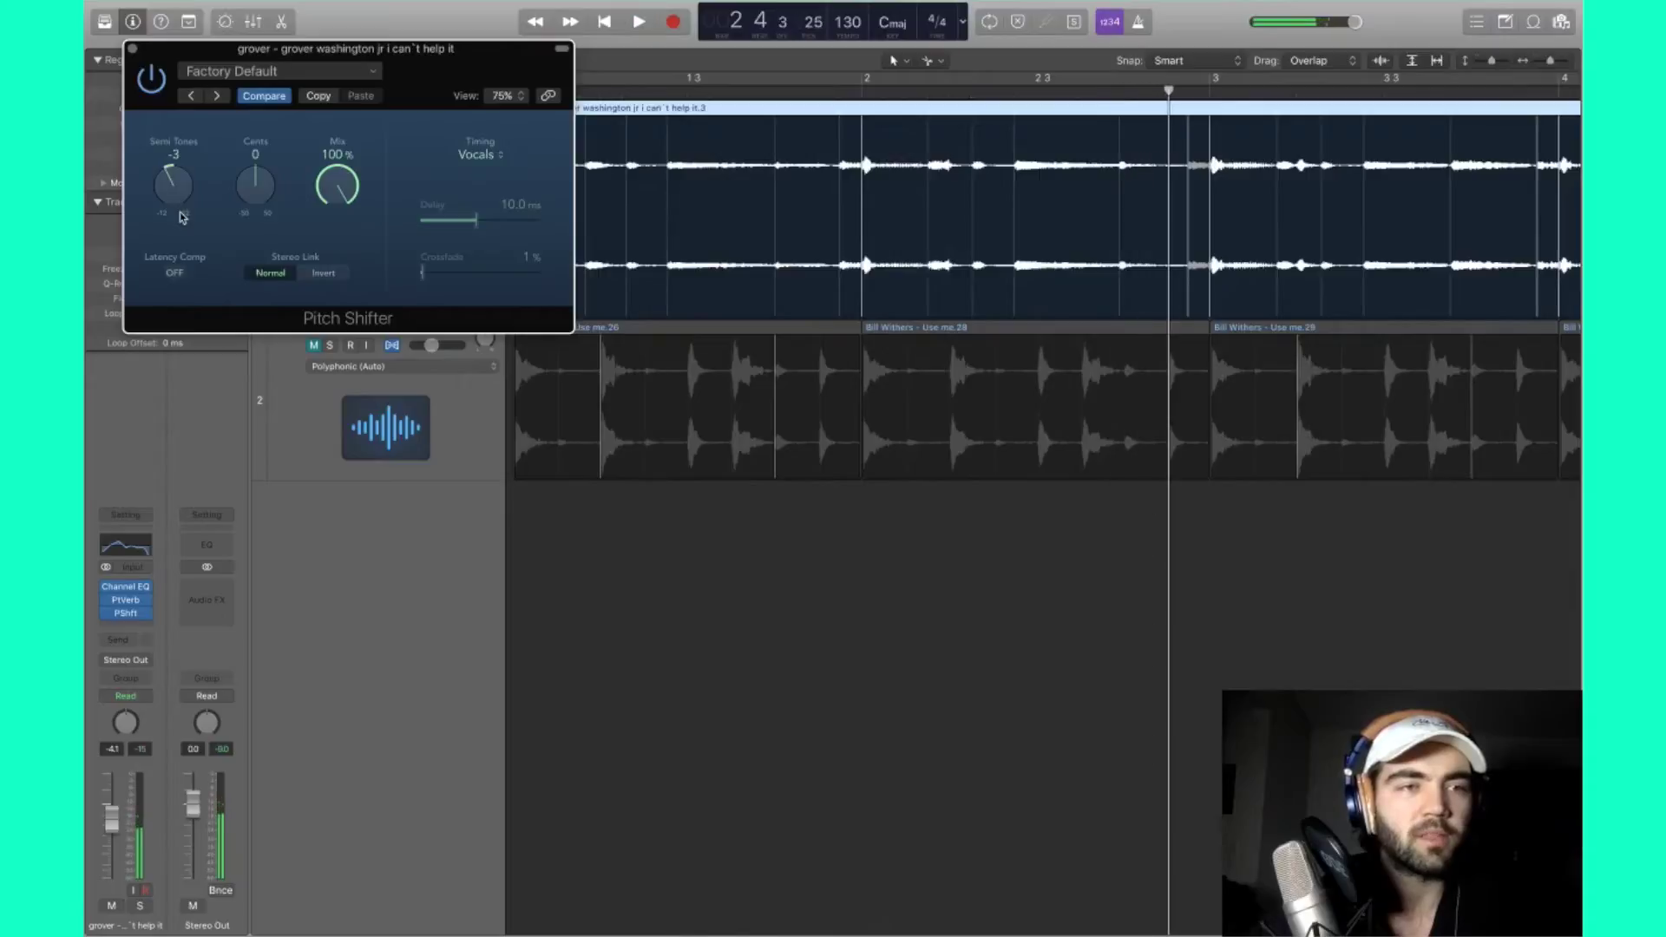
key(space)
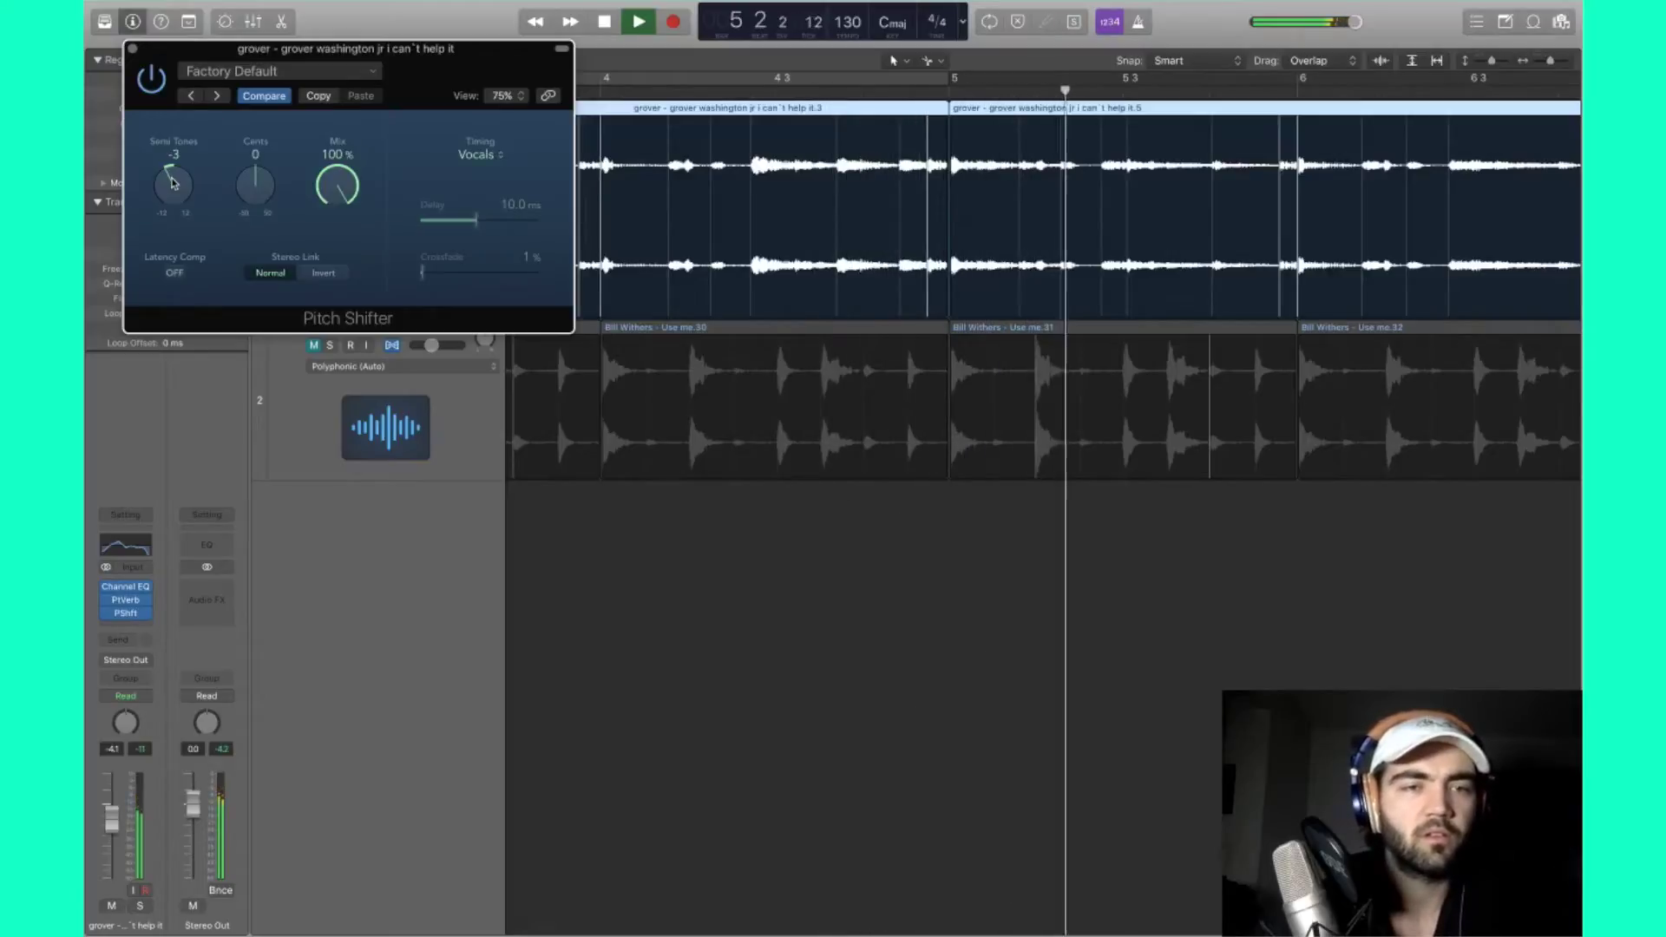
drag(450, 80, 405, 488)
Step: Audition the shift with and without the drums, settling on -3 semitones
click(313, 344)
drag(212, 583, 216, 530)
key(space)
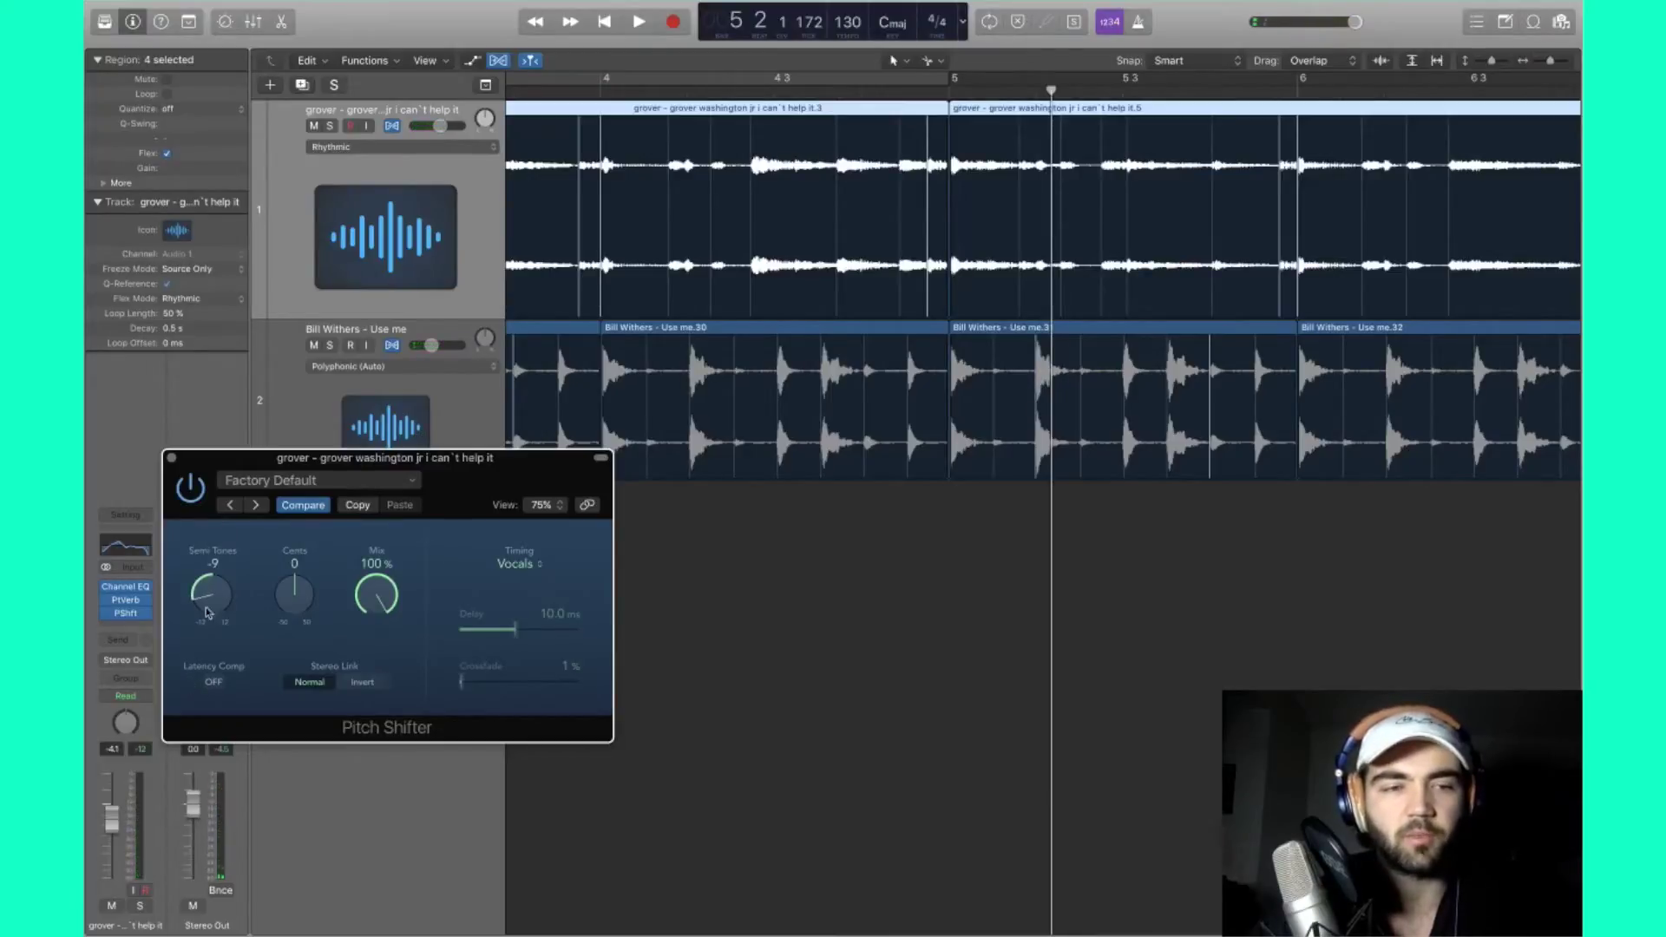
key(space)
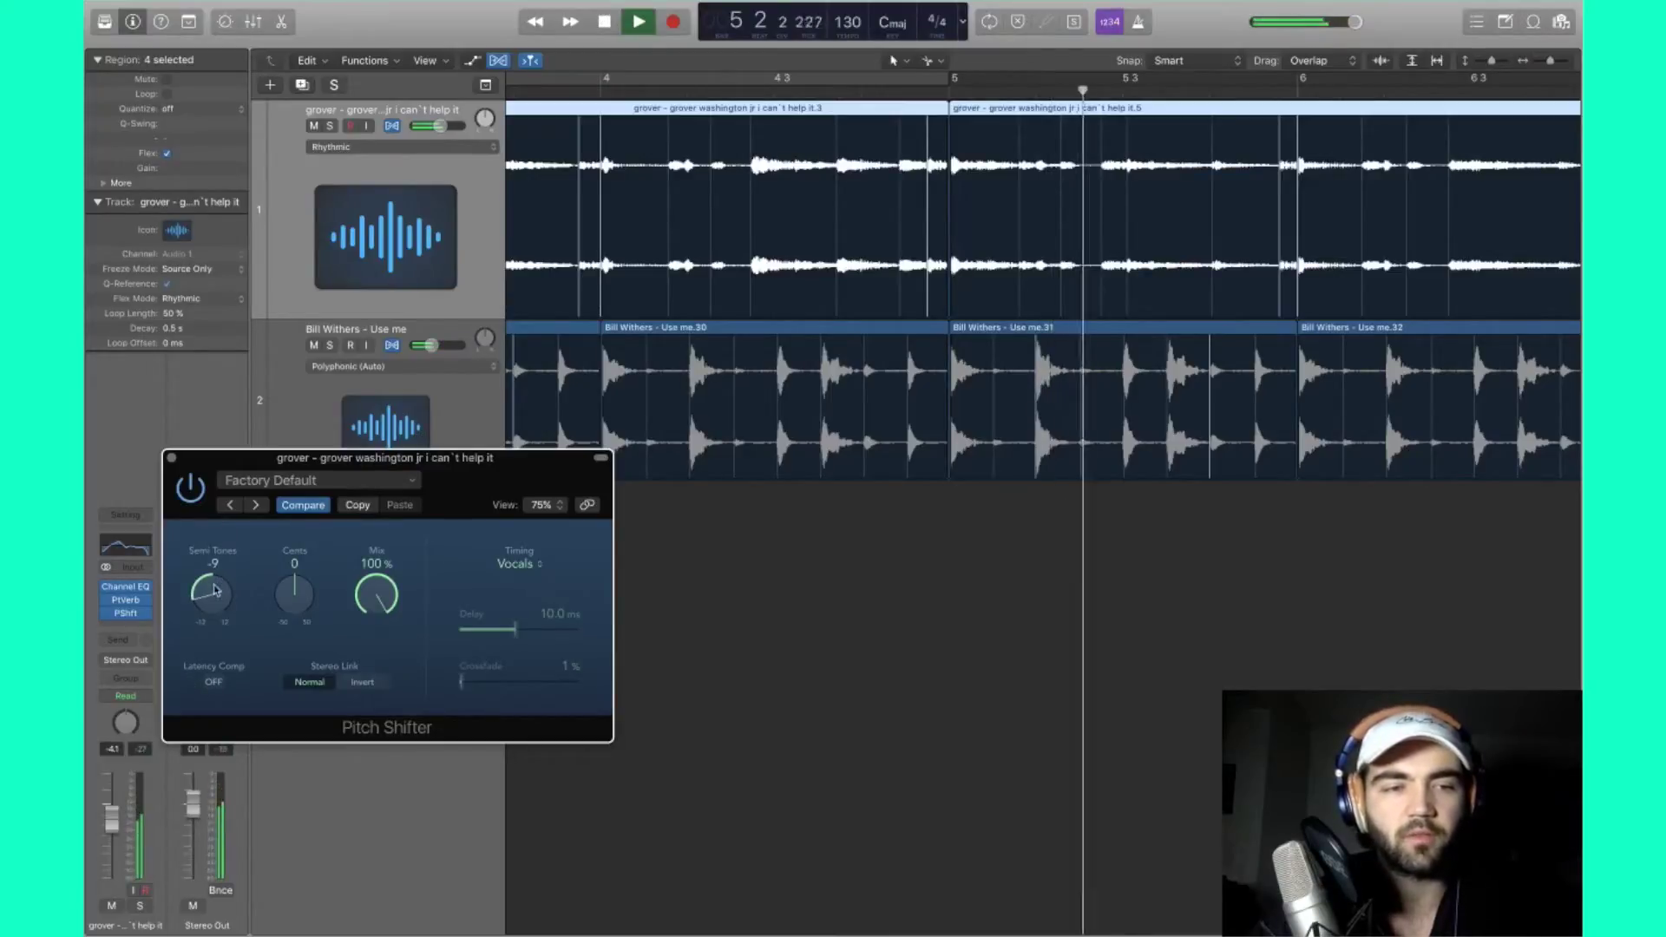
click(313, 345)
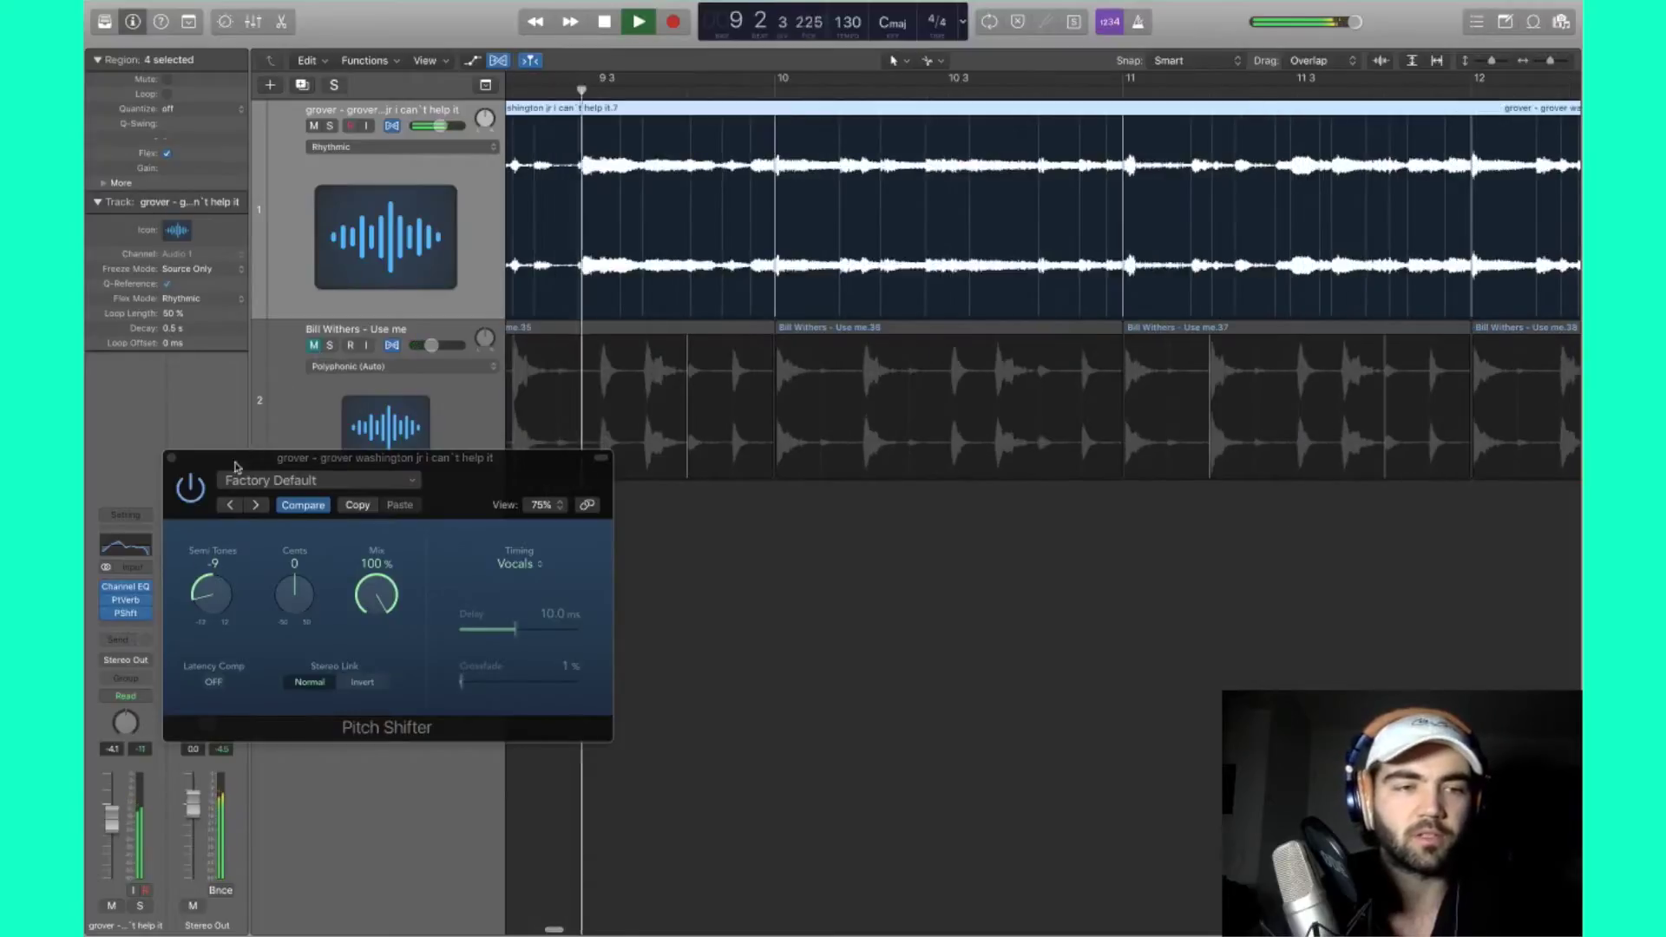
drag(209, 575, 206, 550)
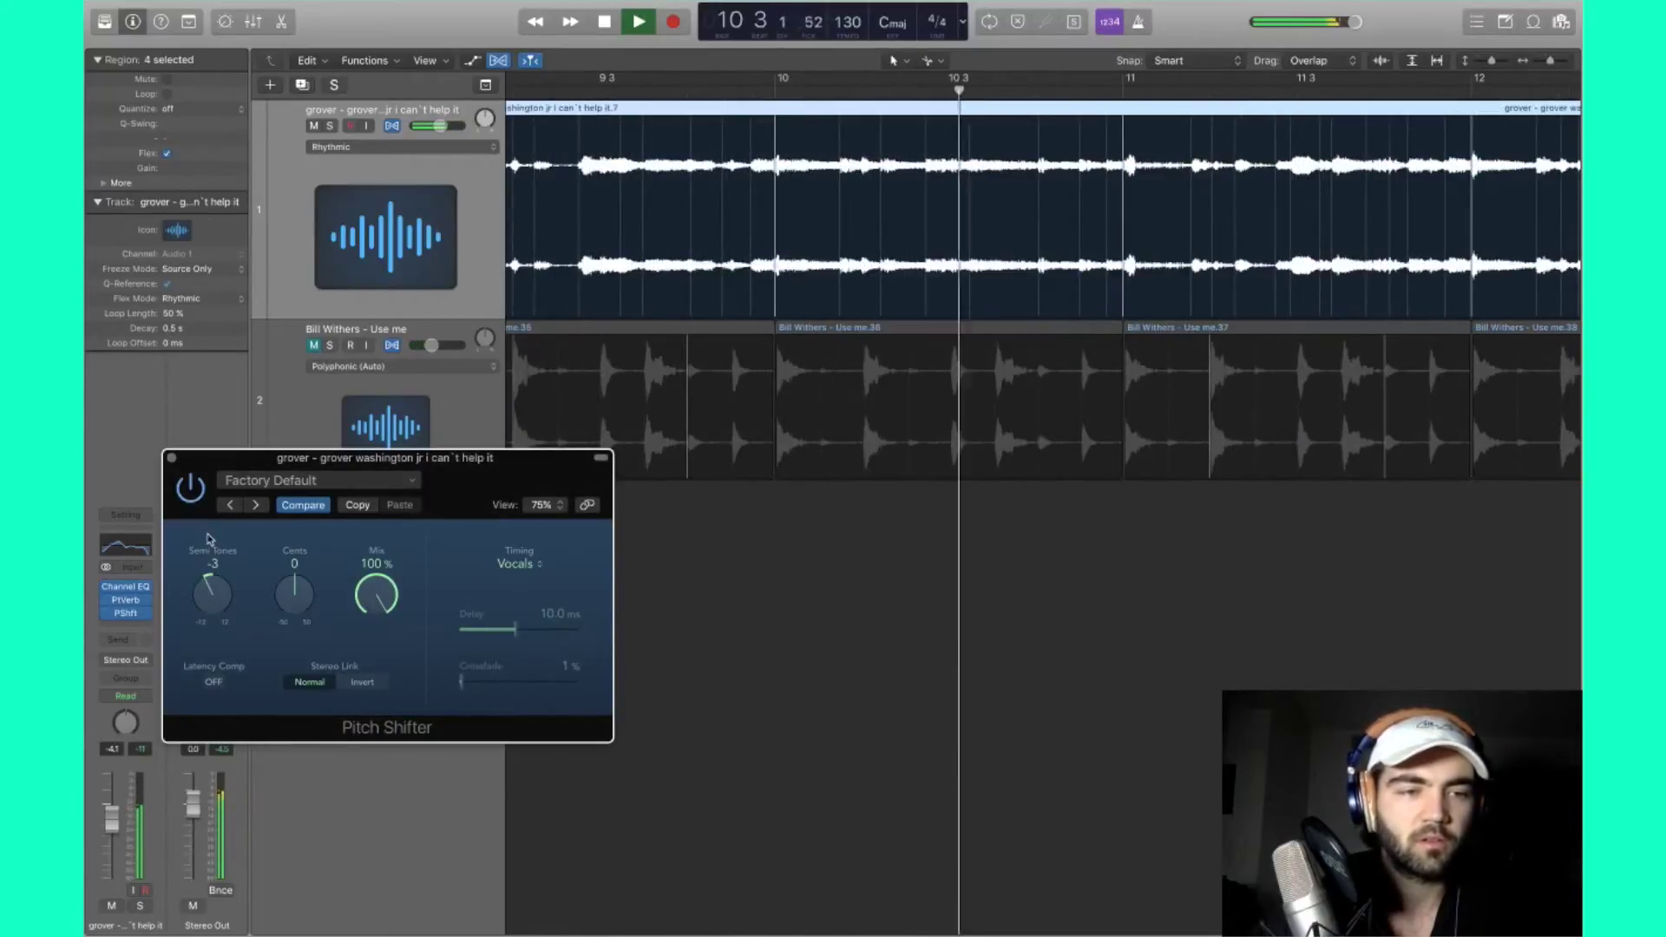
key(space)
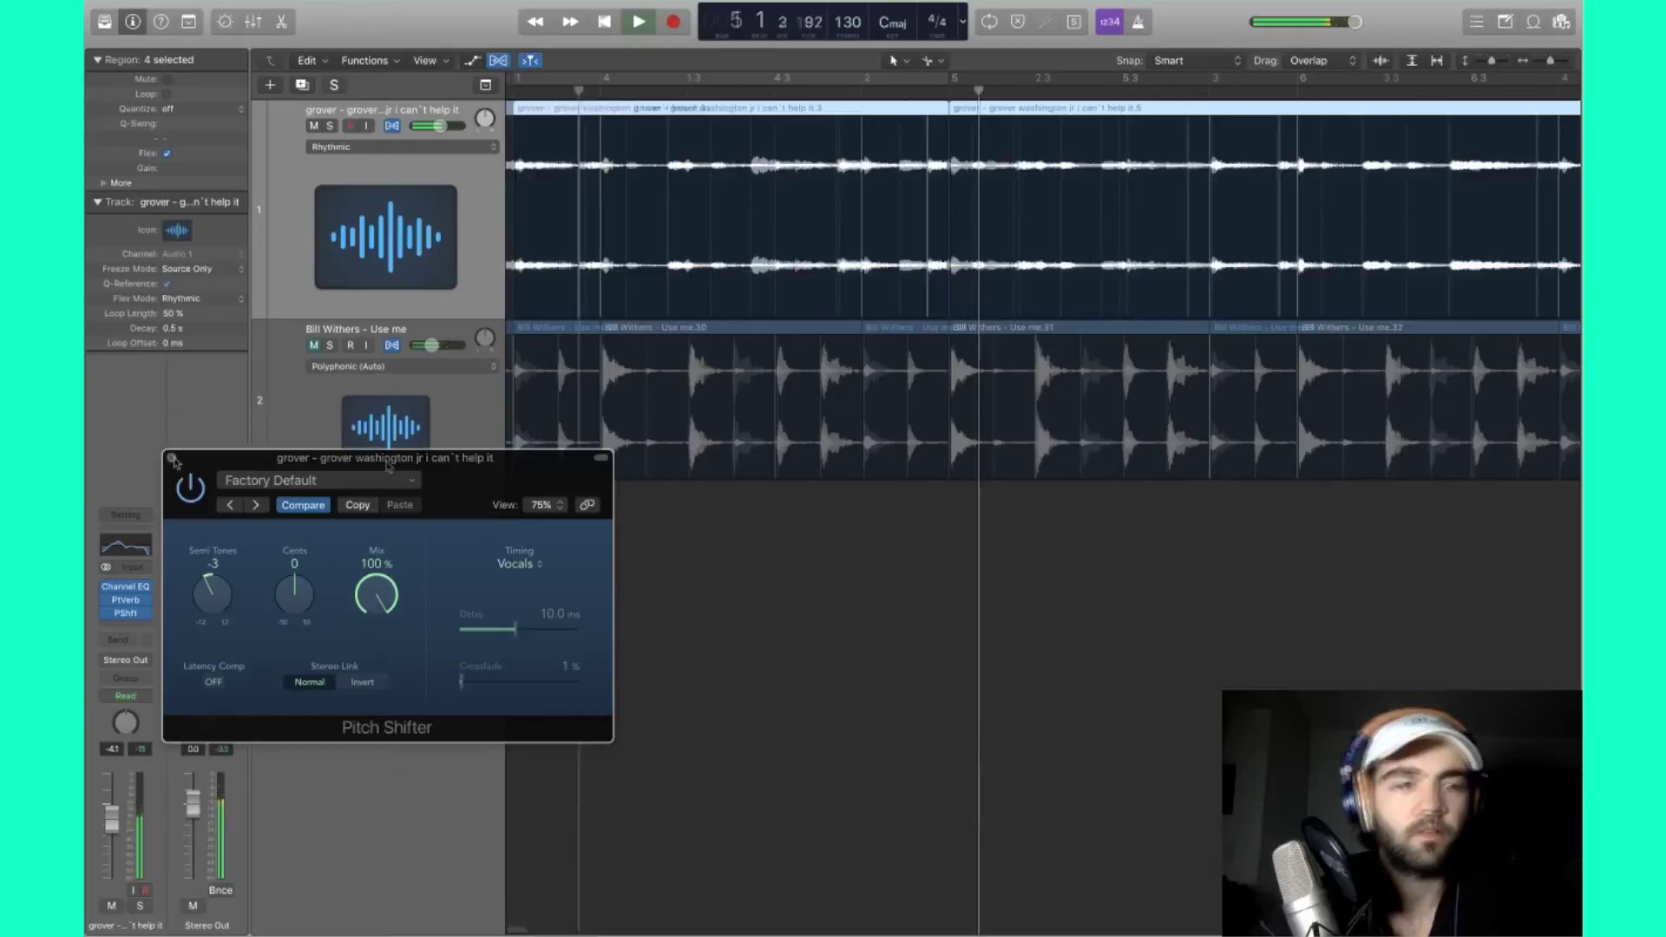
Step: Return to bar 5 and leave the Bill Withers drum track unmuted and selected
key(super+w)
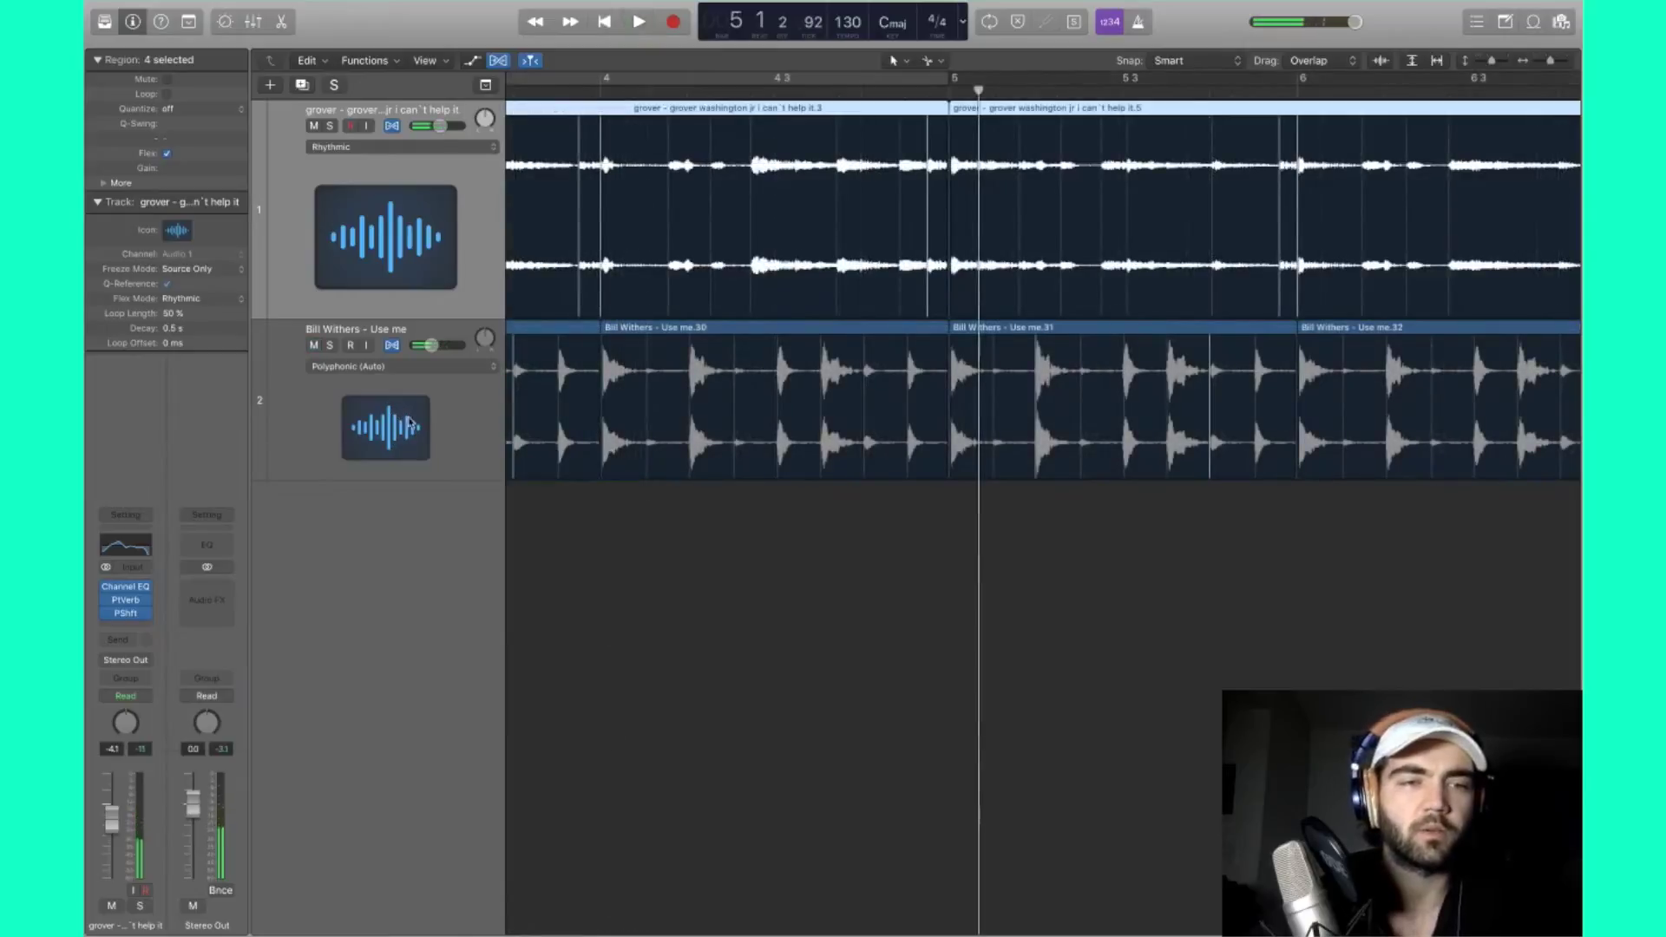
click(314, 346)
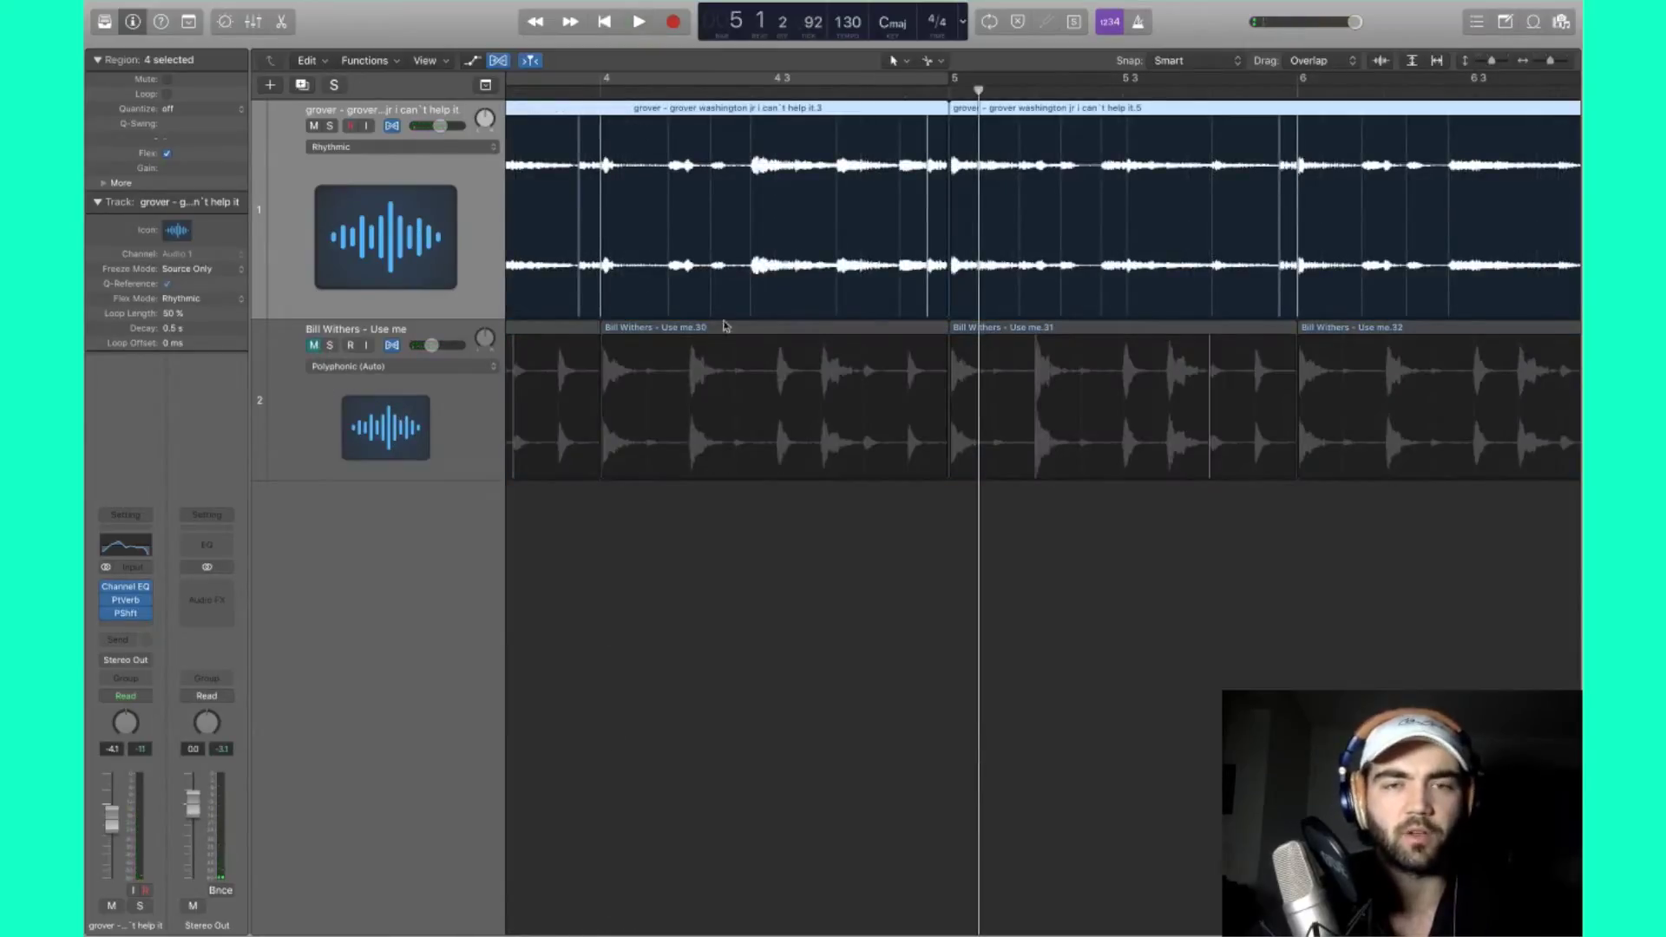
click(314, 346)
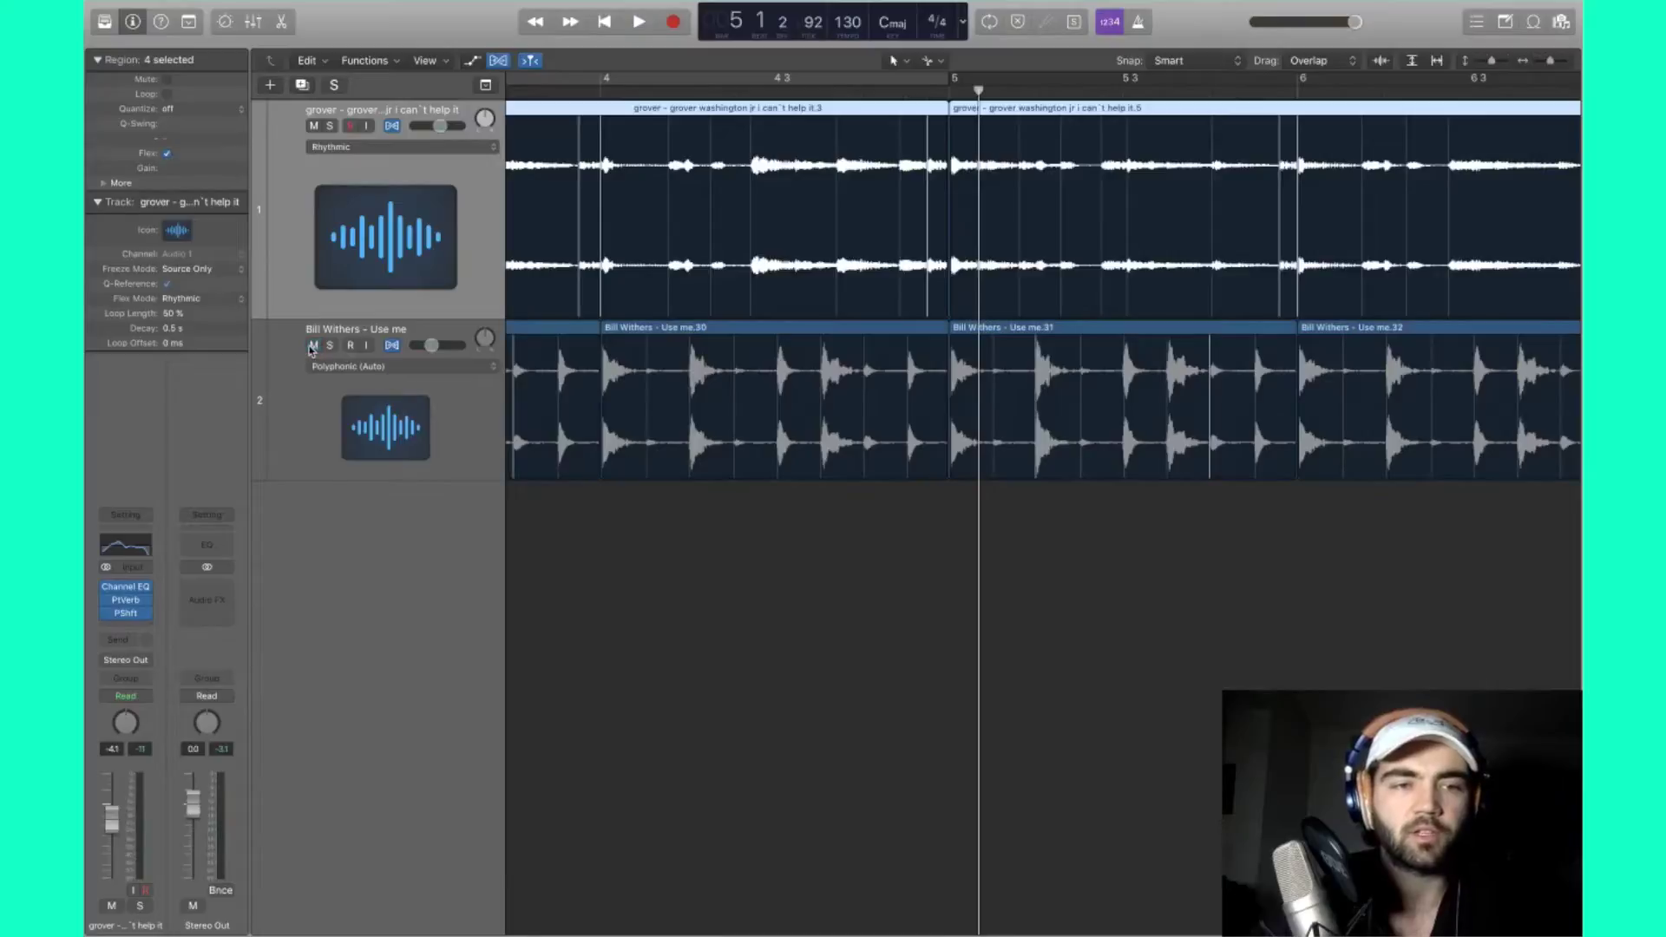
click(483, 464)
Step: Open the drum track's Channel EQ and enable a low cut near 40 Hz
key(Return)
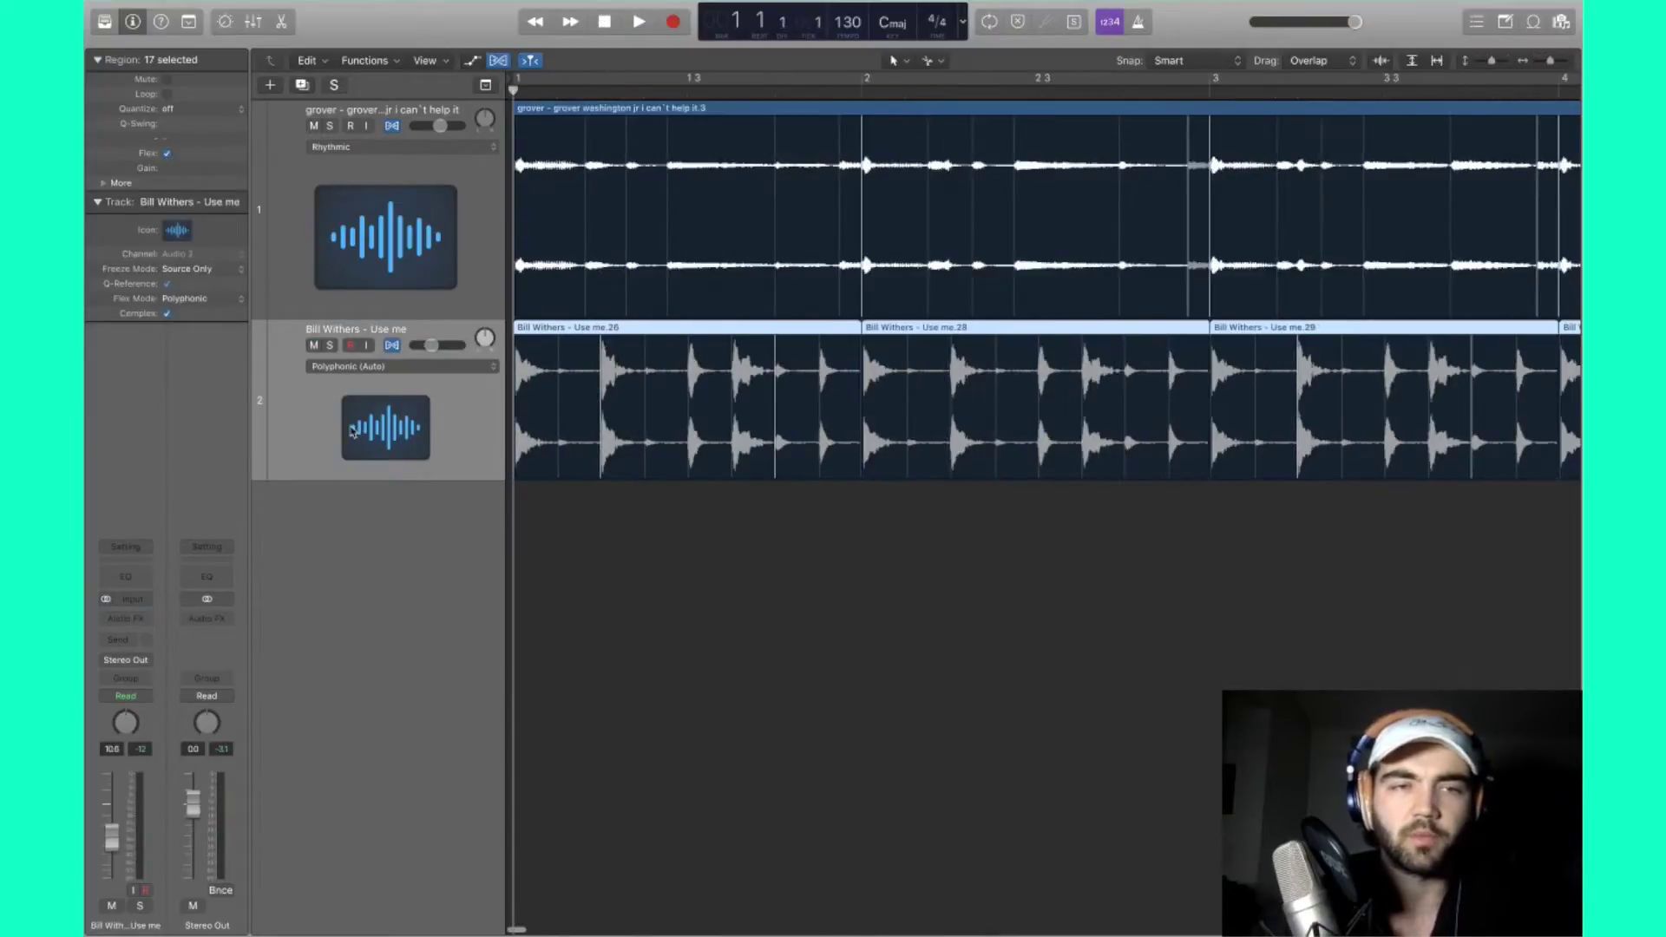
click(146, 581)
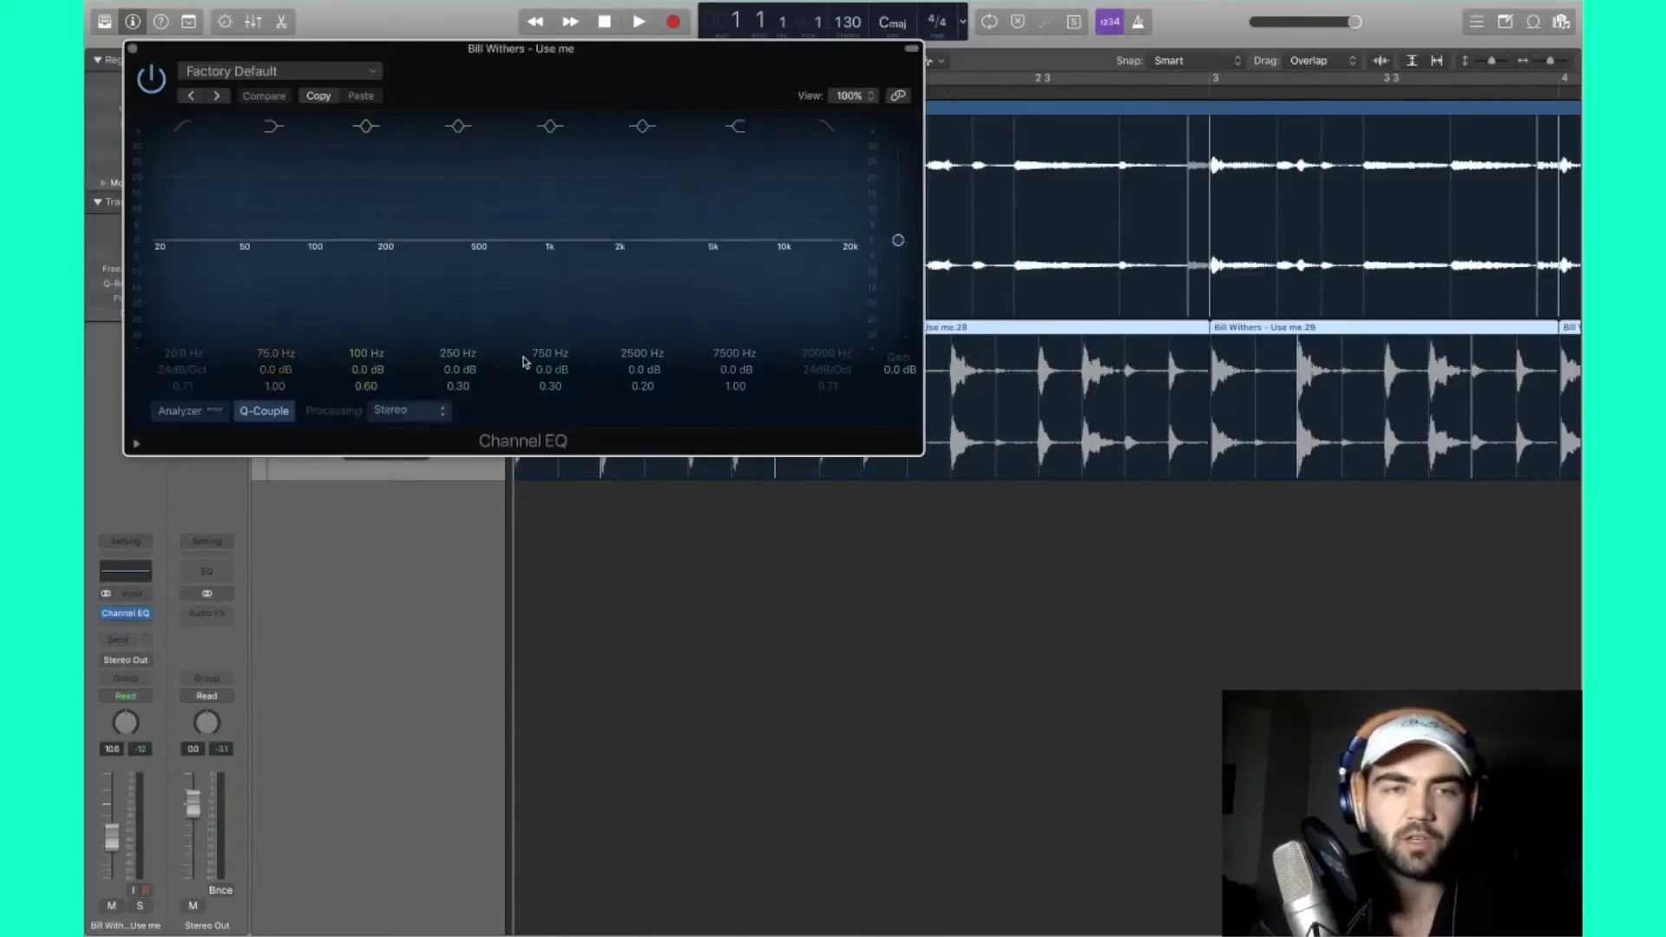
key(space)
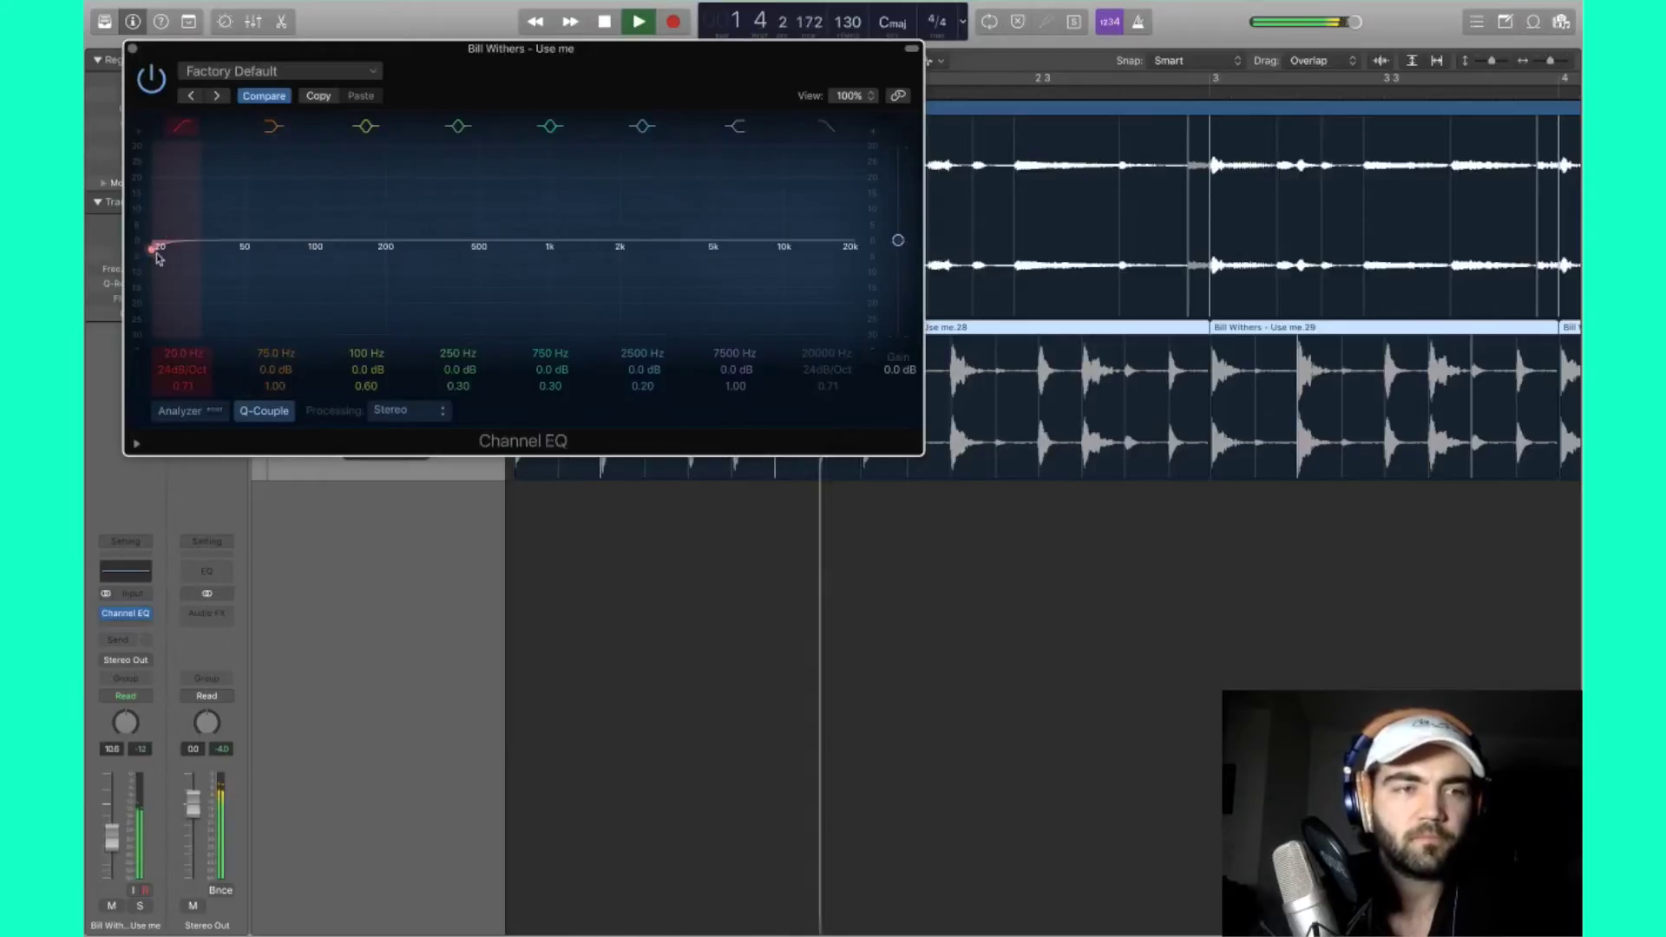
drag(152, 249, 289, 180)
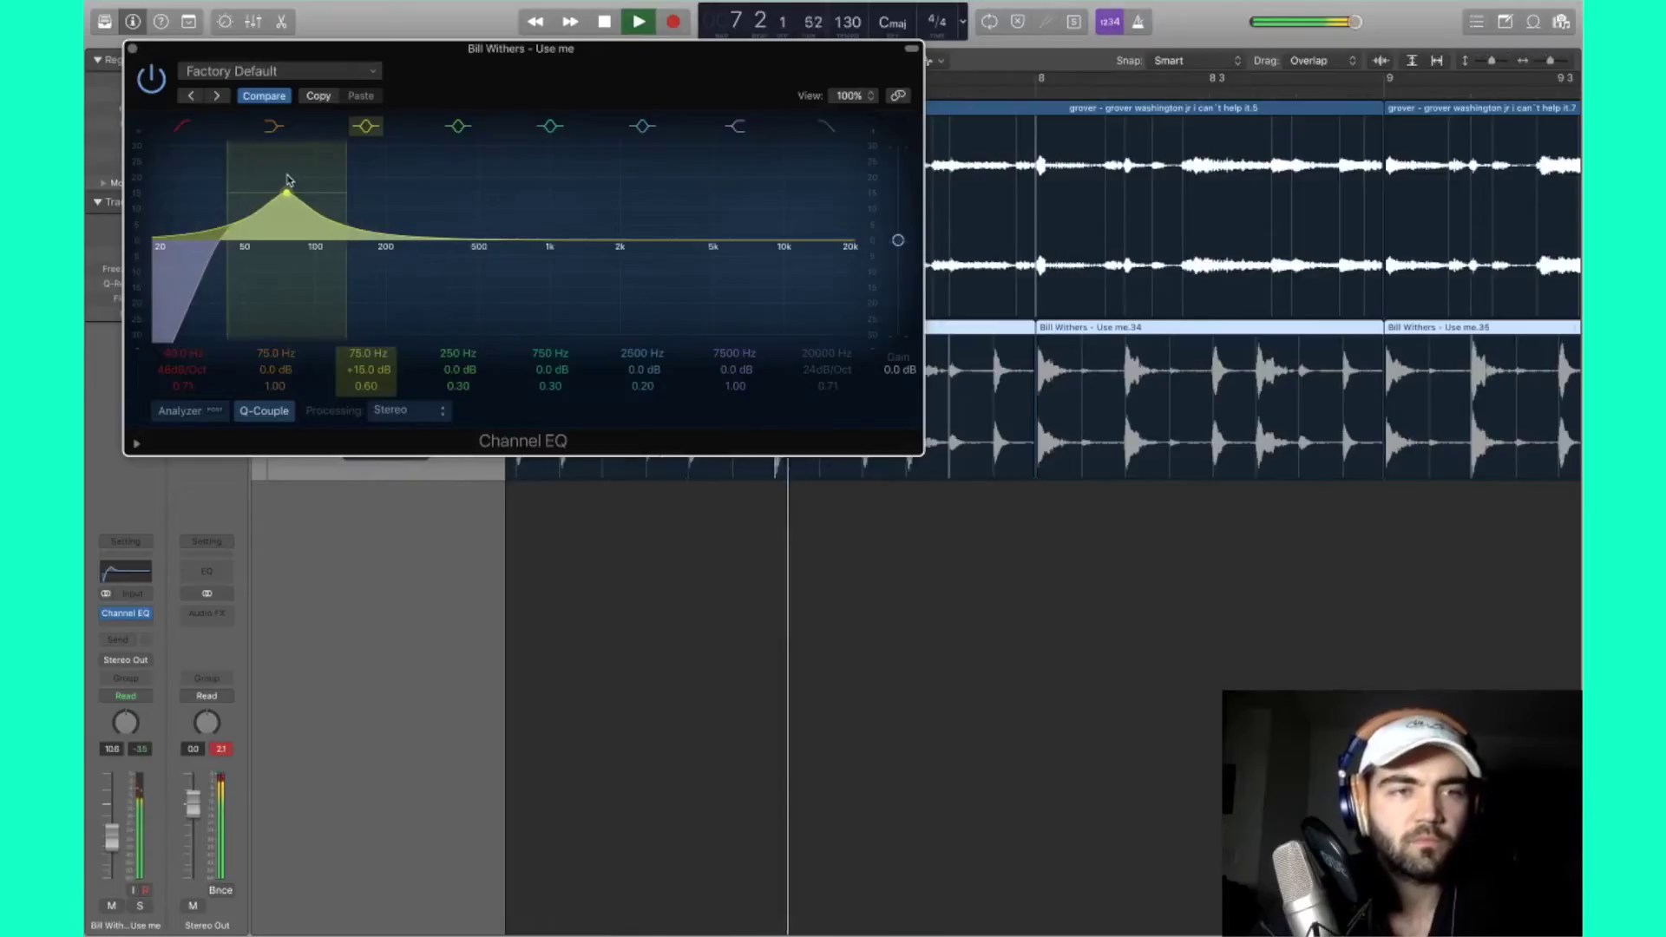
drag(379, 47, 427, 563)
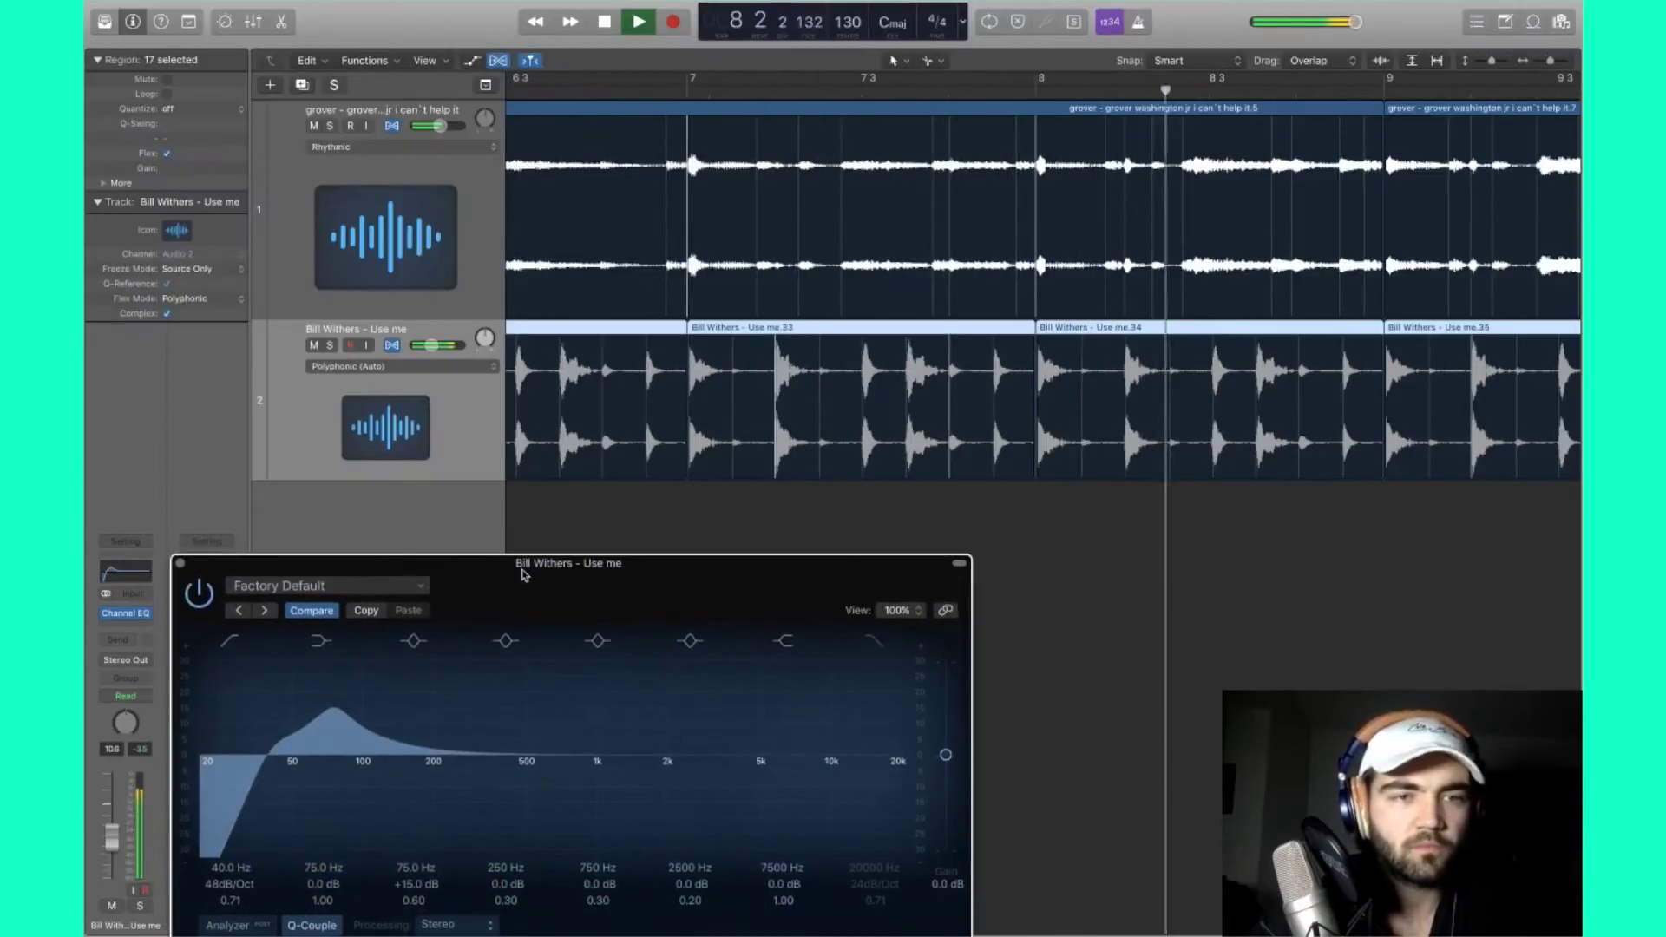
Step: Move the low boost band to about 99 Hz, +16 dB, and try an upper-mid dip
drag(334, 710, 361, 706)
key(space)
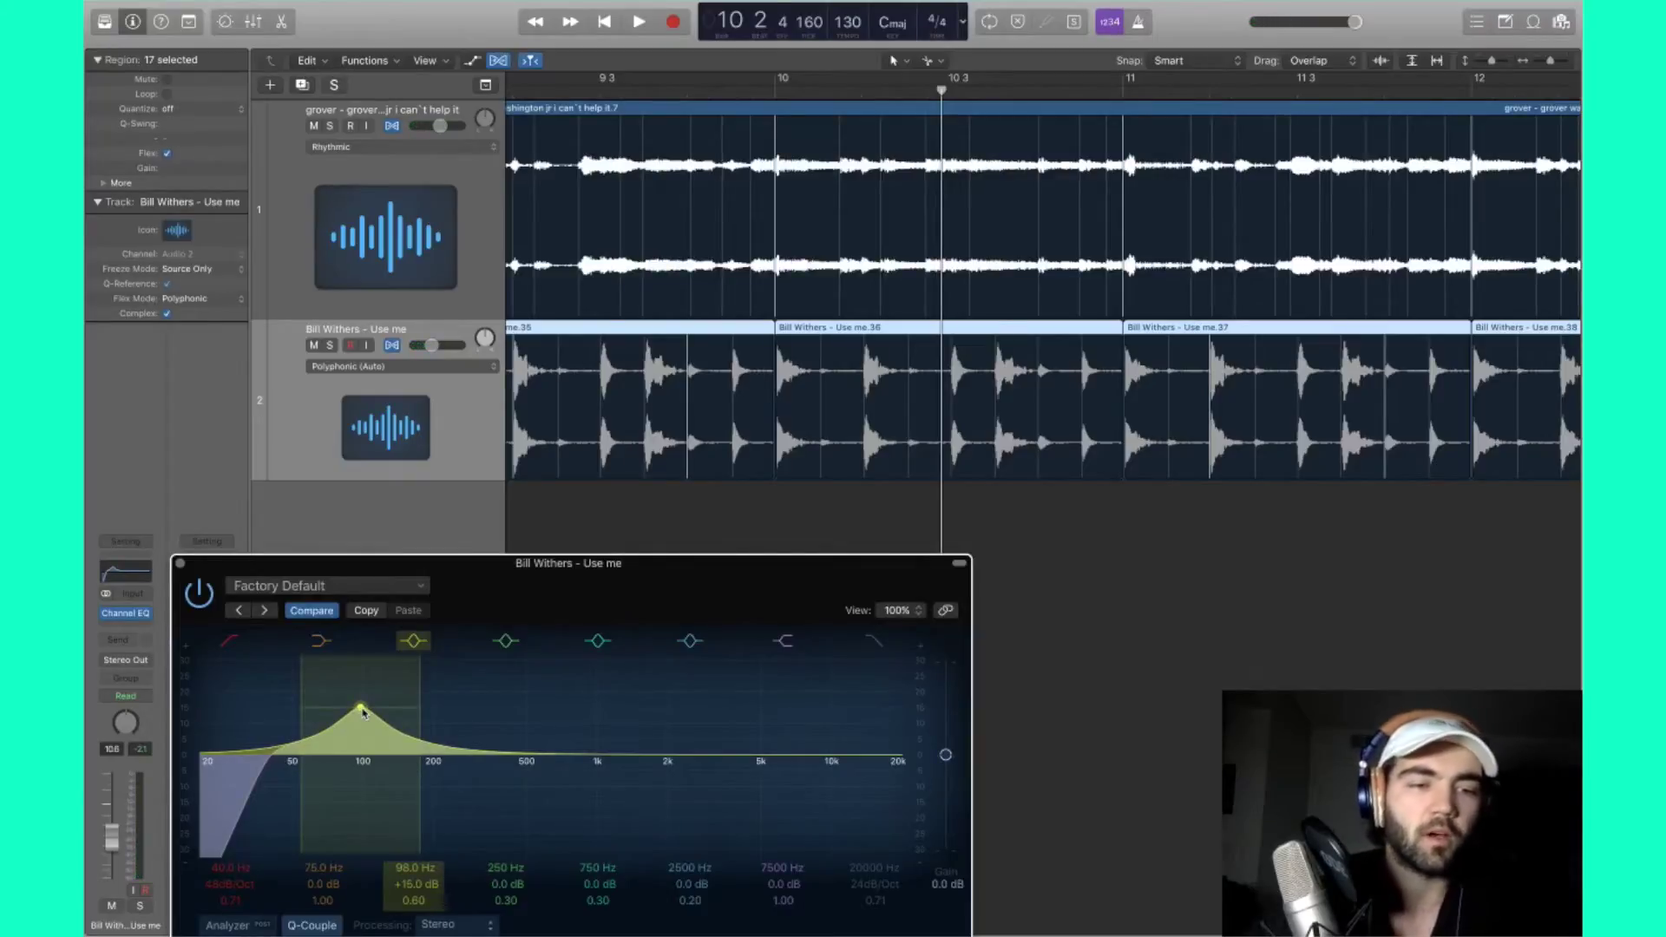
drag(363, 703, 362, 698)
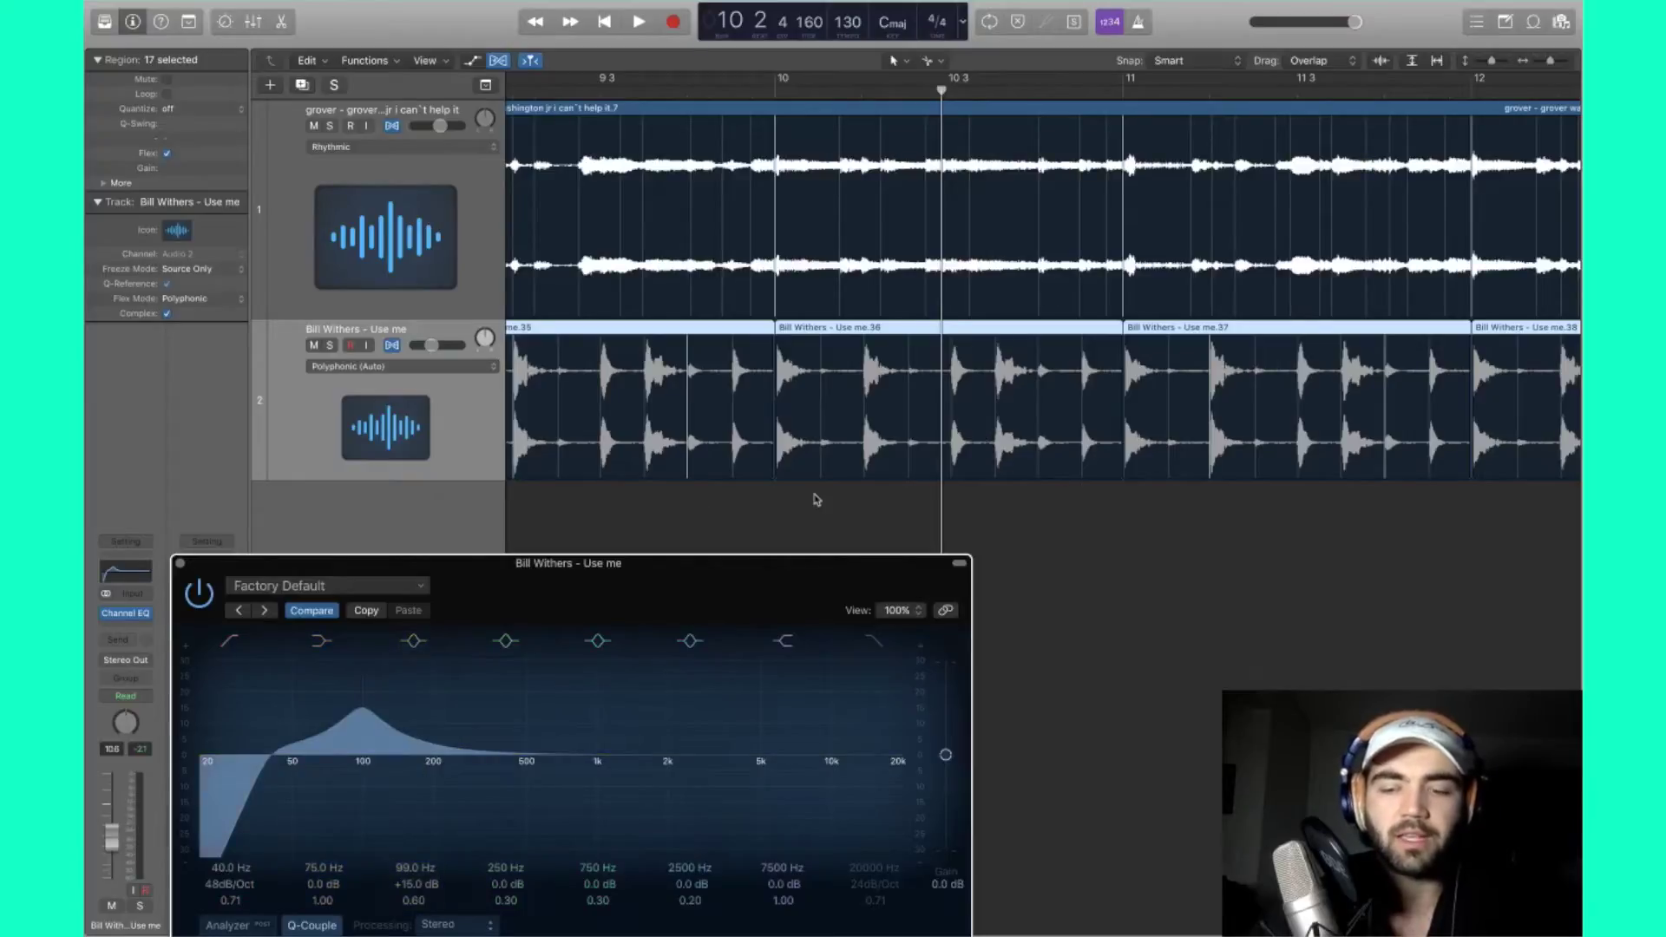
key(Return)
key(space)
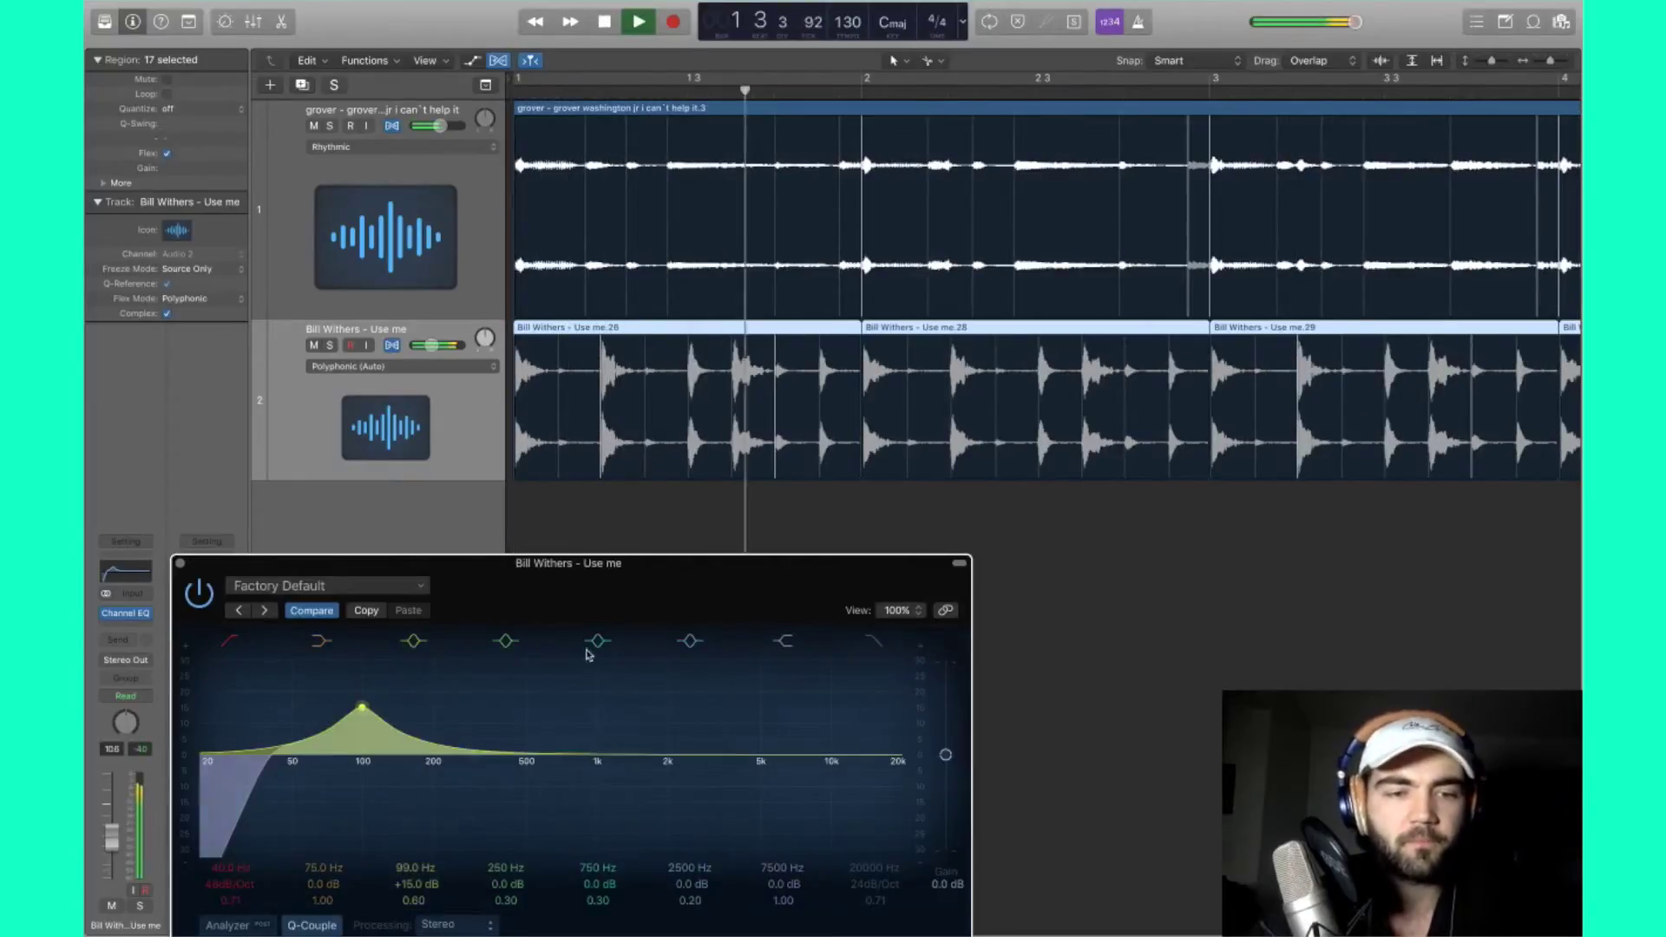
mouse_move(575, 752)
mouse_down()
mouse_move(573, 785)
mouse_move(741, 811)
mouse_move(903, 779)
mouse_move(595, 754)
mouse_up()
Step: Roll off the drum highs, cut 9.5 dB around 7400 Hz, and add a narrow boost near 2000 Hz
key(space)
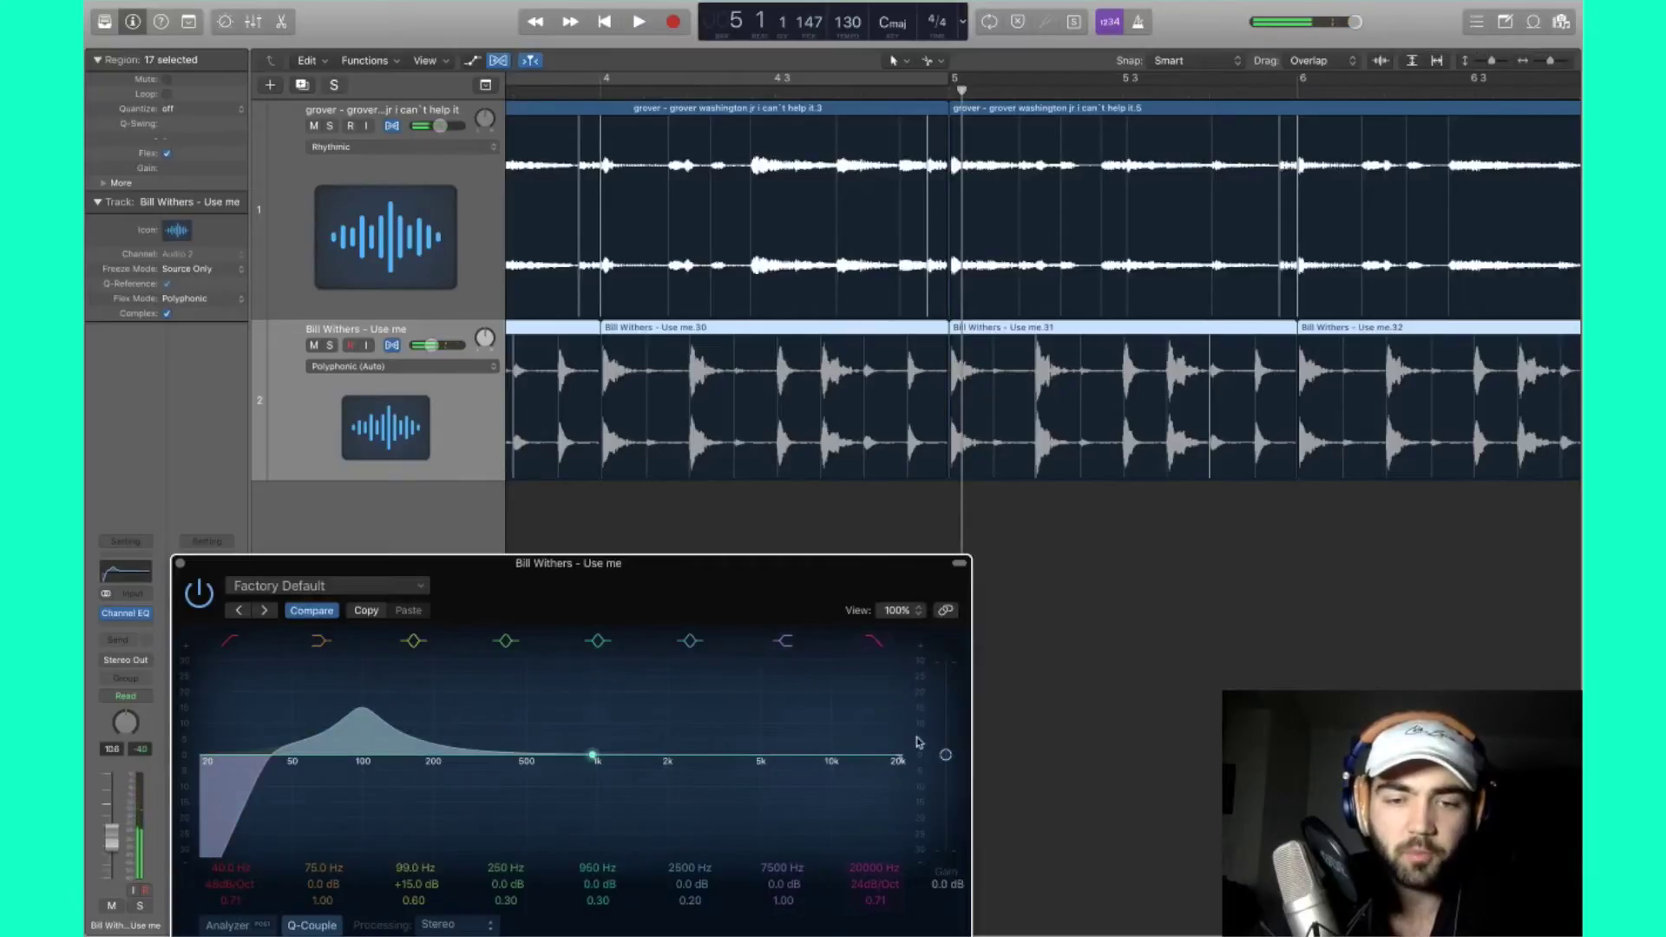
drag(896, 772, 859, 761)
key(space)
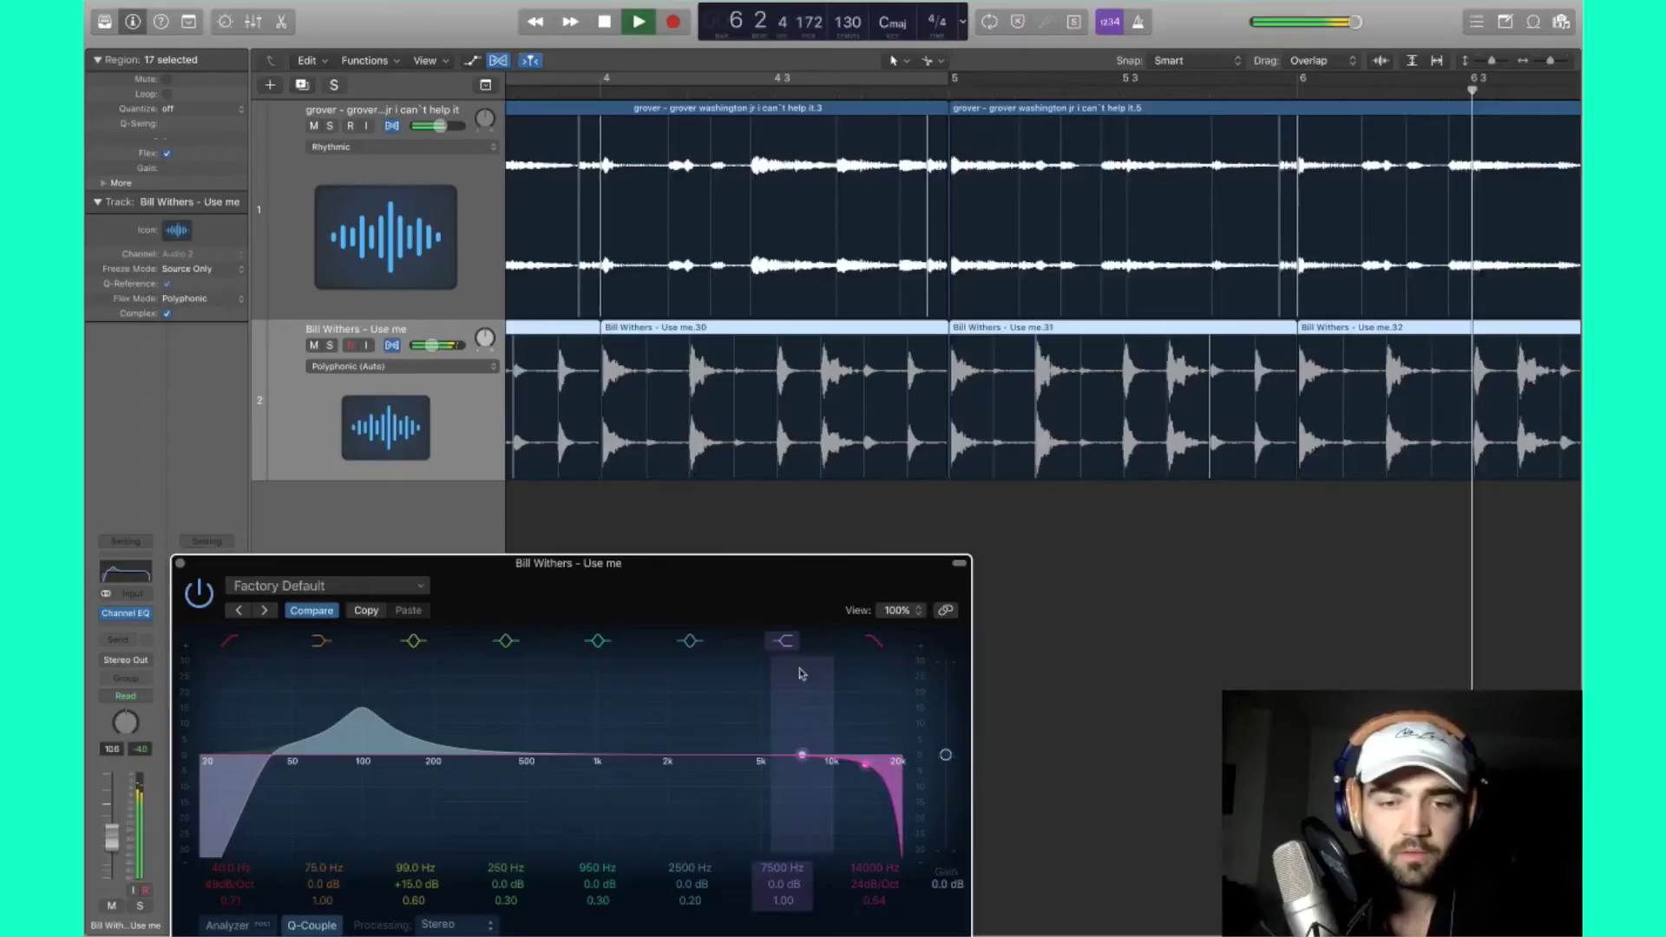
drag(799, 762, 806, 803)
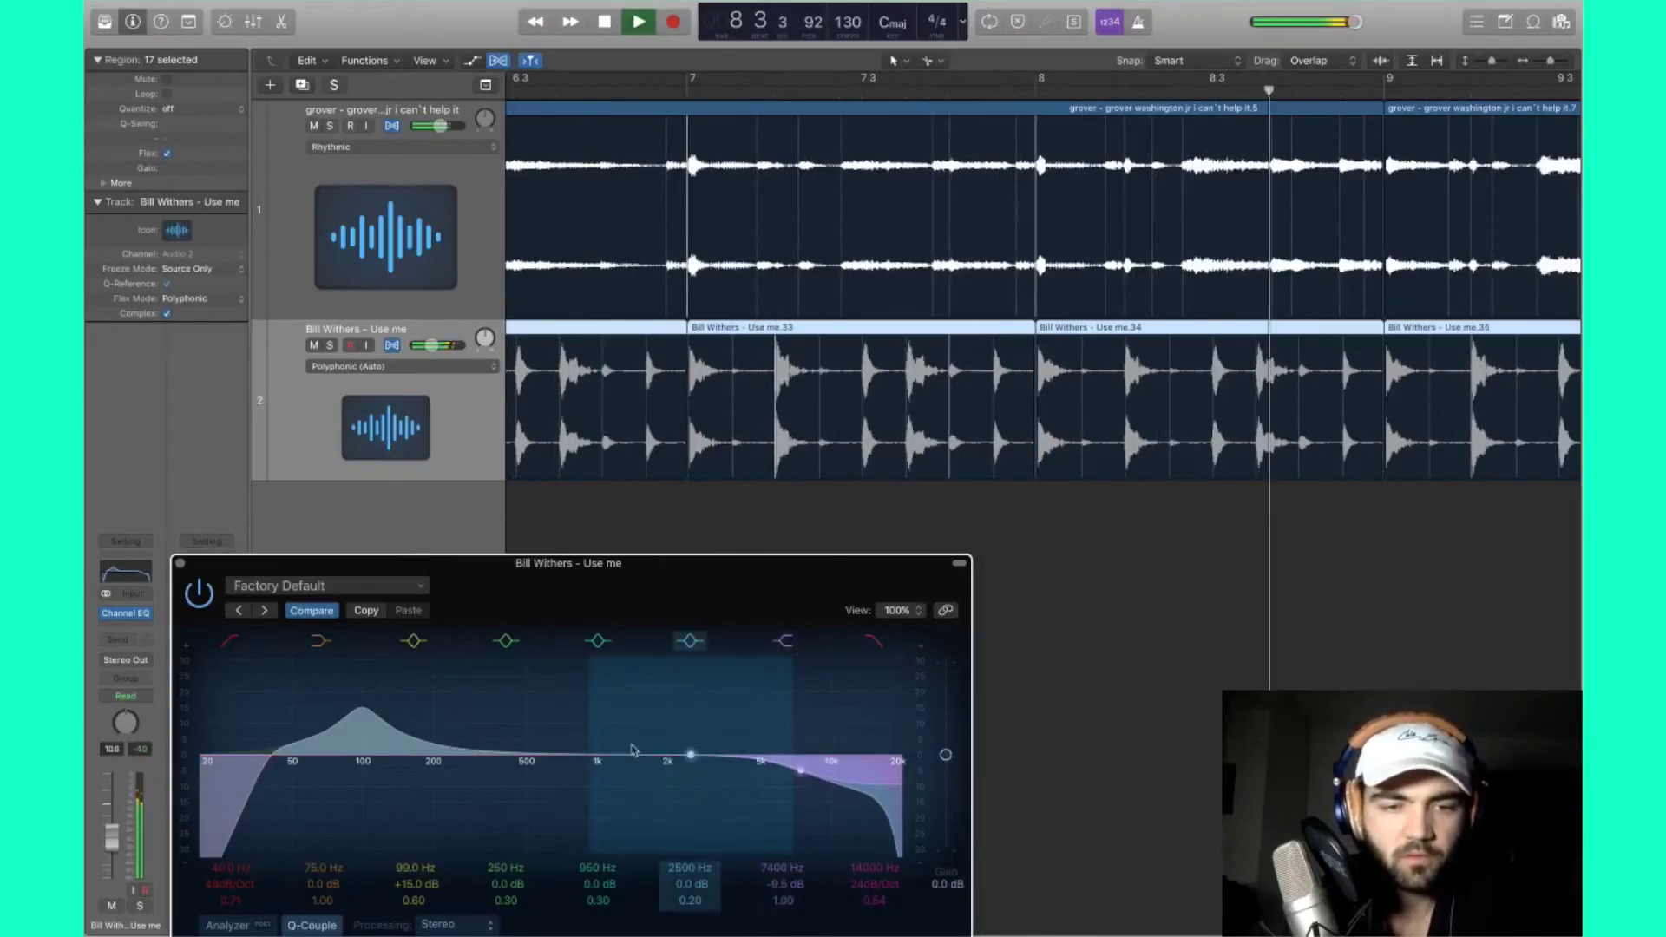
key(space)
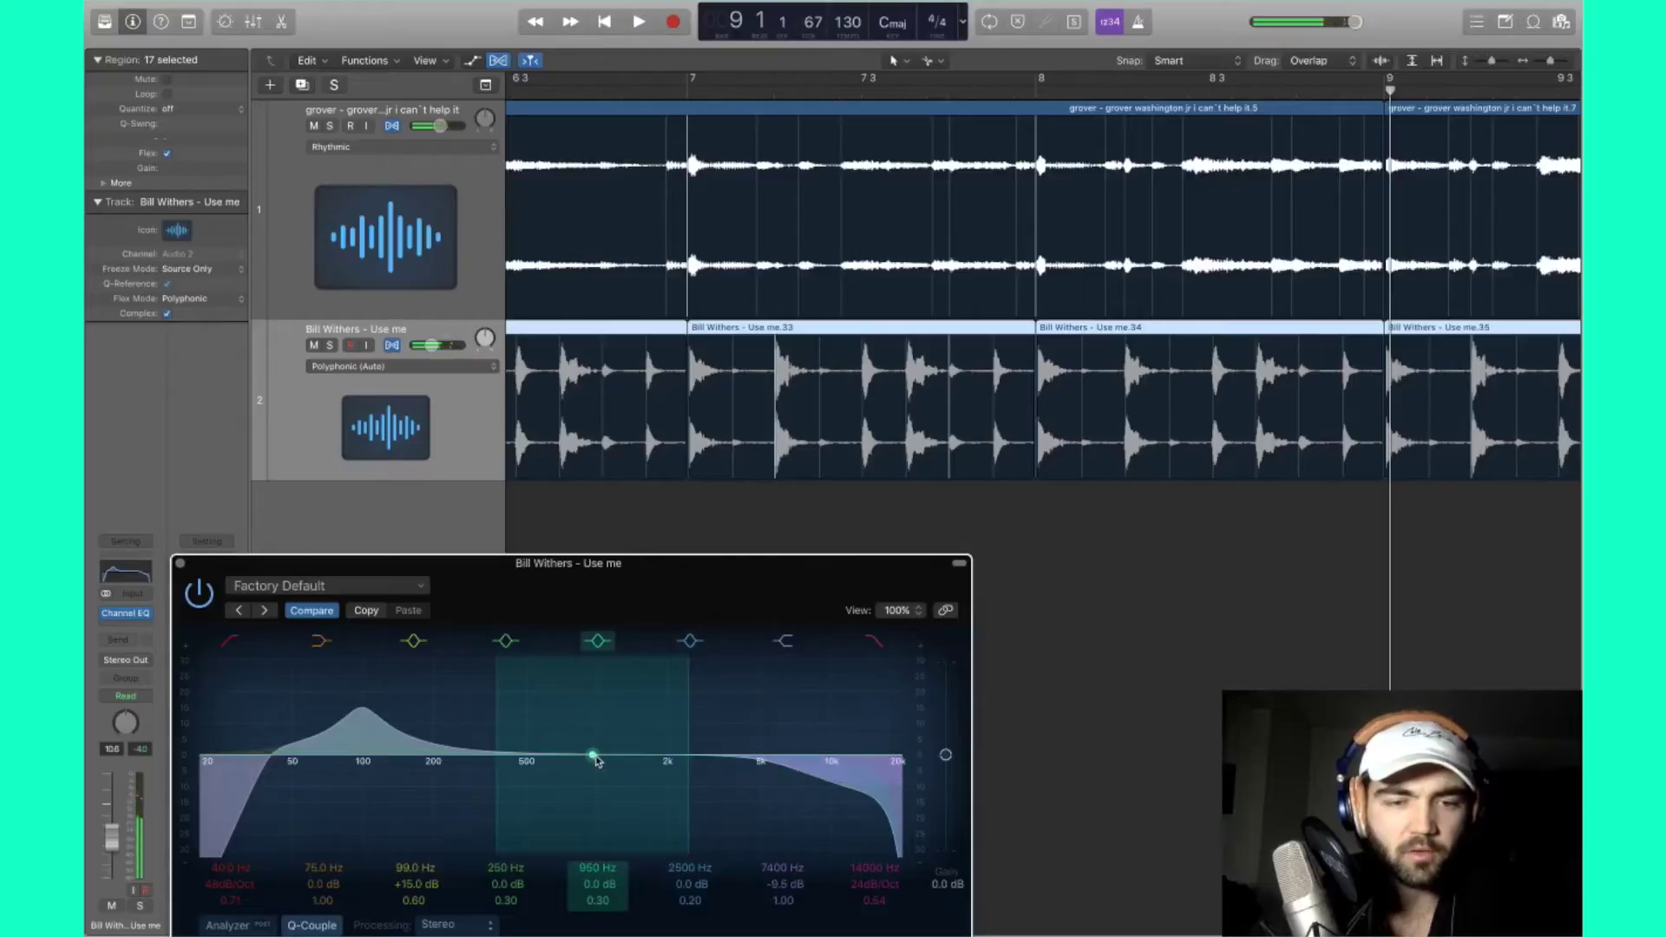
mouse_move(685, 717)
mouse_down()
mouse_move(633, 721)
mouse_move(739, 700)
mouse_move(493, 730)
mouse_move(700, 699)
mouse_up()
key(space)
key(space)
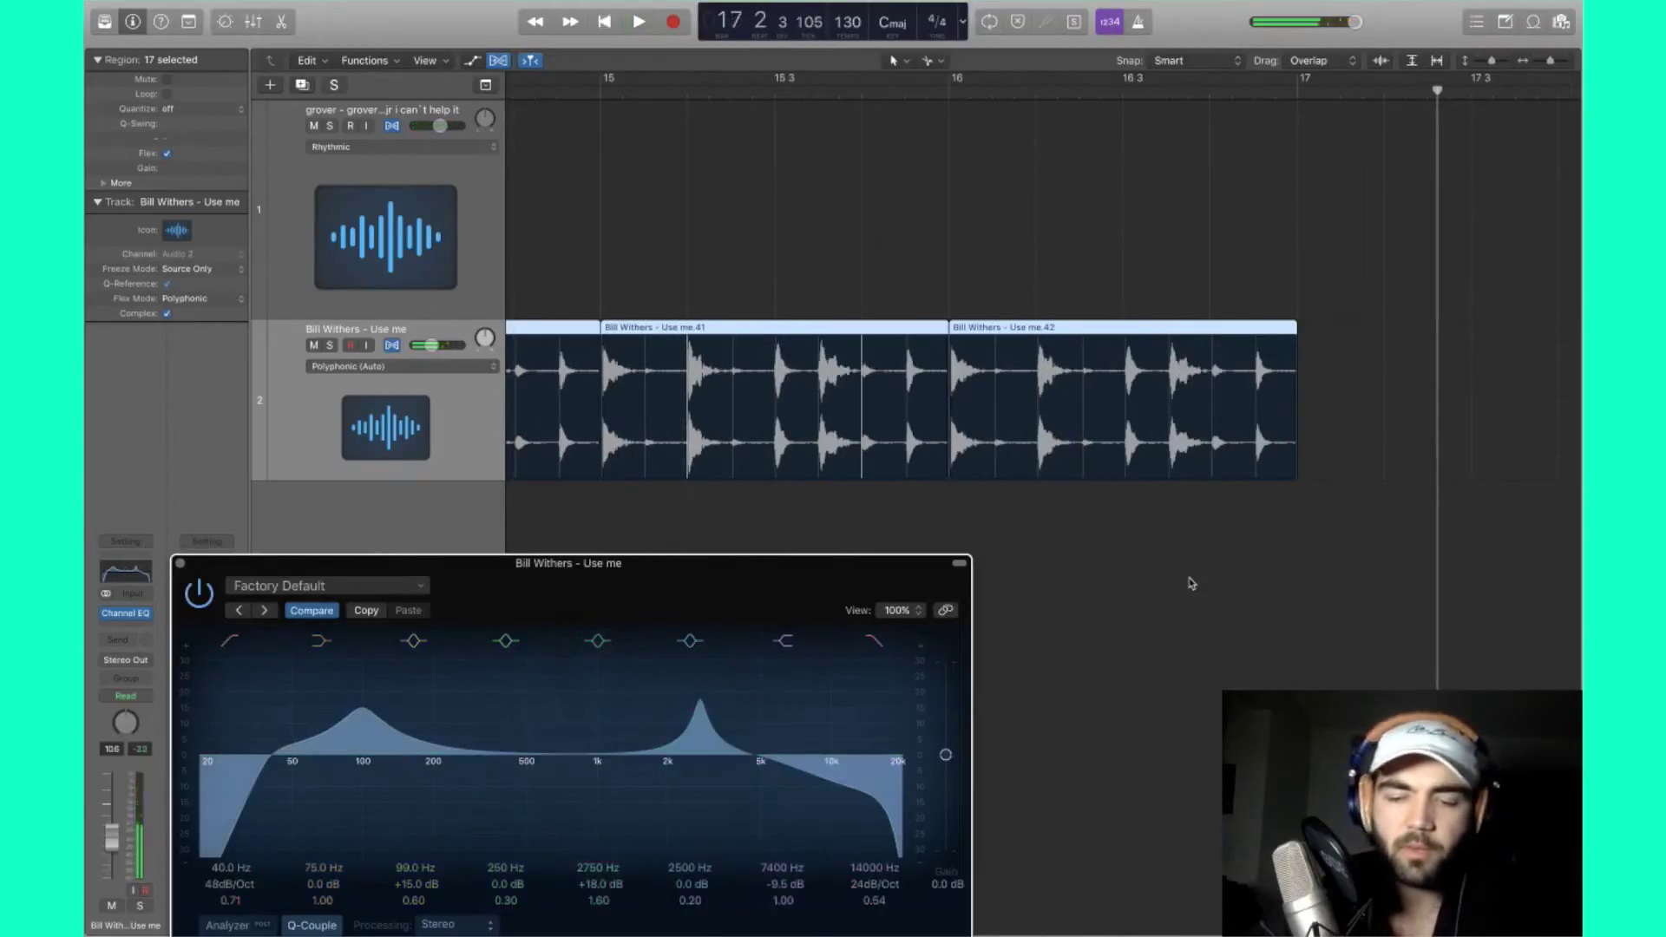
Step: Move the boosted band down to about 830 Hz, audition it, and close the Channel EQ
key(Return)
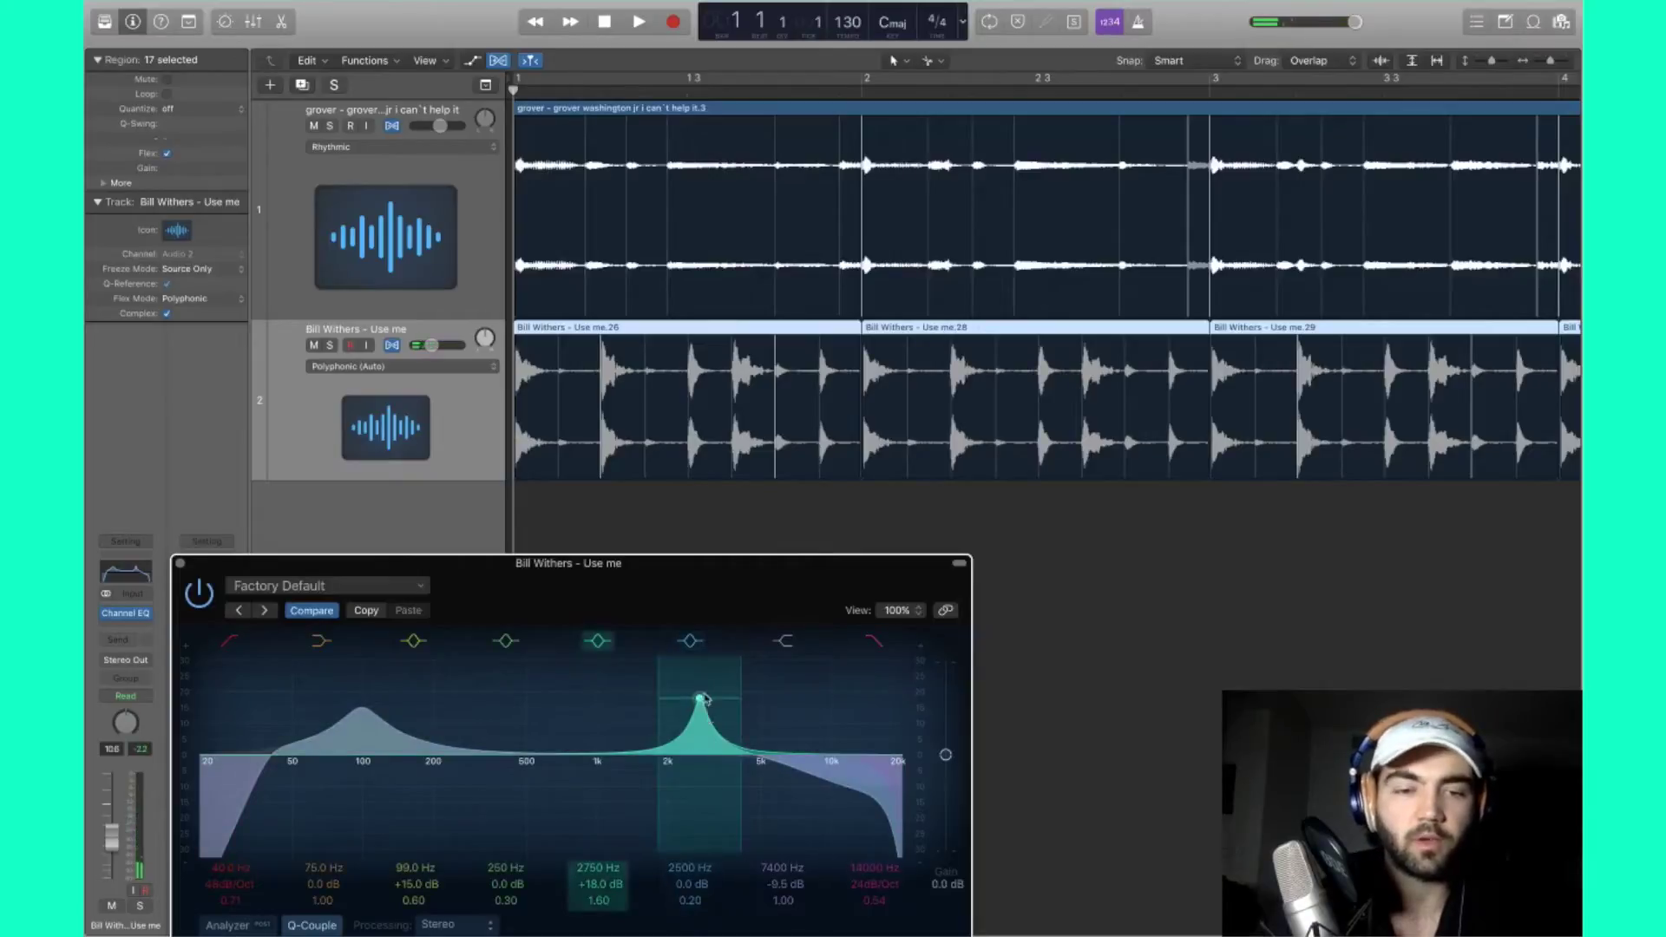
drag(697, 701, 681, 703)
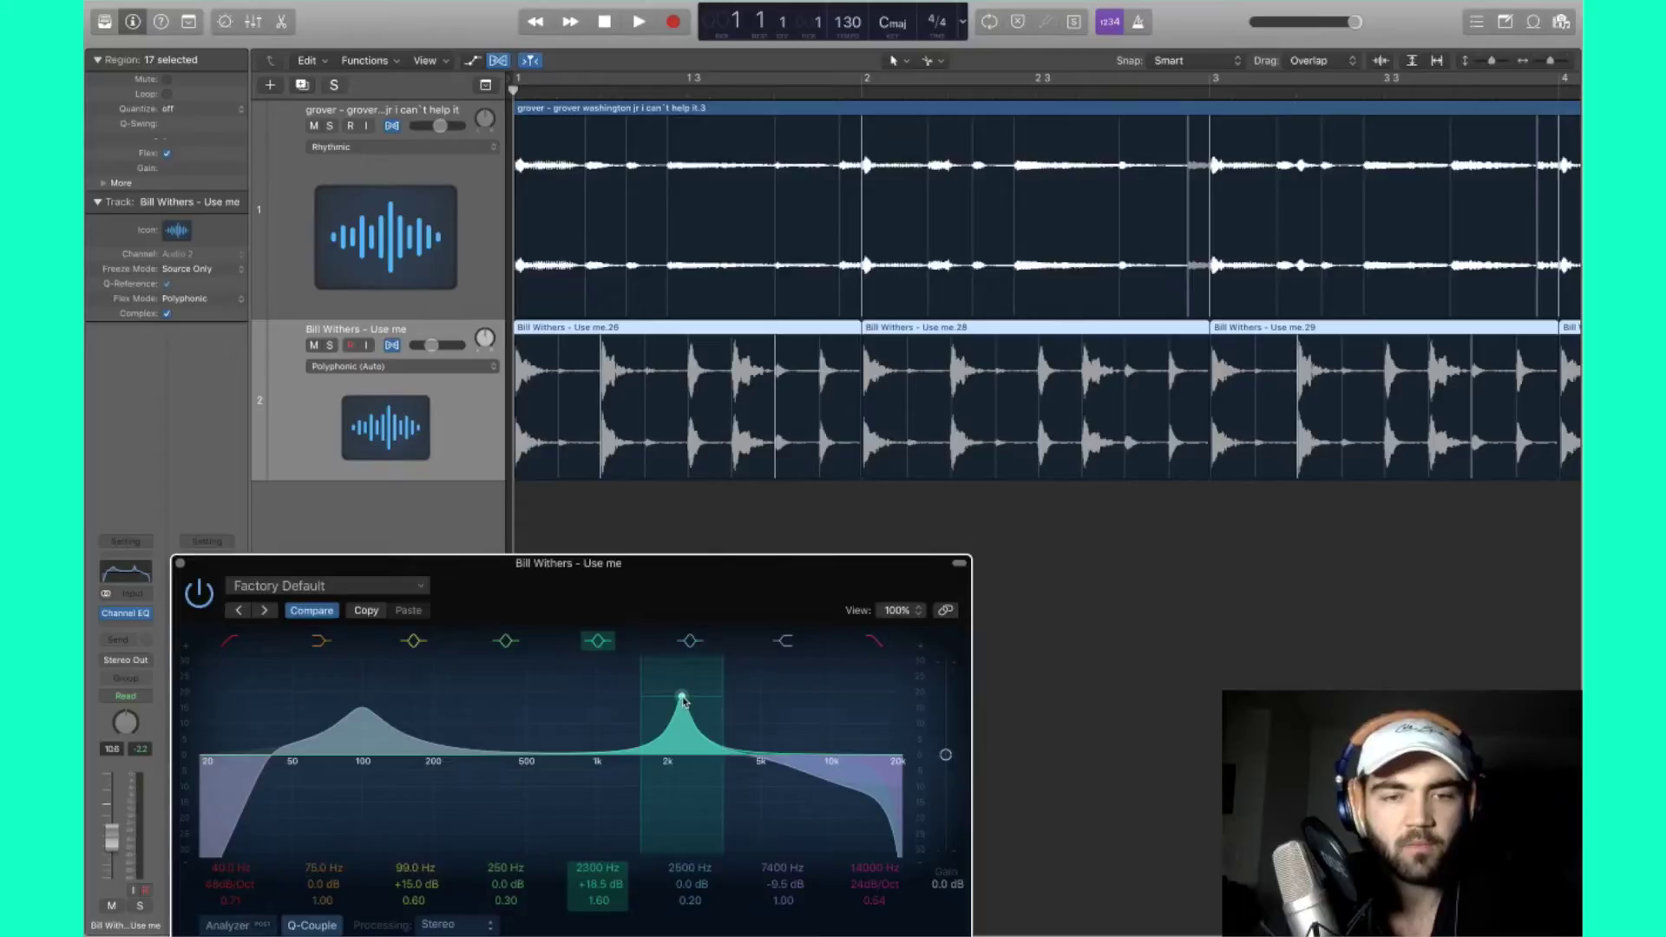
drag(683, 702, 403, 829)
key(space)
key(space)
key(super+w)
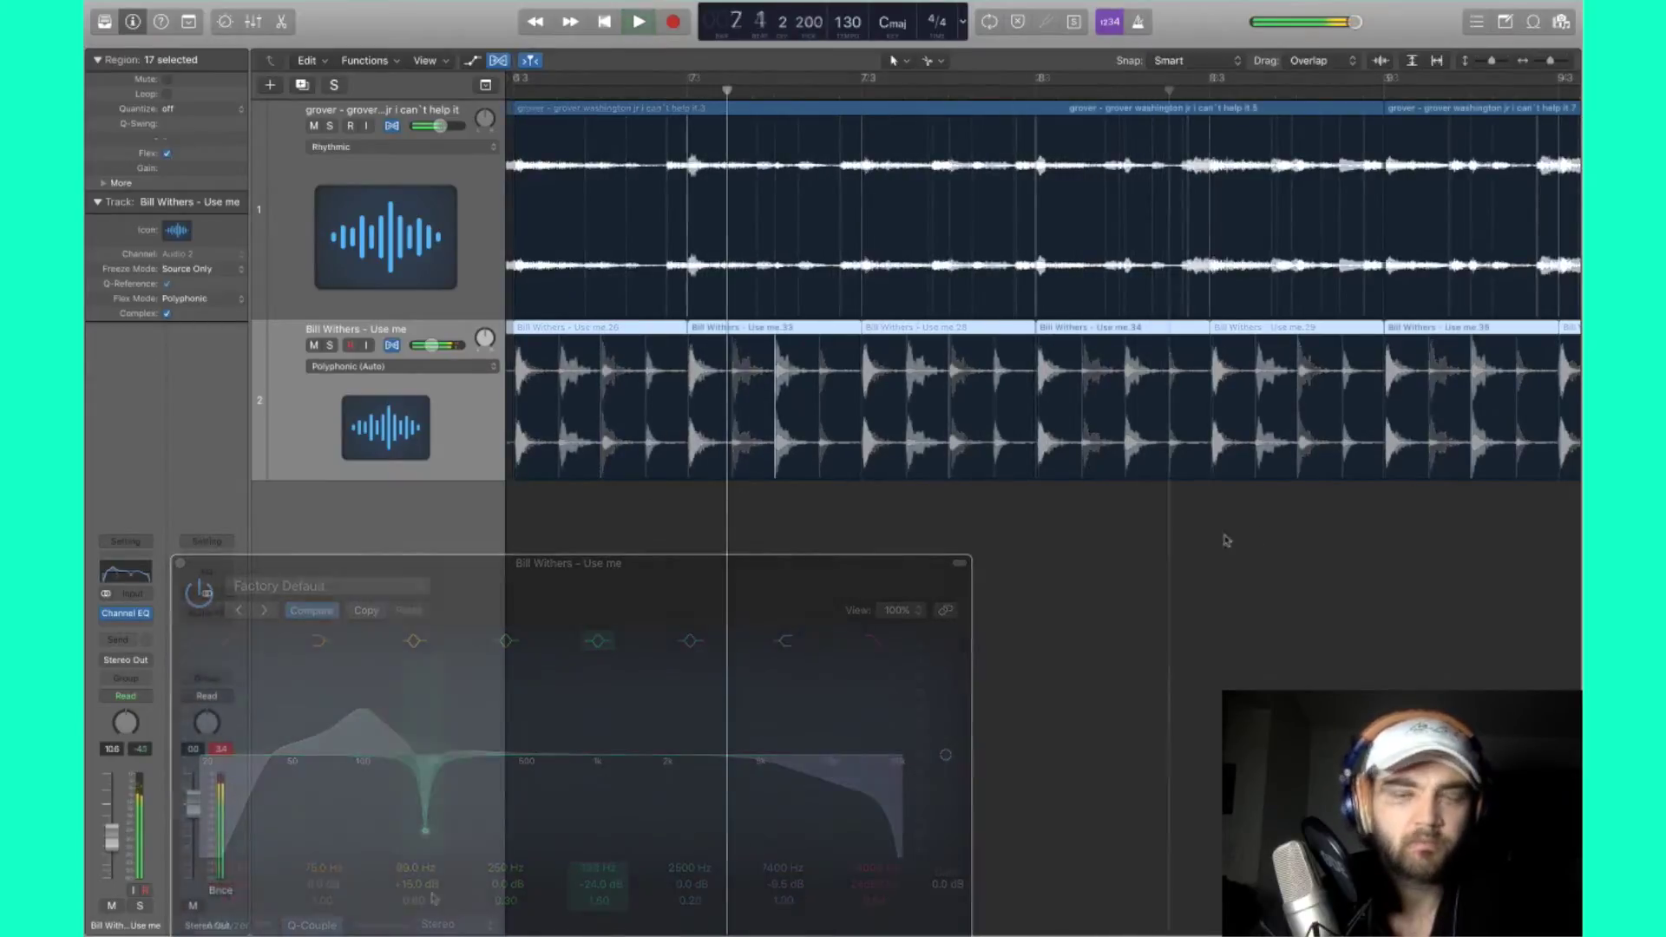
key(space)
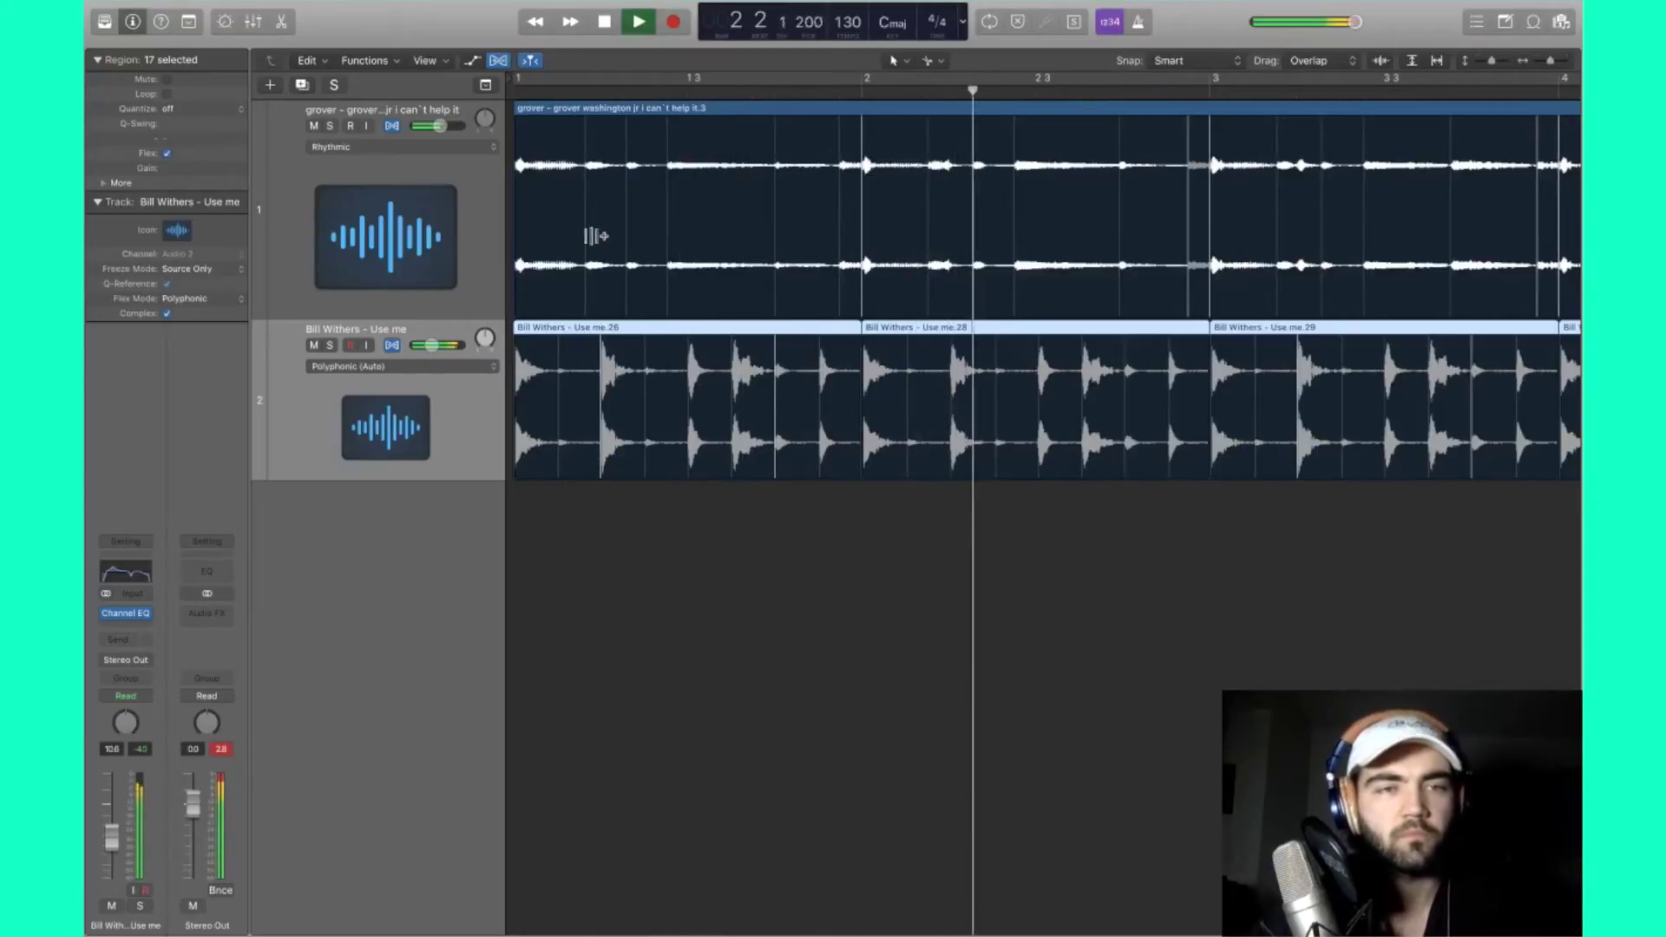
Step: Insert a Rotor Cabinet from the Modulation effects on the grover sample track
key(space)
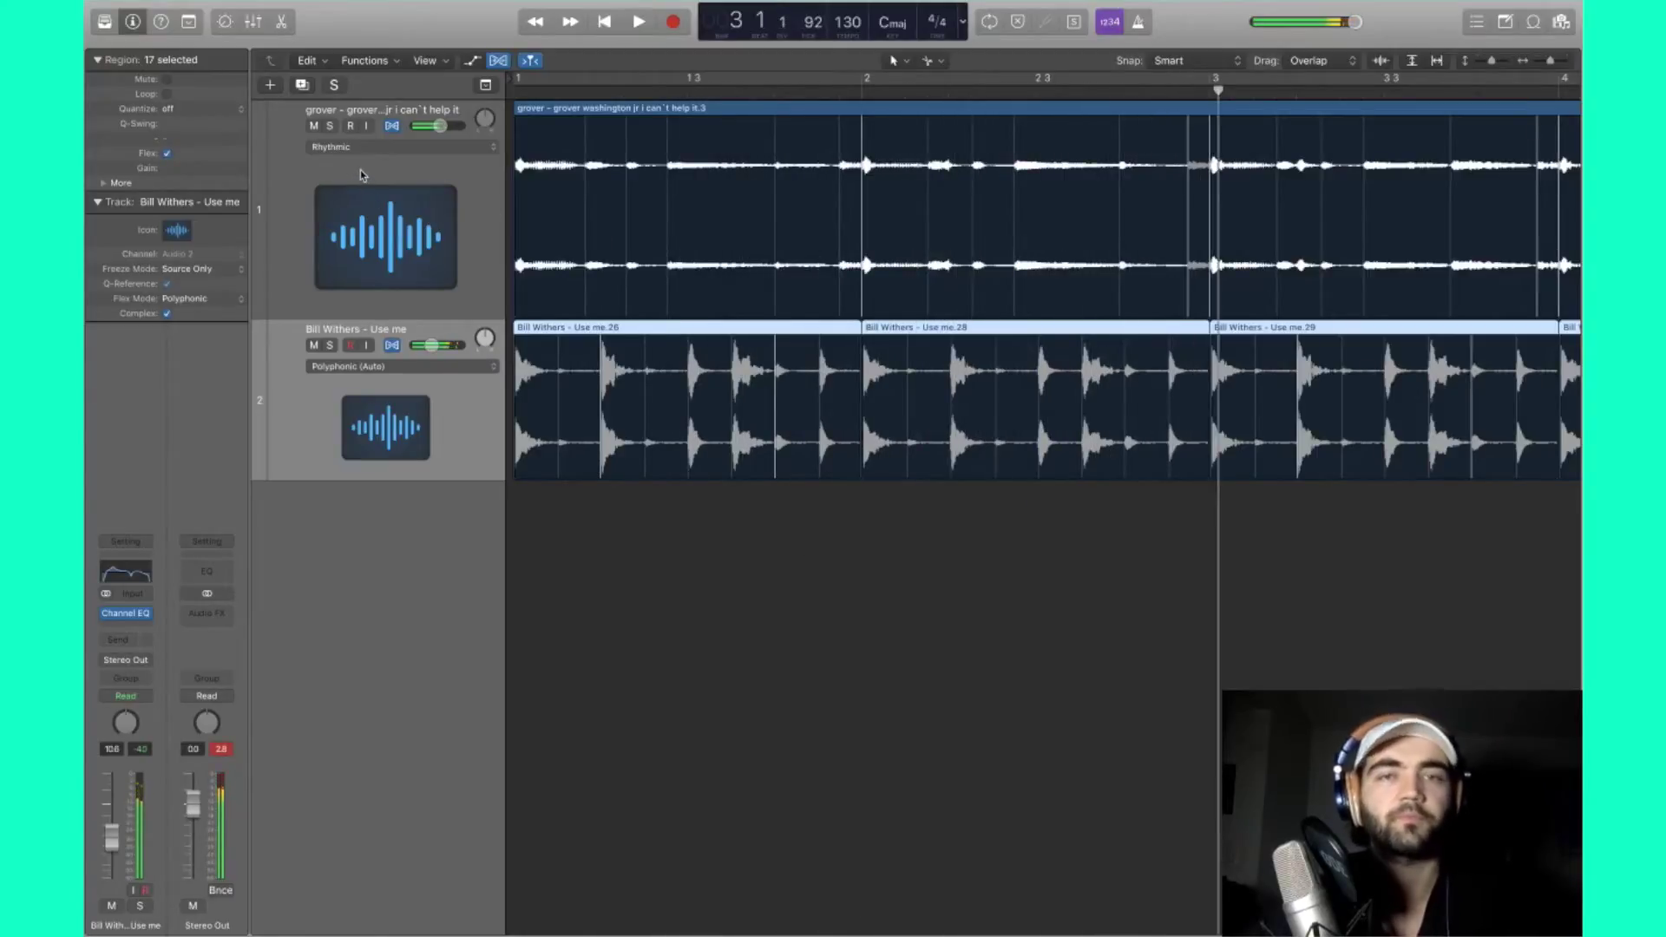
click(361, 169)
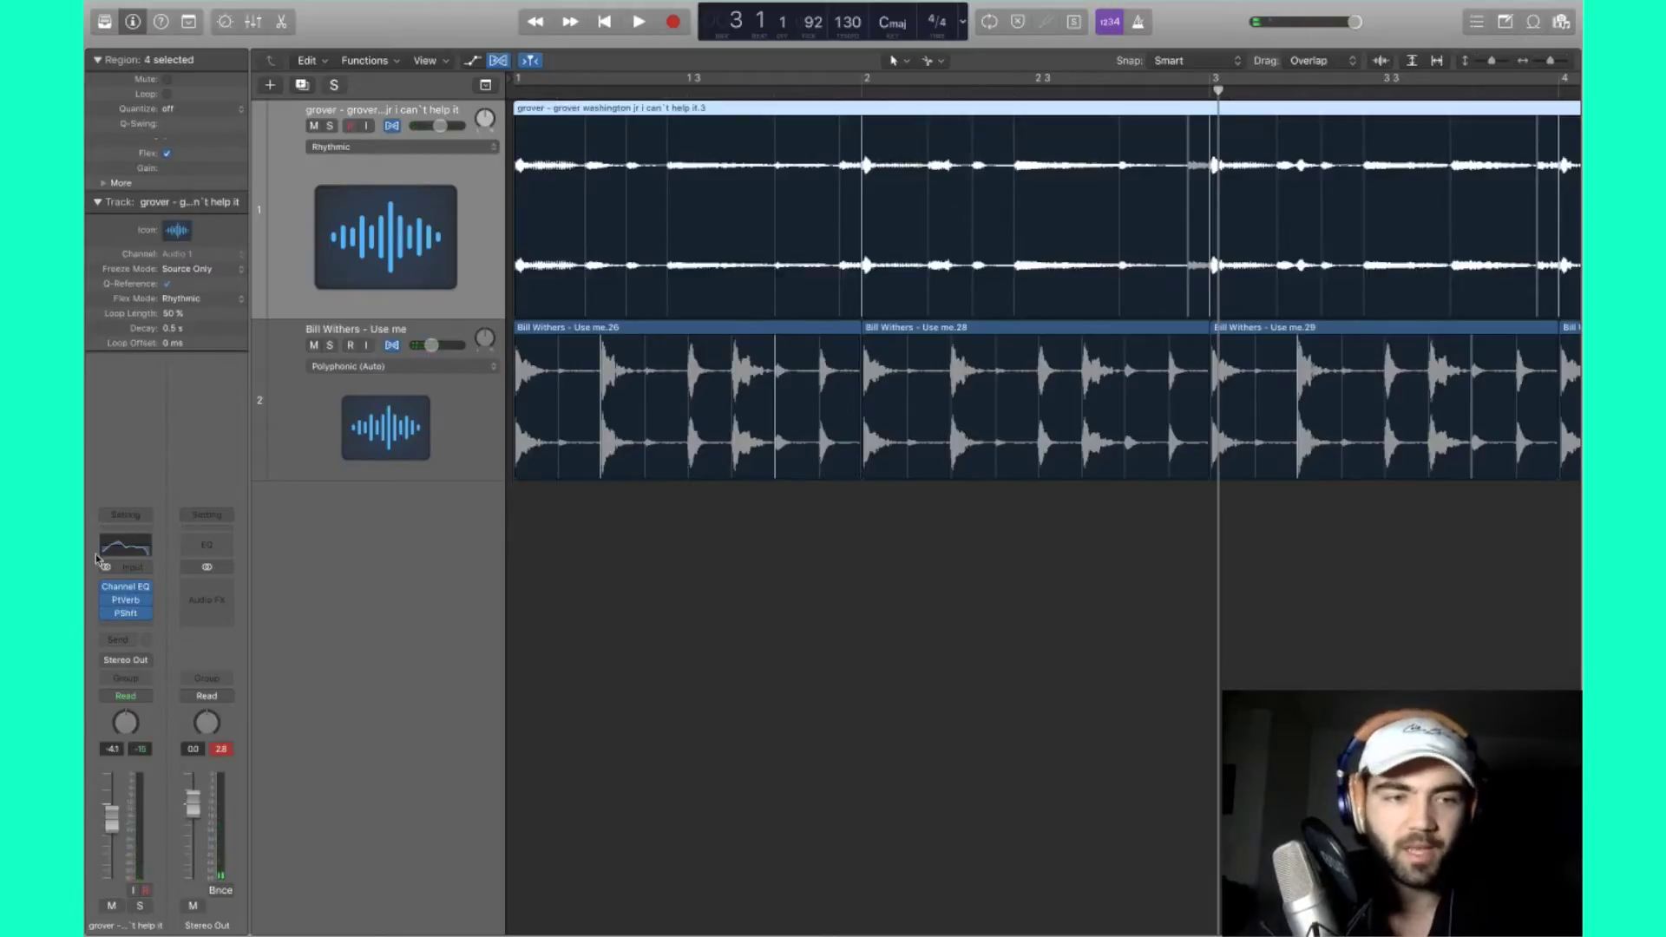
click(126, 634)
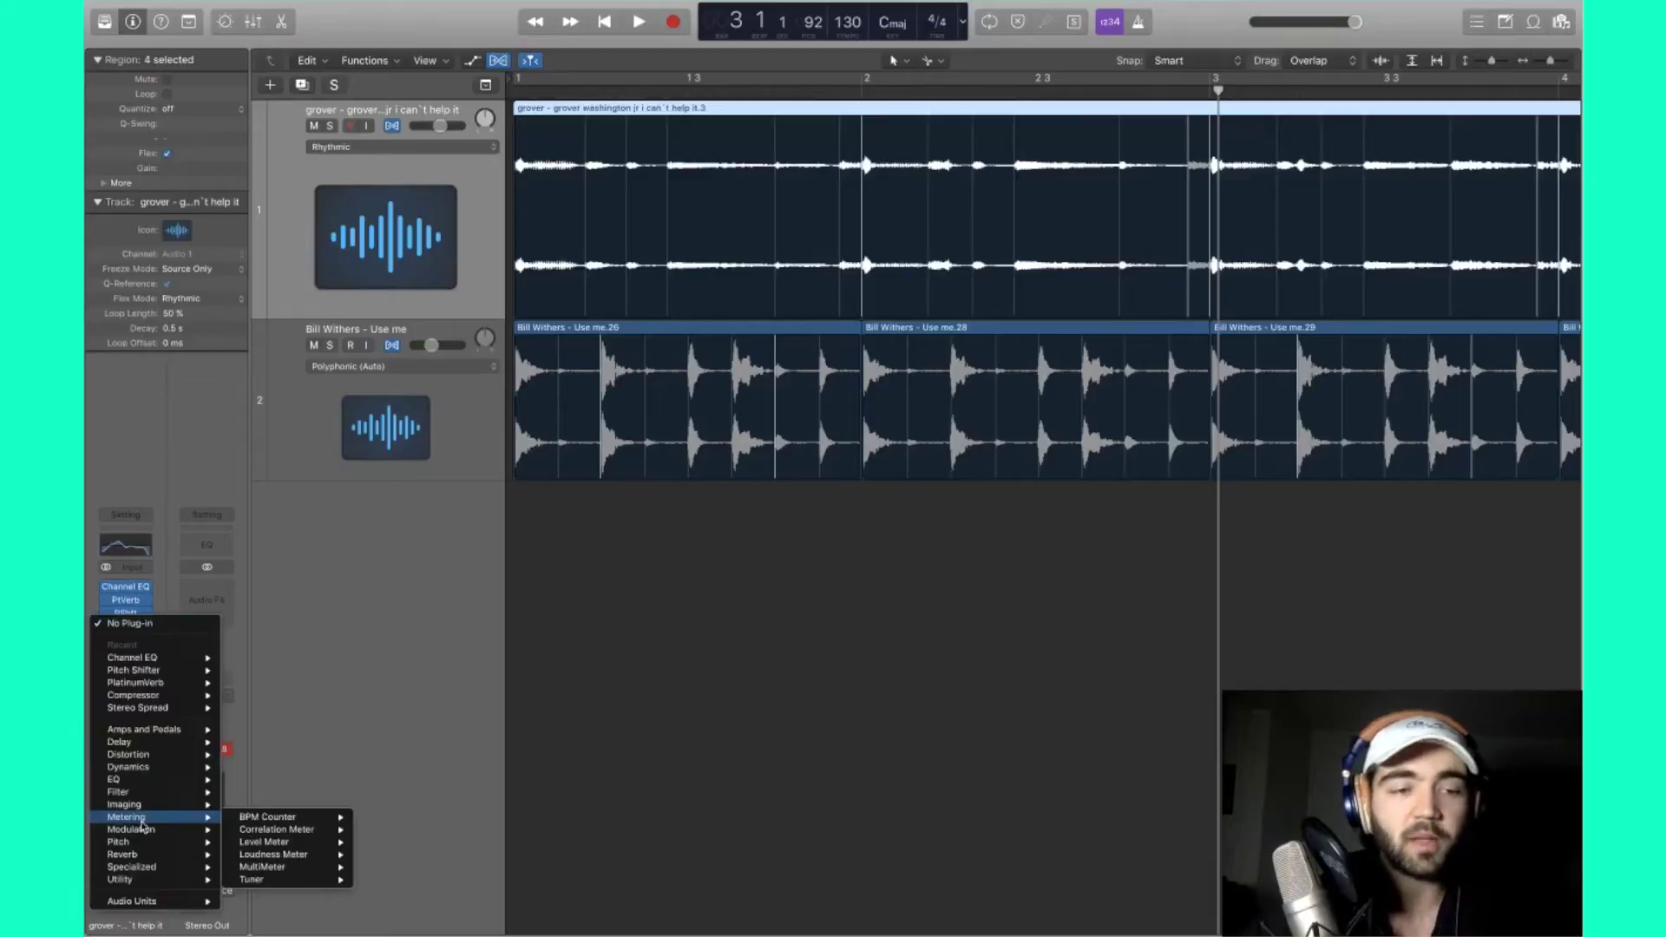
mouse_move(142, 832)
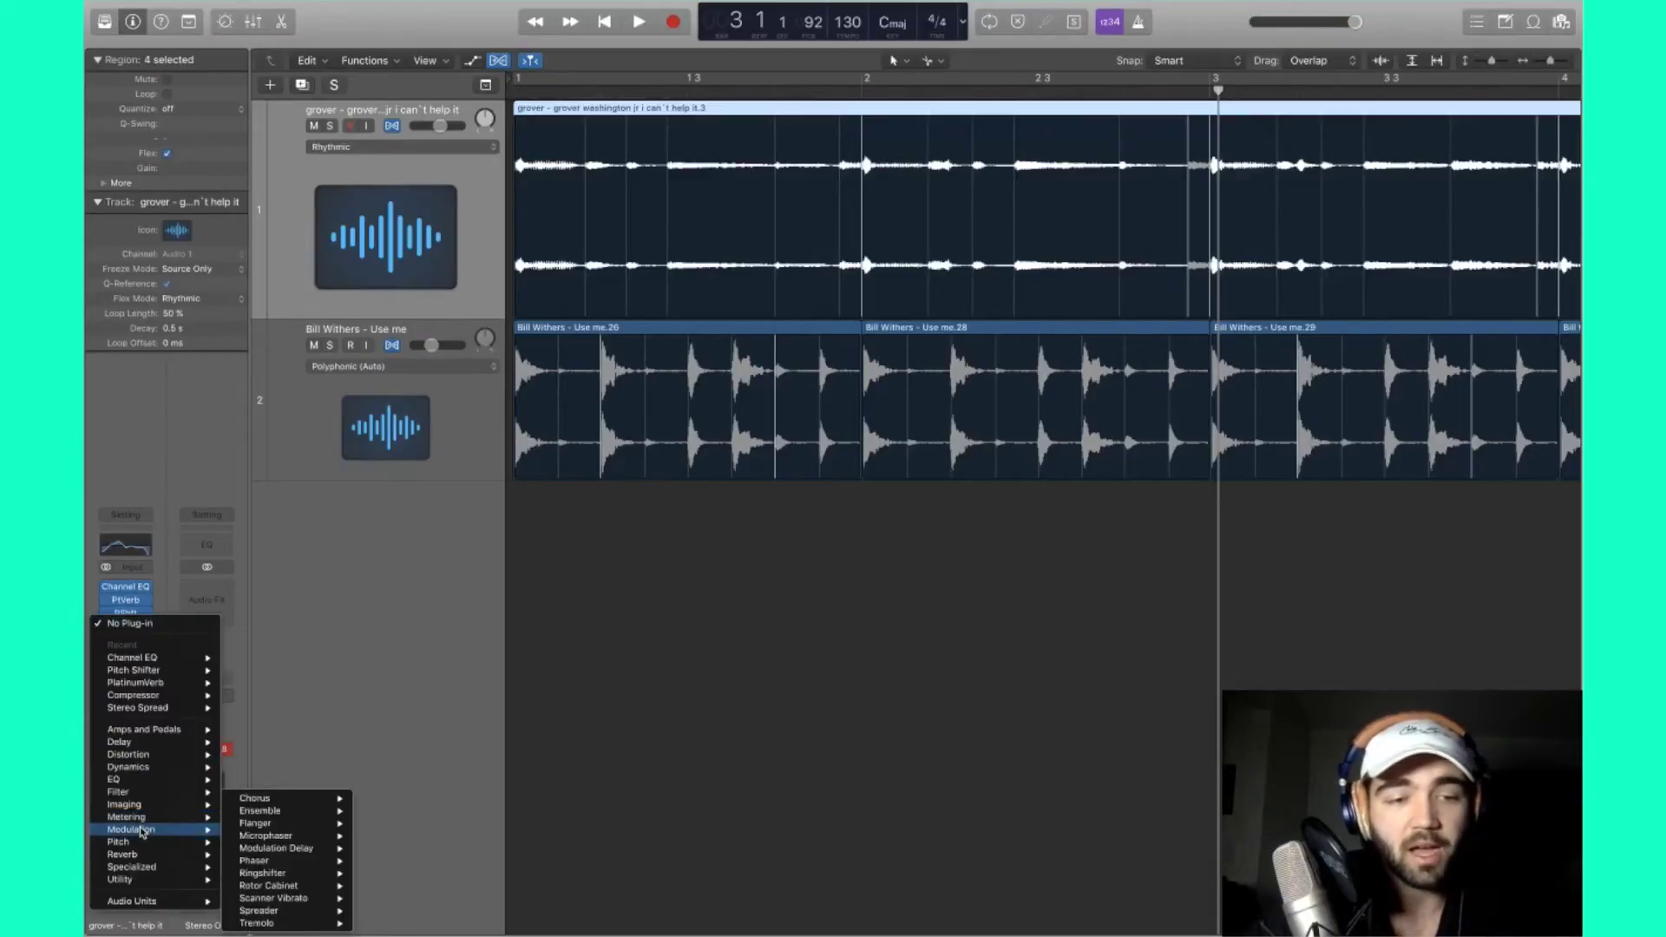
mouse_move(262, 886)
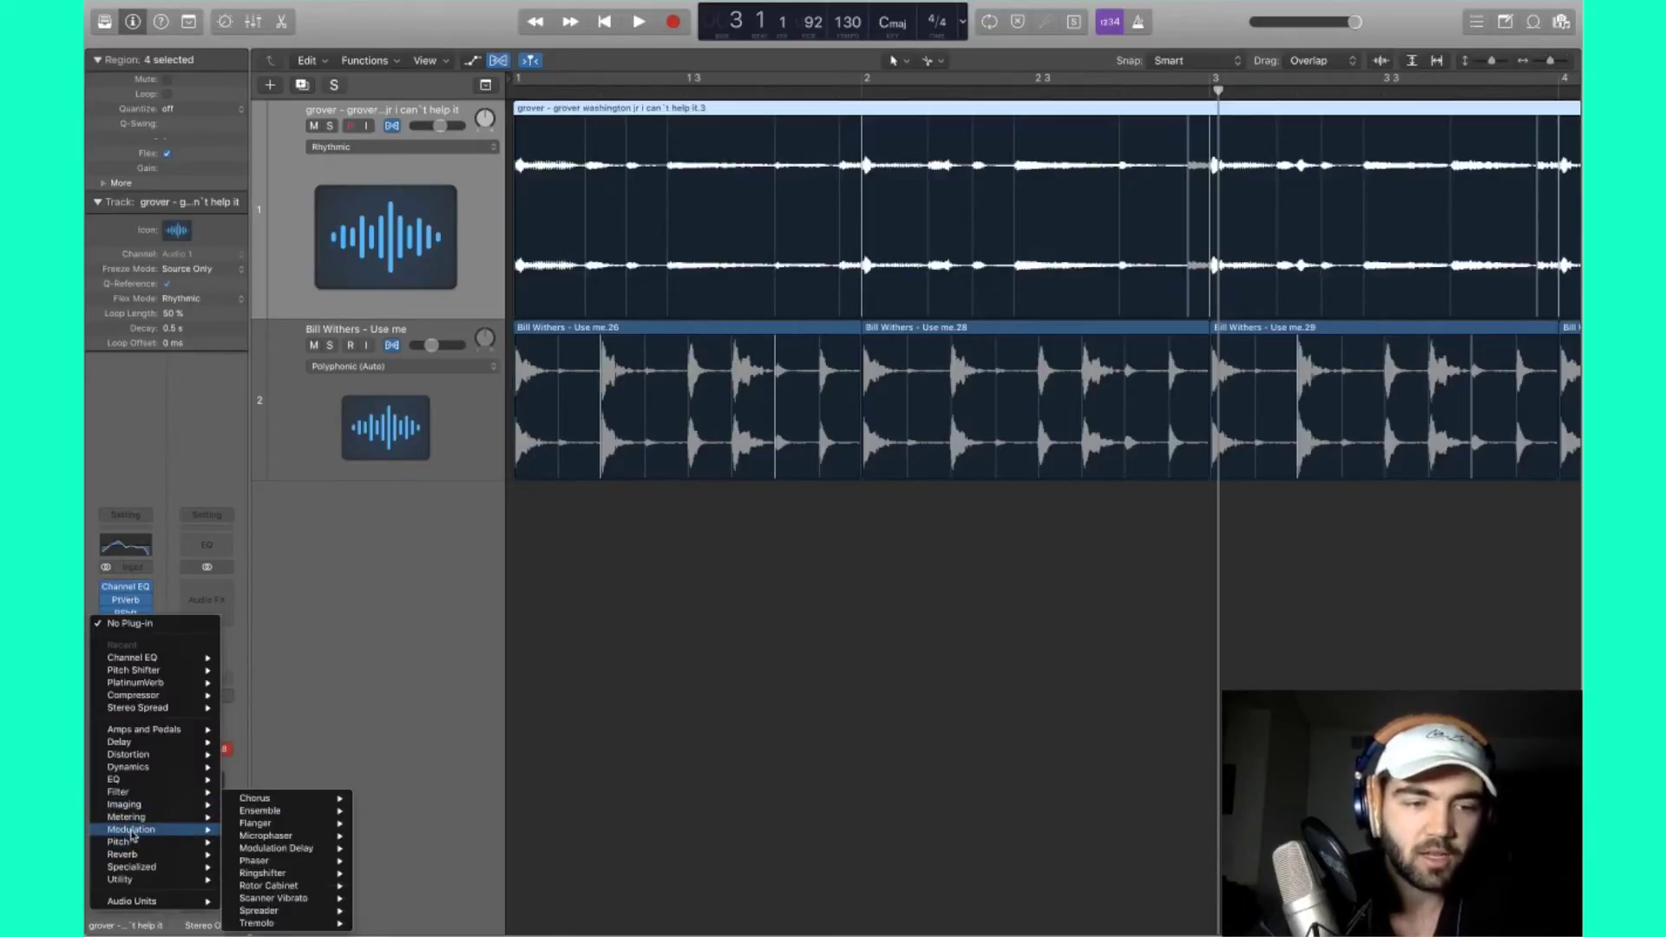
key(Escape)
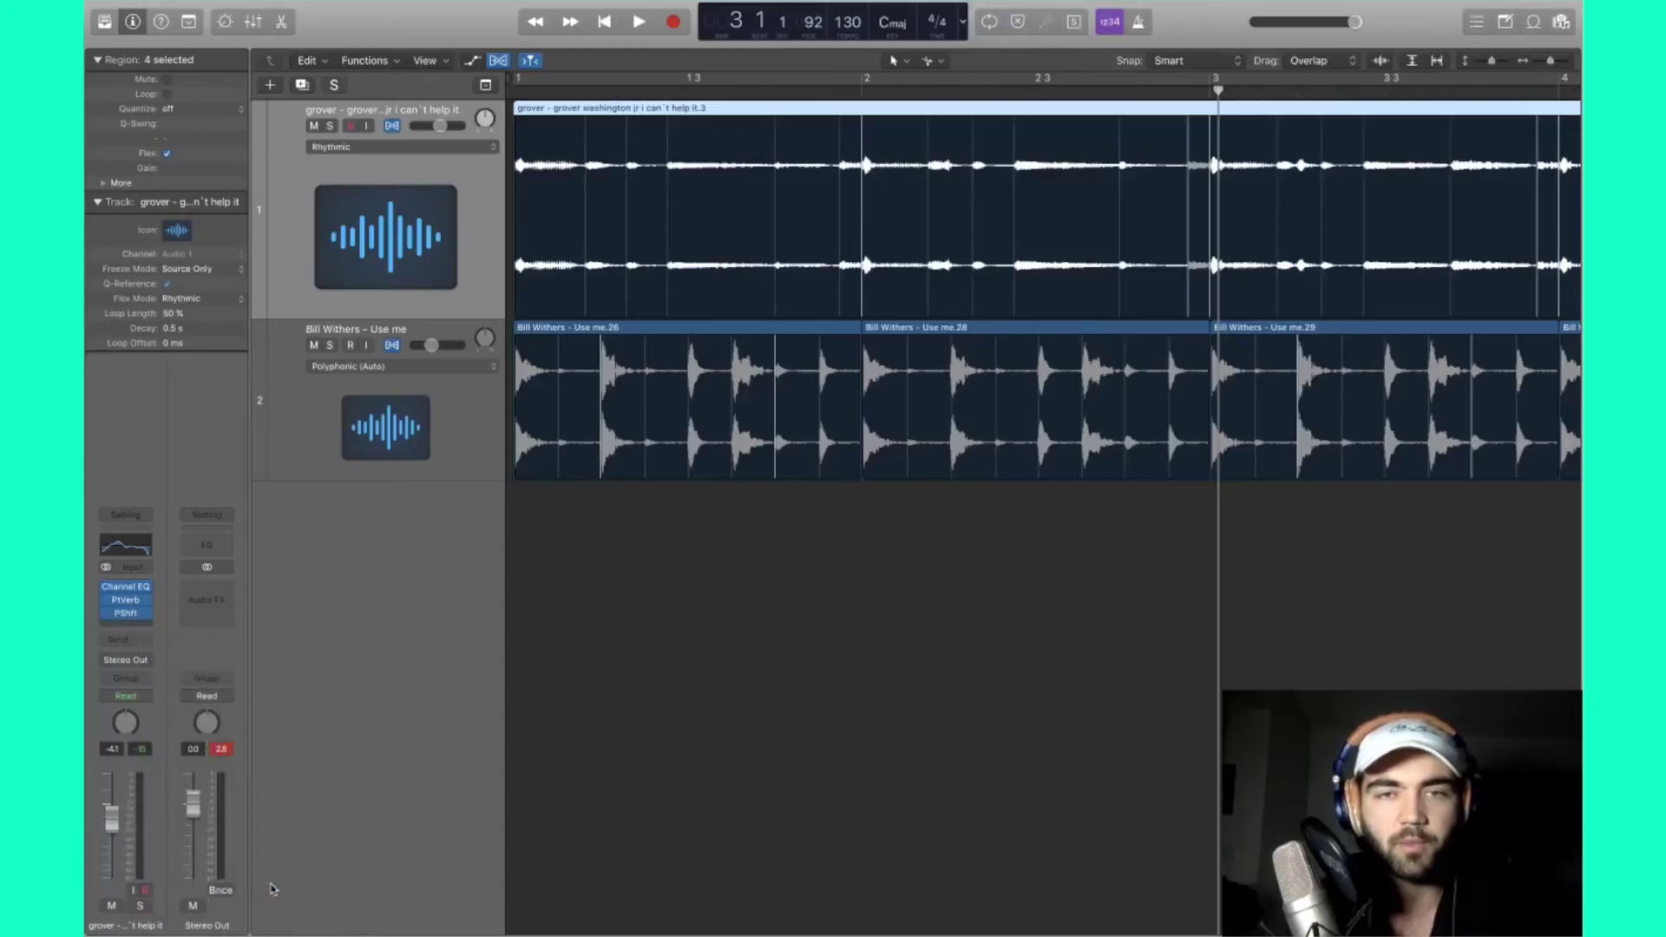
Step: Play from the start and step the Rotor Cabinet to the Drums Motion preset
drag(427, 84, 428, 420)
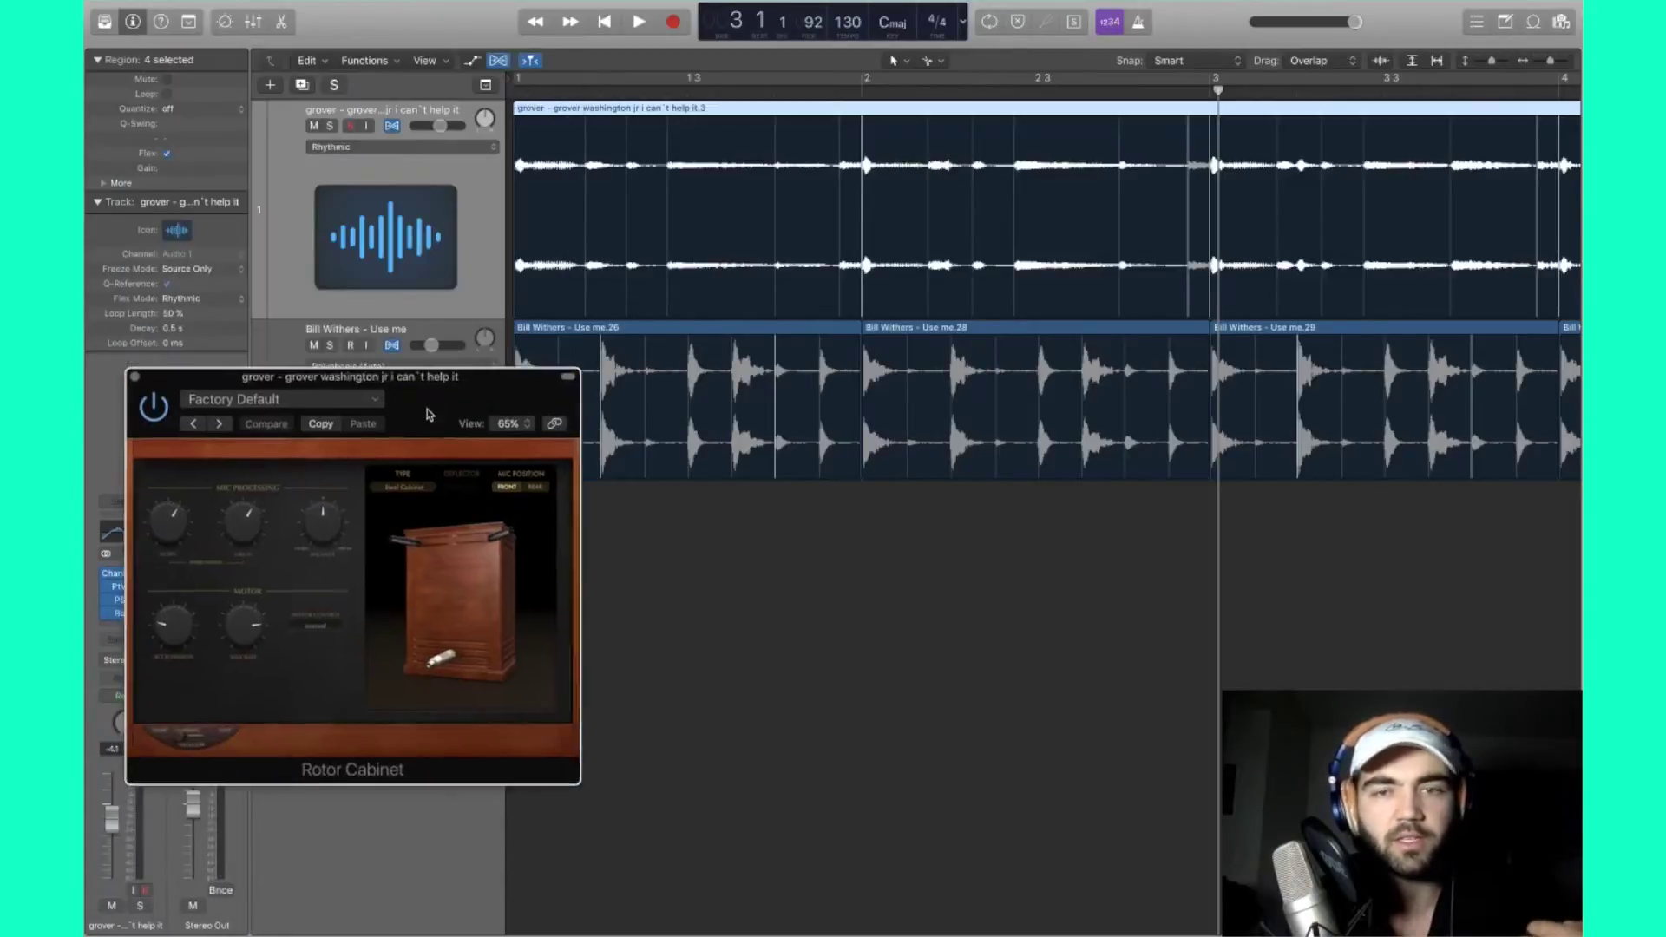
key(Return)
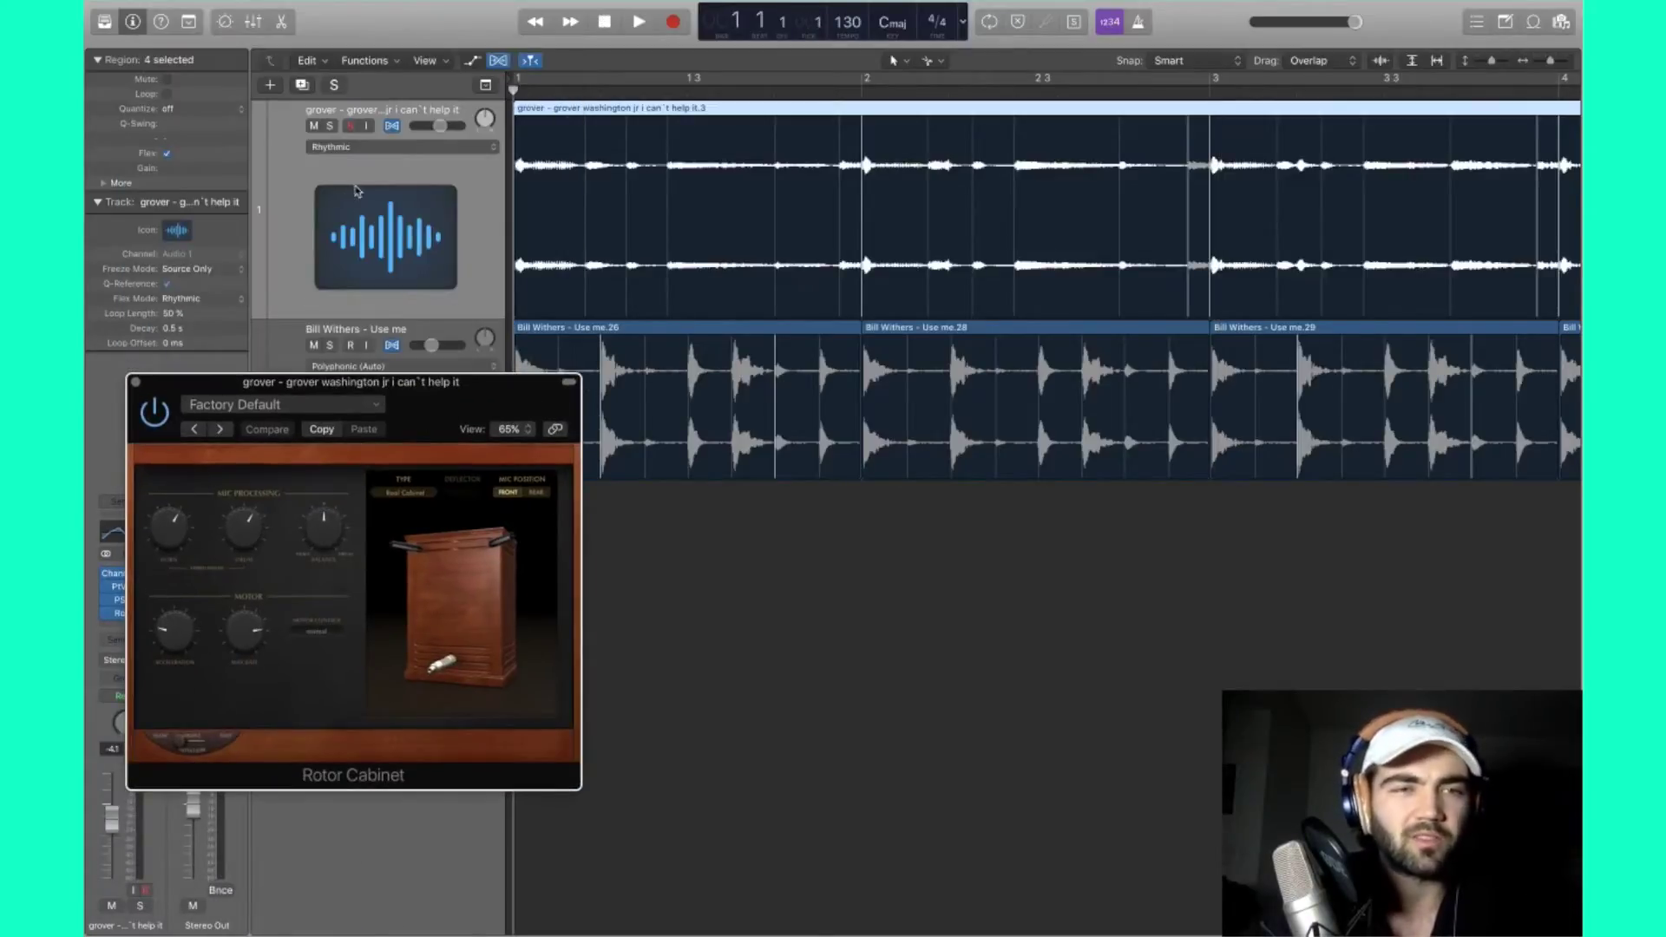
key(space)
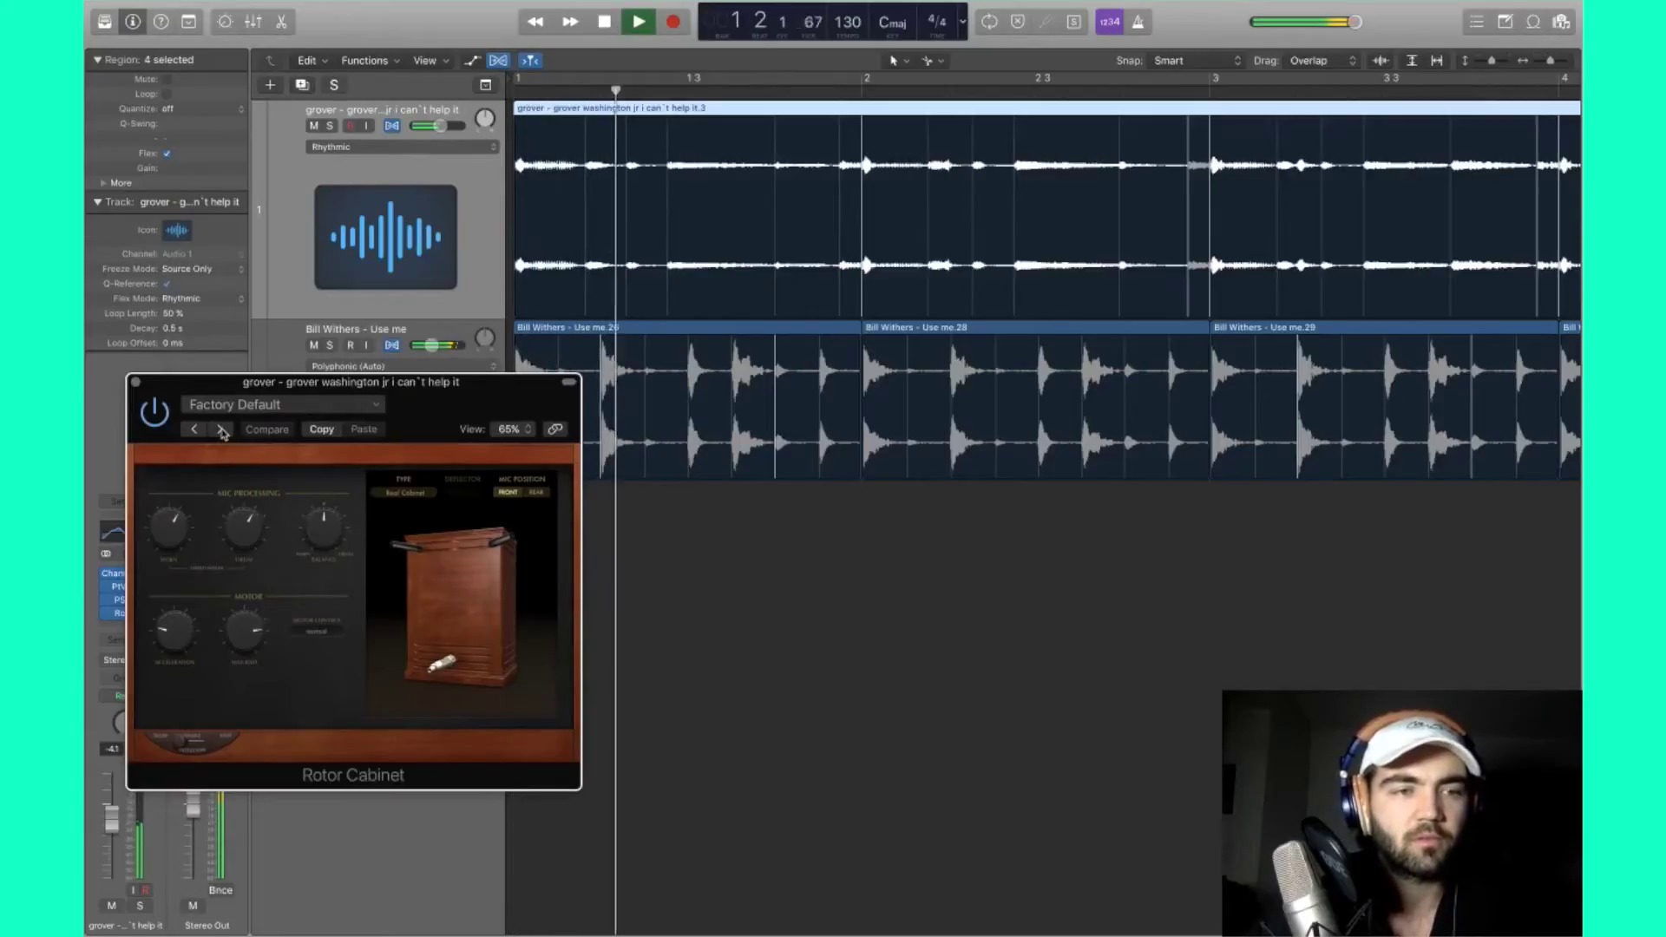
click(221, 429)
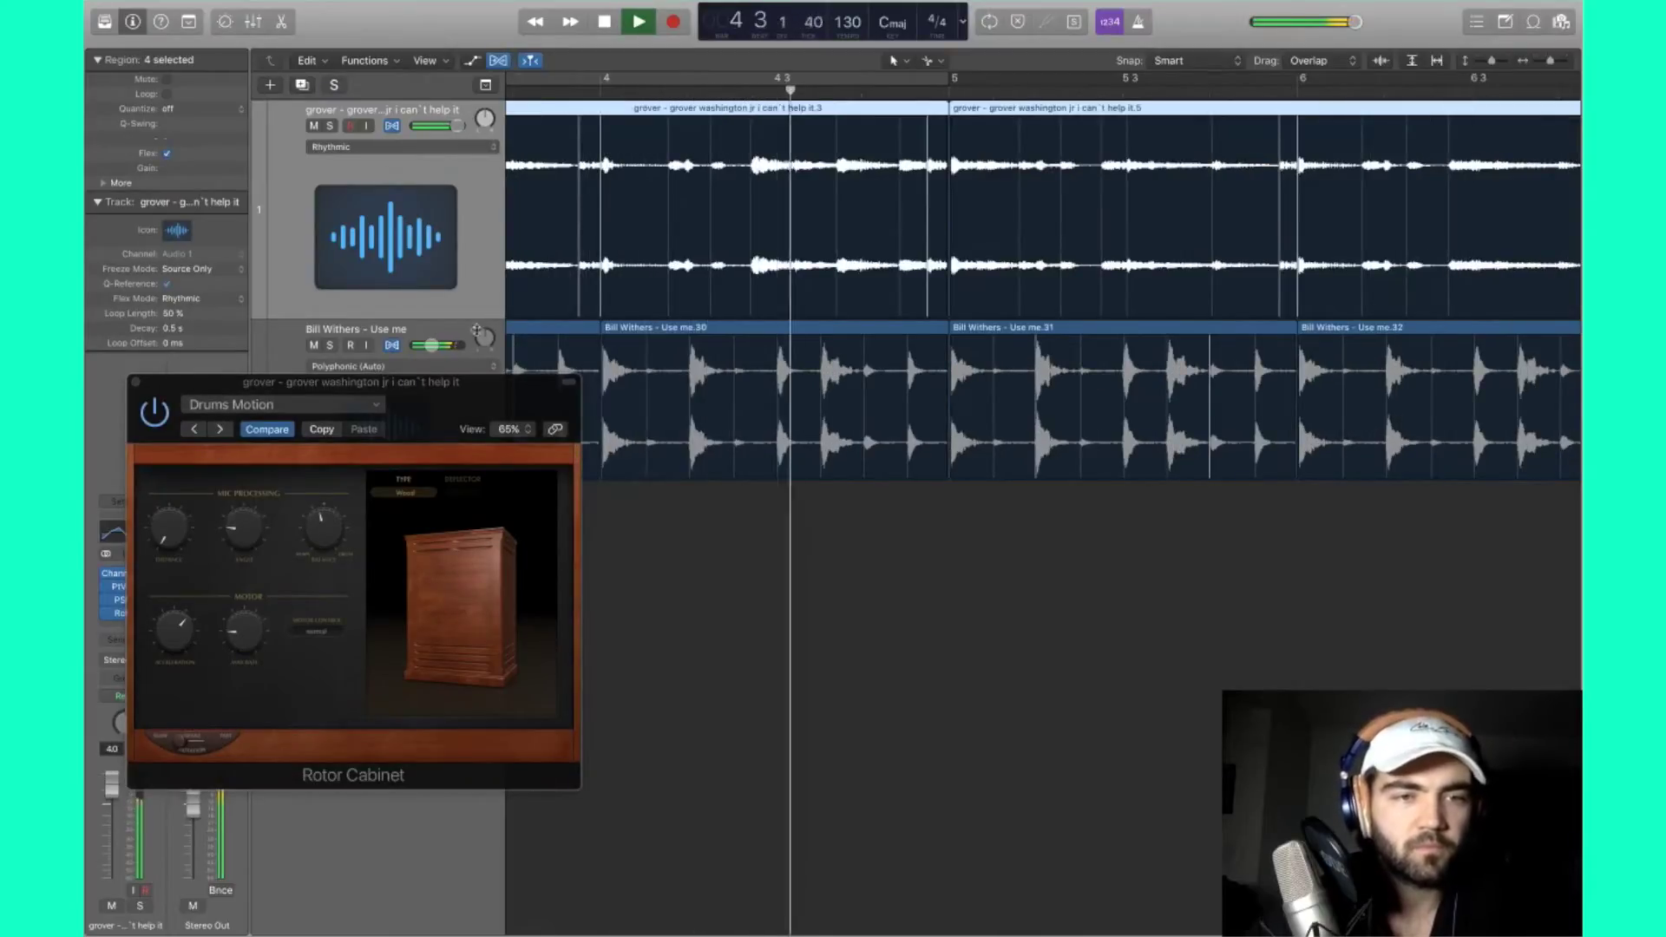
mouse_move(430, 346)
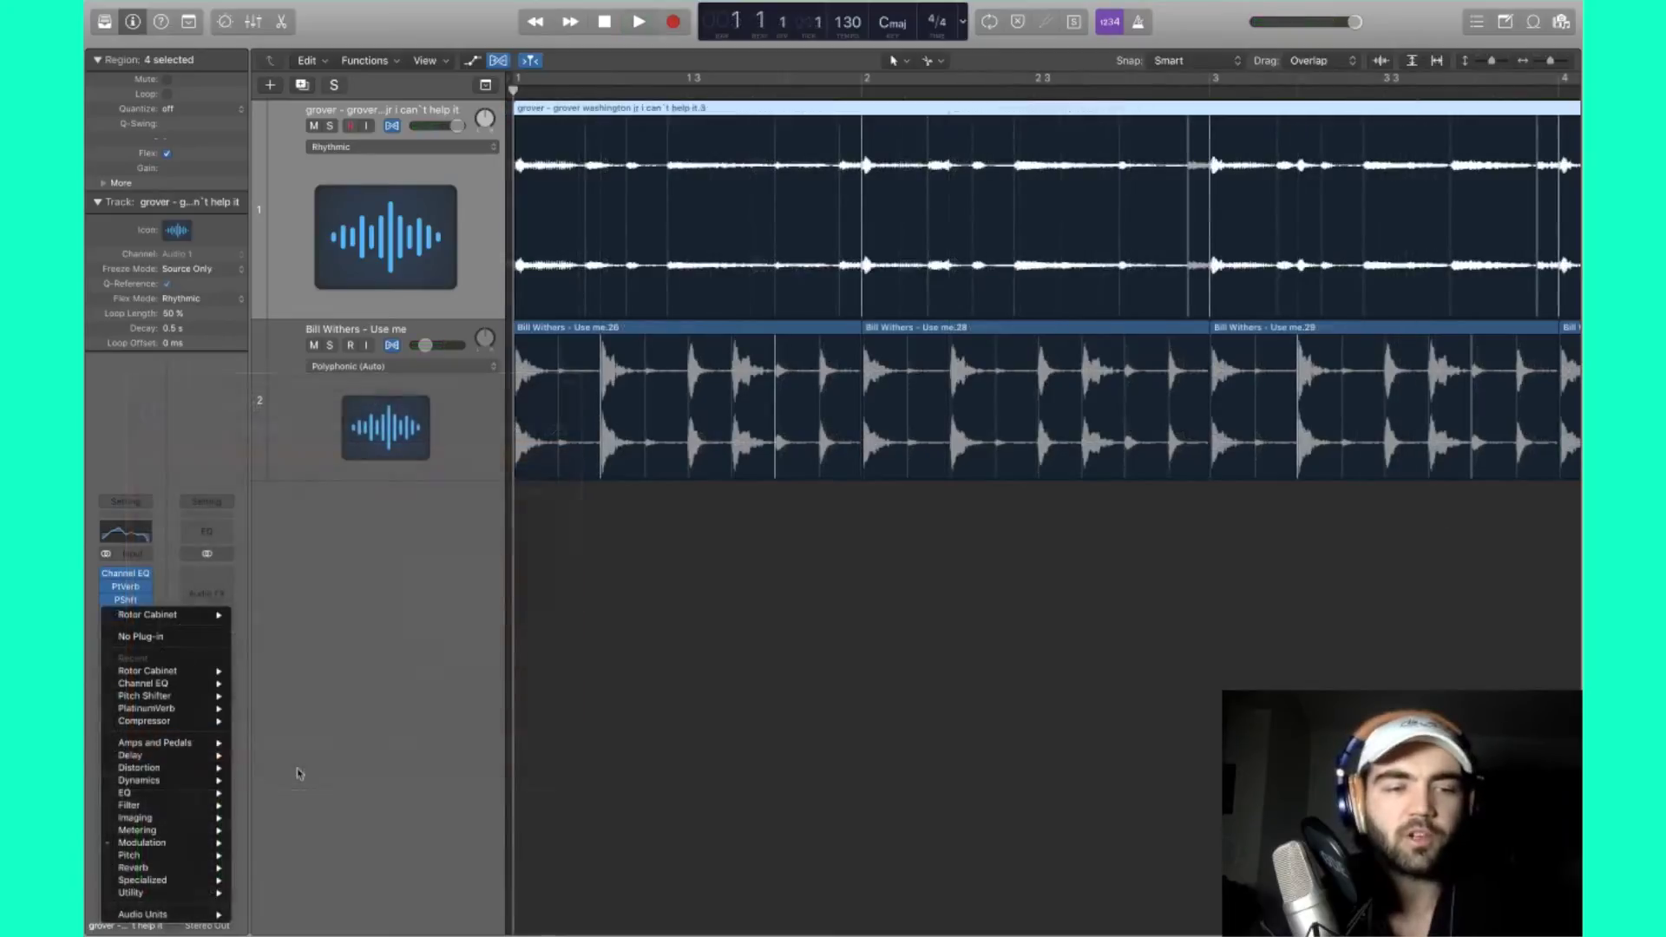
Step: Replace the Rotor Cabinet with a Fuzz-Wah set to the Bass Automatic 01 preset
mouse_move(173, 813)
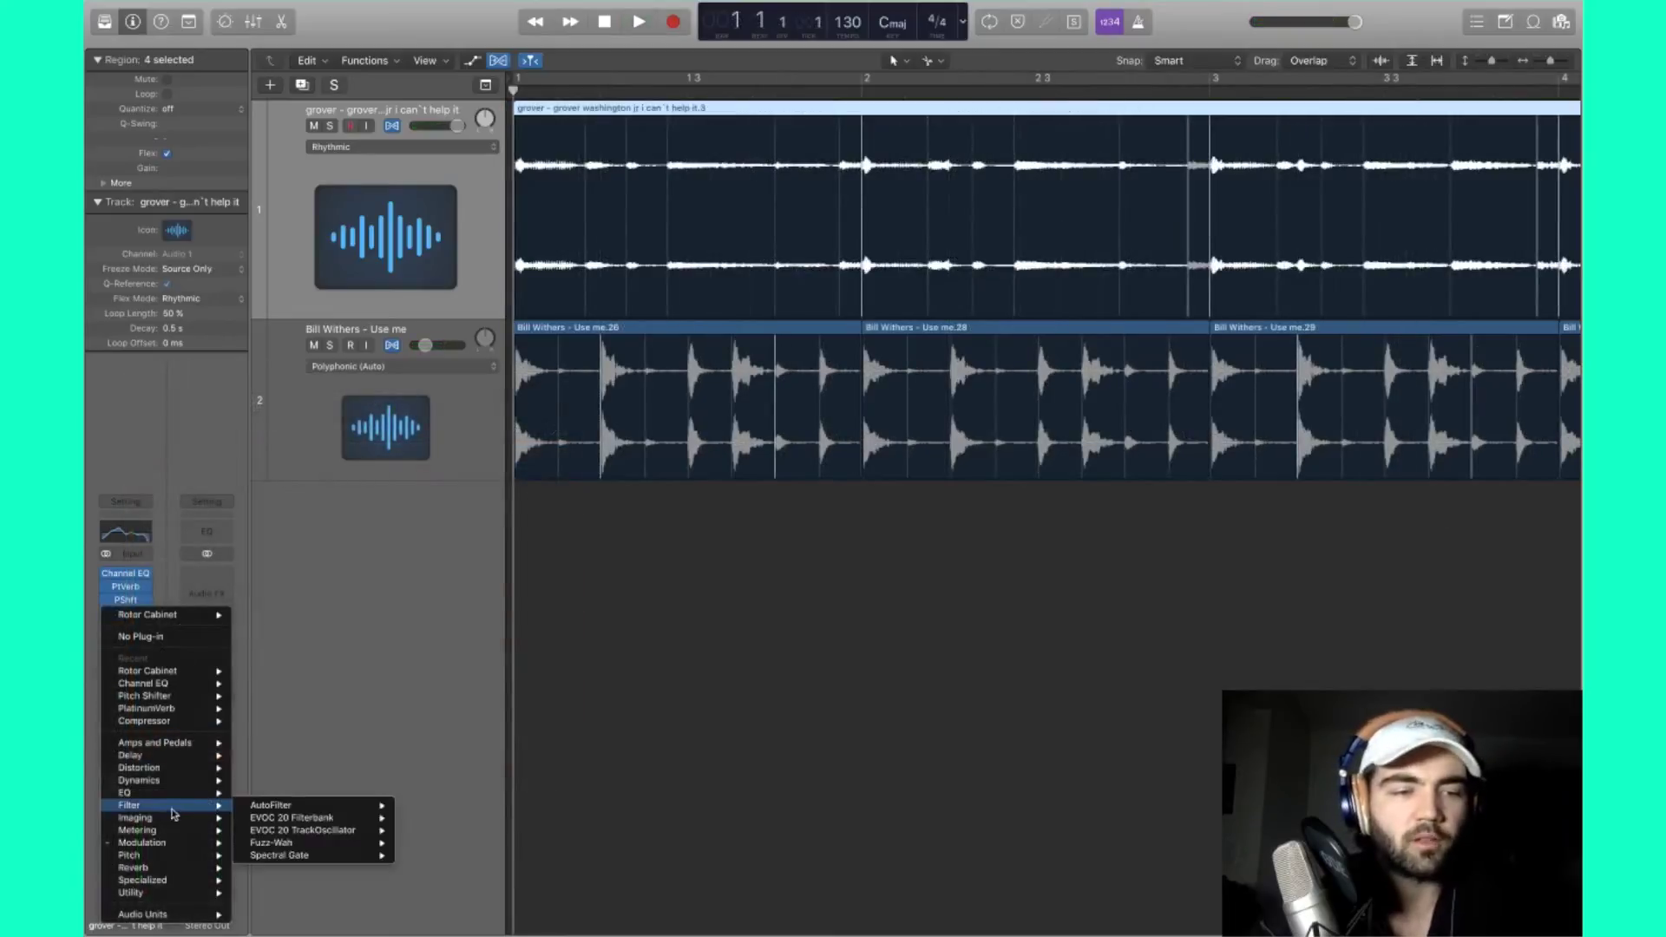
click(273, 847)
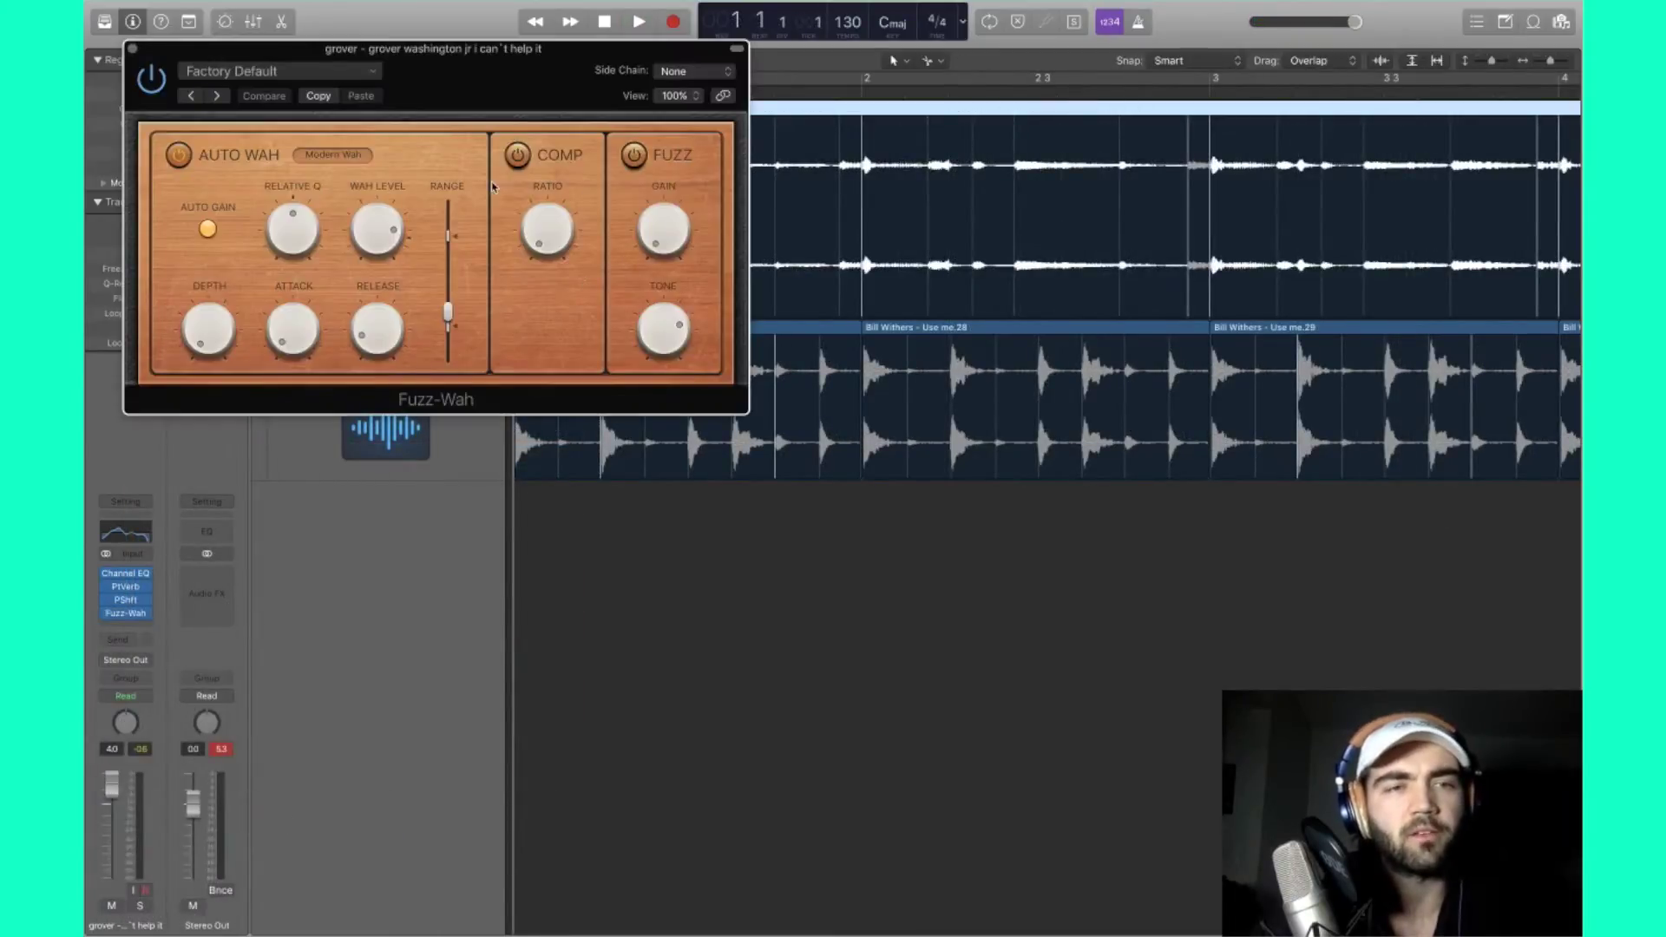
drag(504, 58, 669, 410)
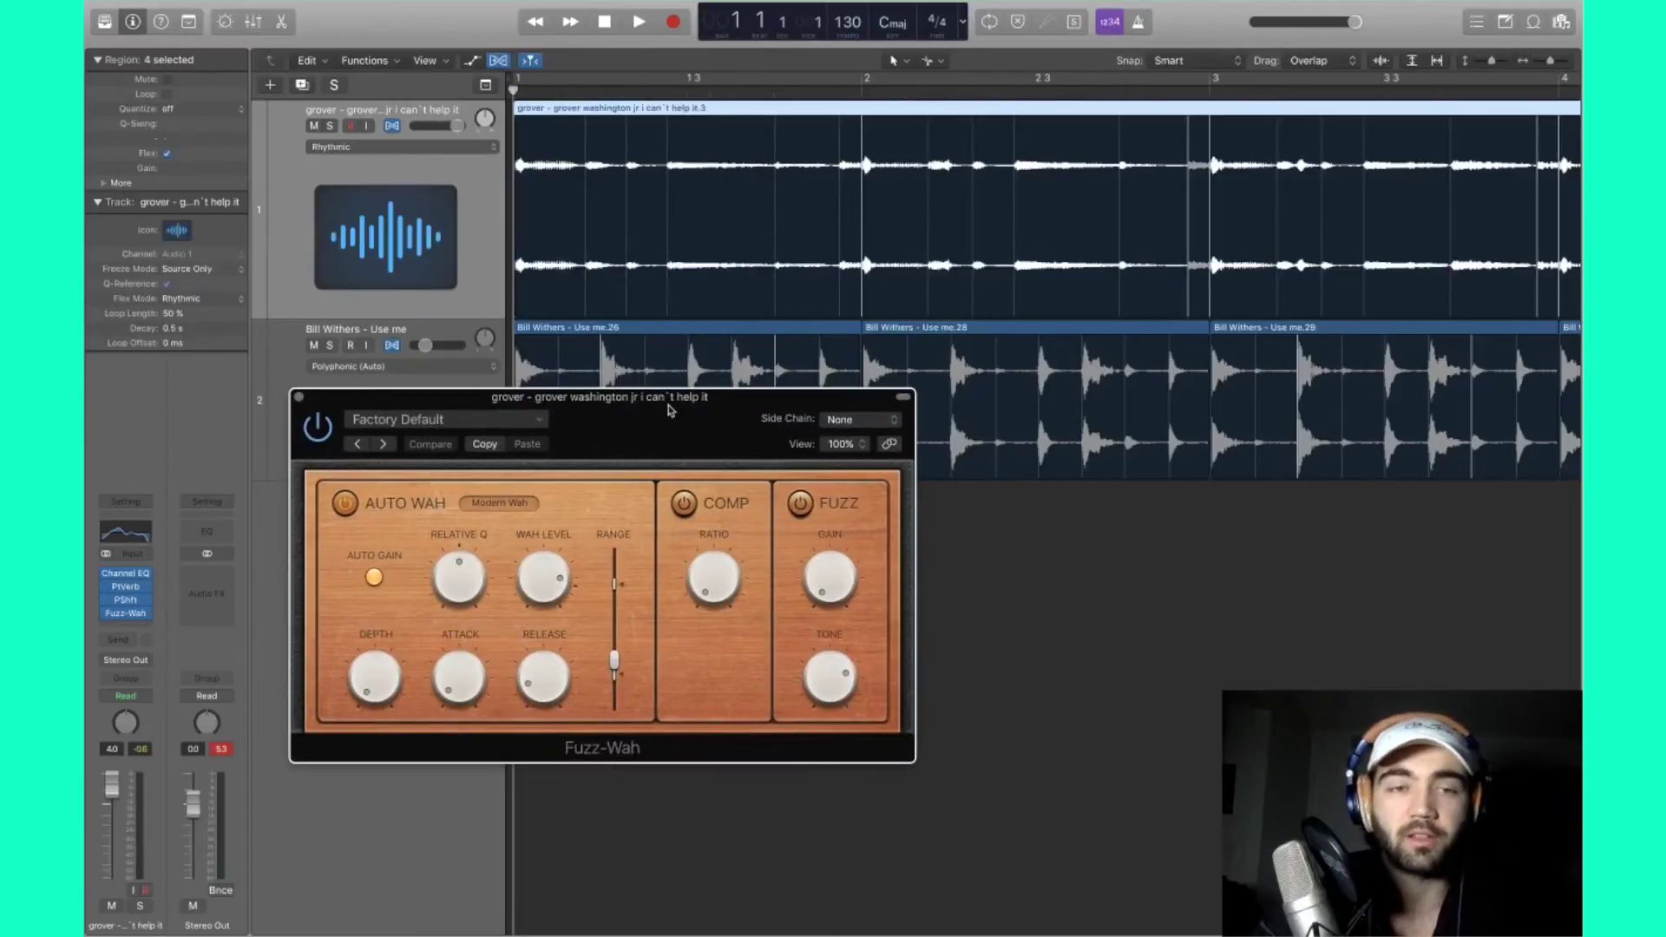
key(space)
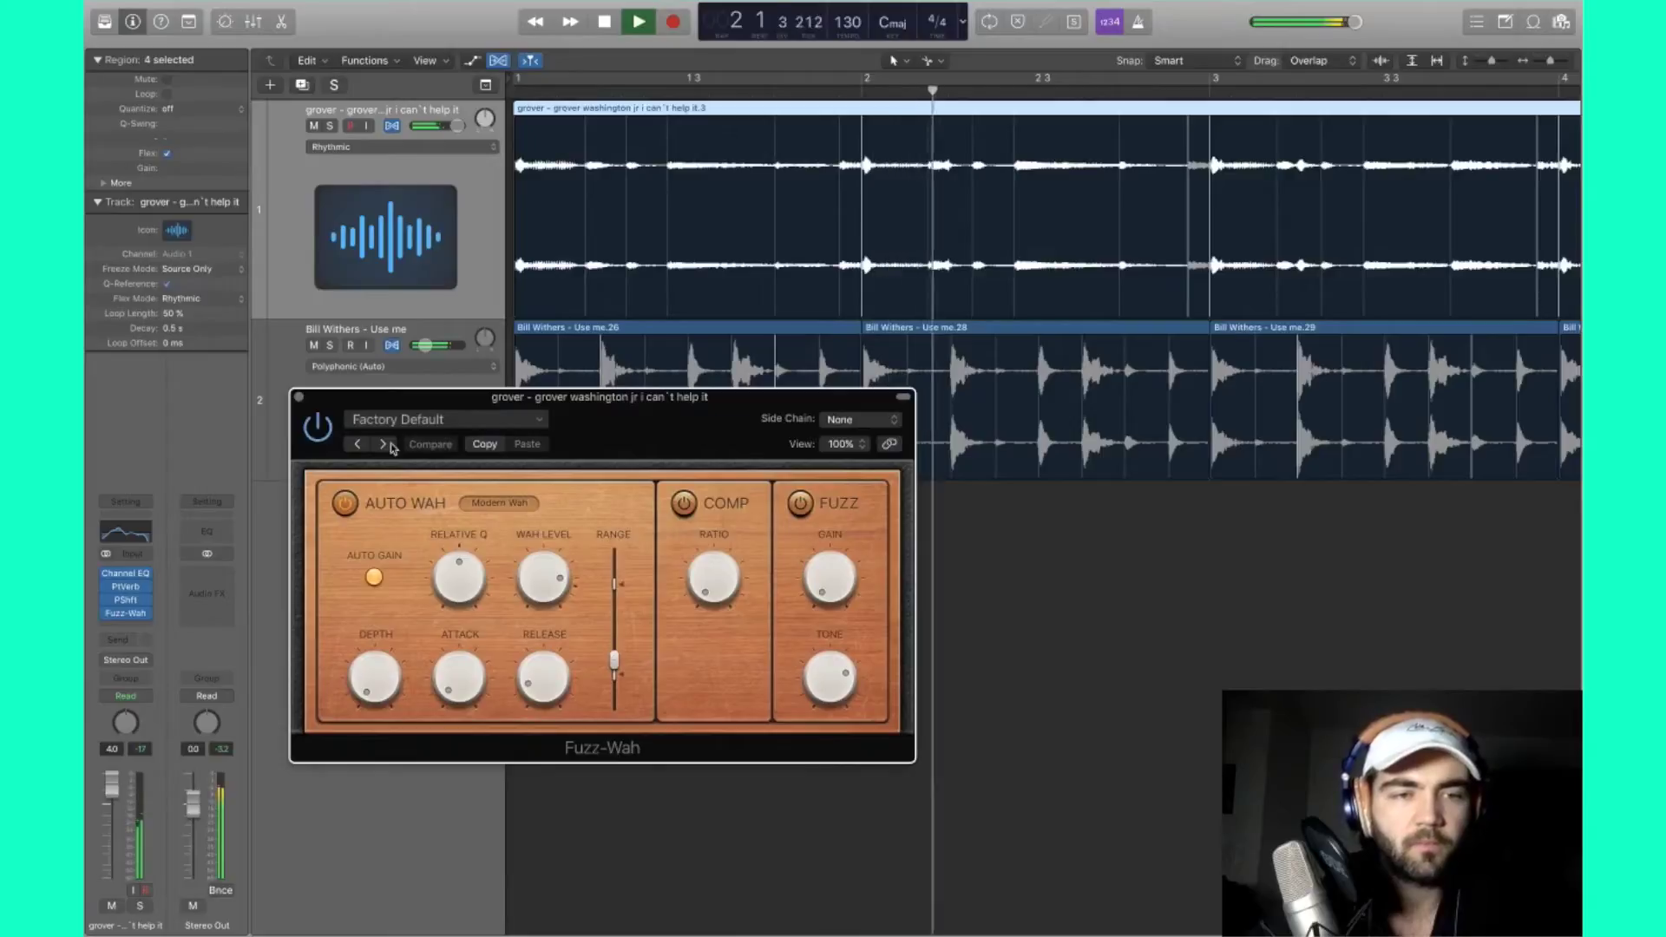
click(391, 446)
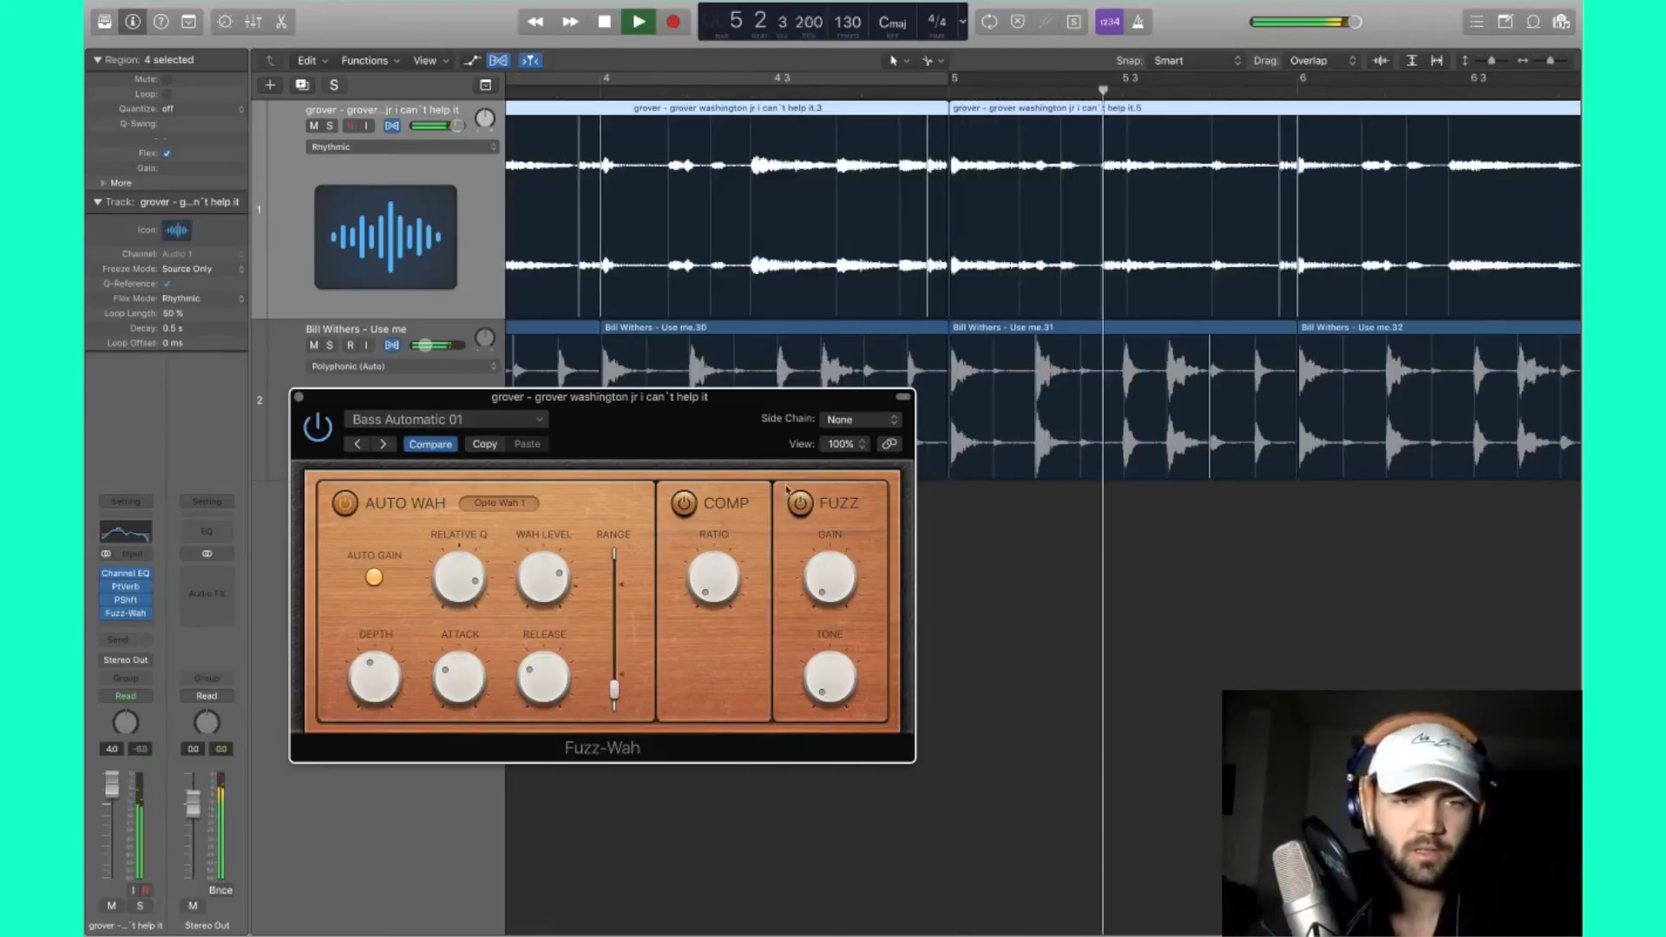
key(space)
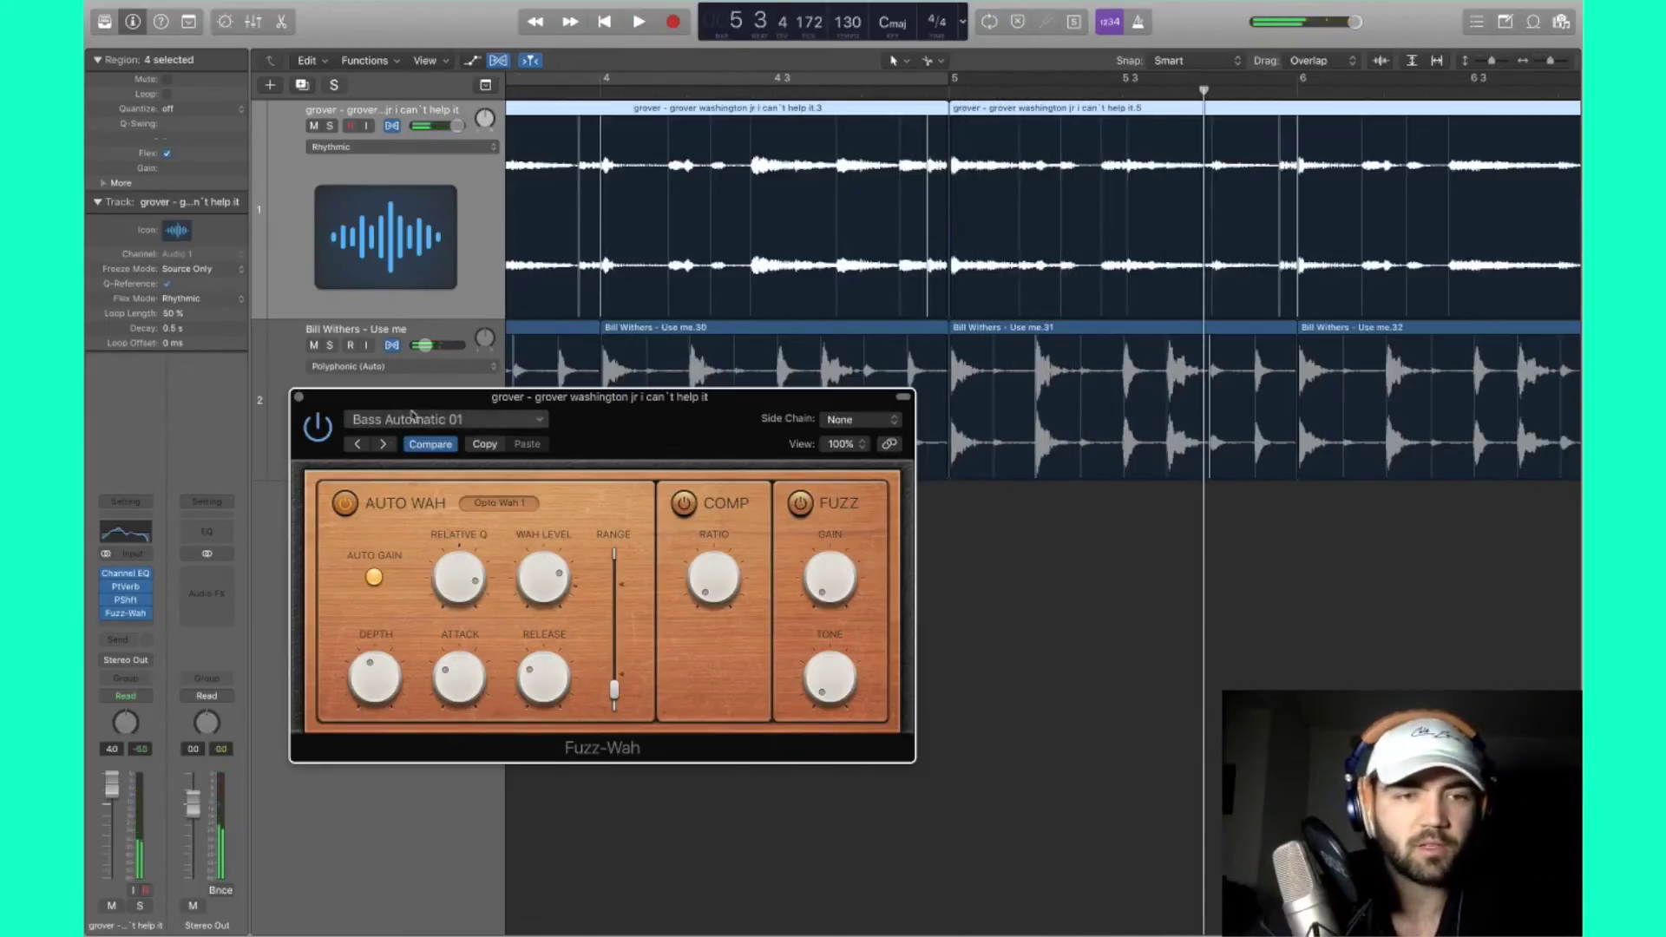
Step: Compare Fuzz-Wah presets, return to Bass Automatic 01, and raise Range to about 0.310
click(383, 444)
click(383, 445)
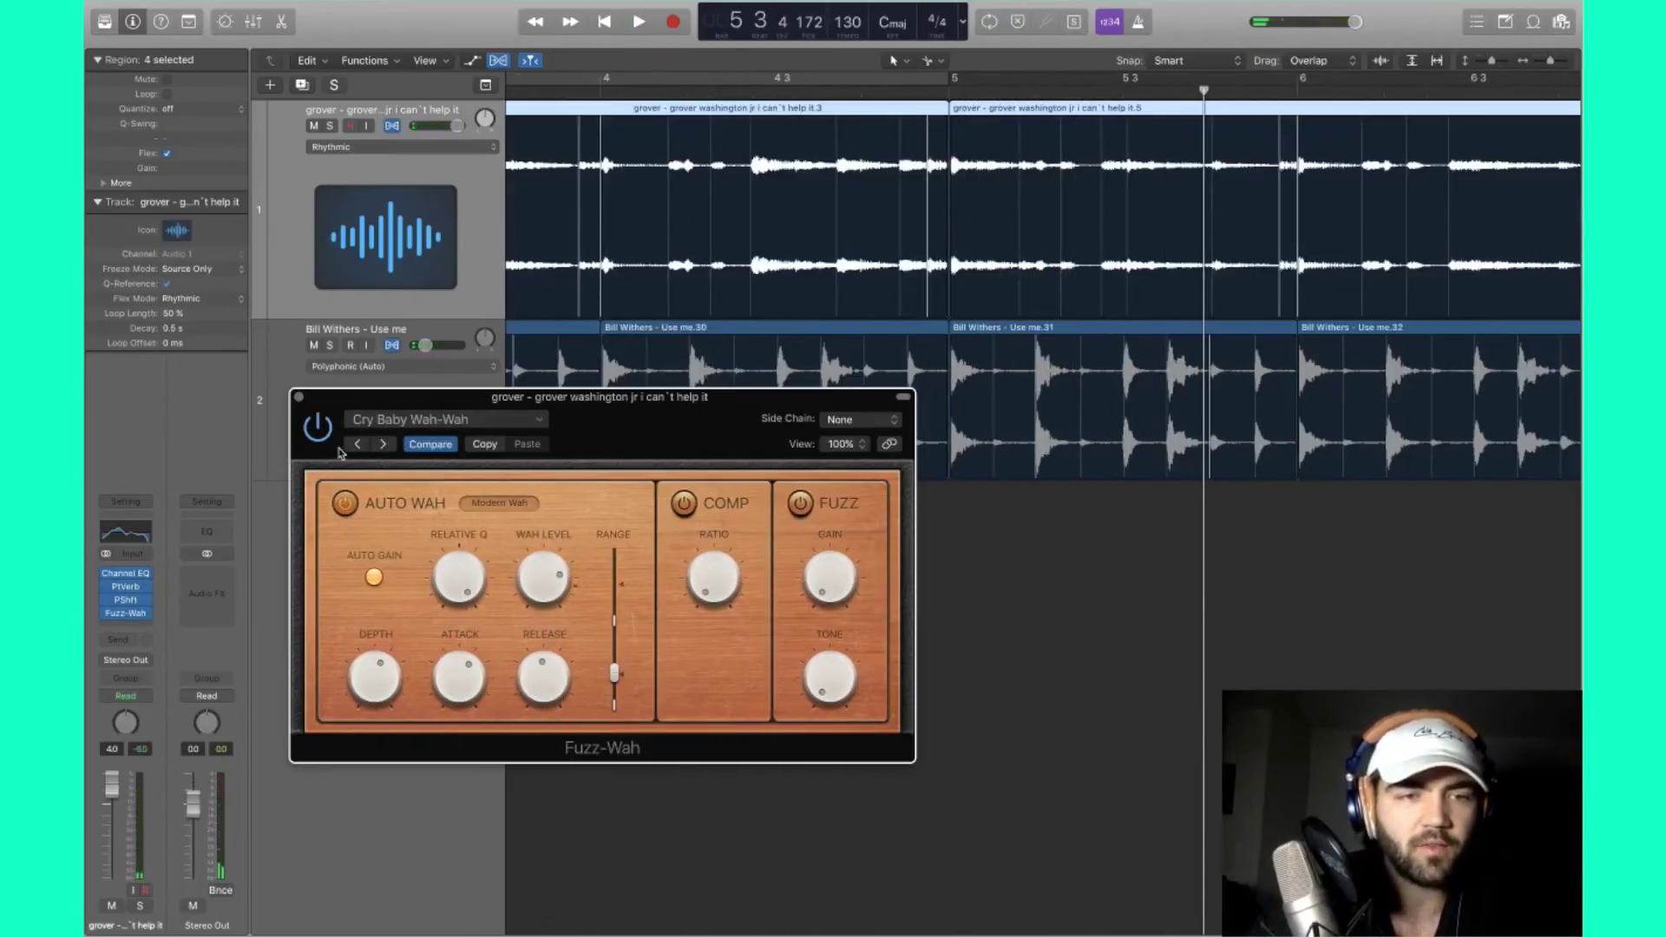
click(358, 445)
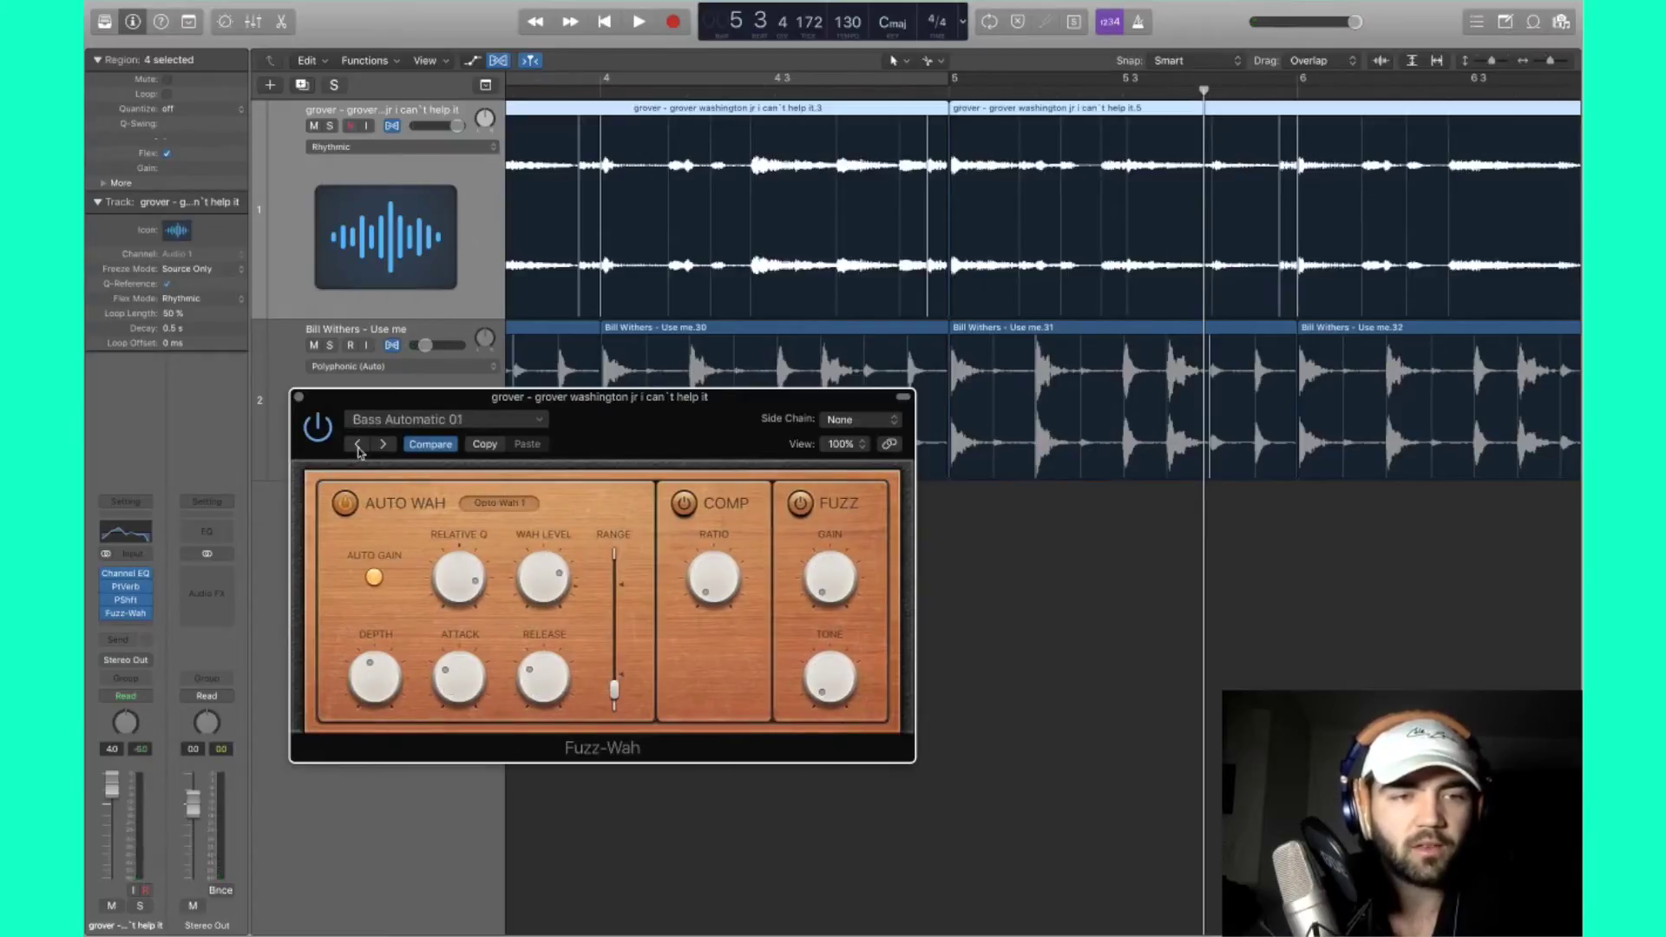
drag(693, 431, 694, 478)
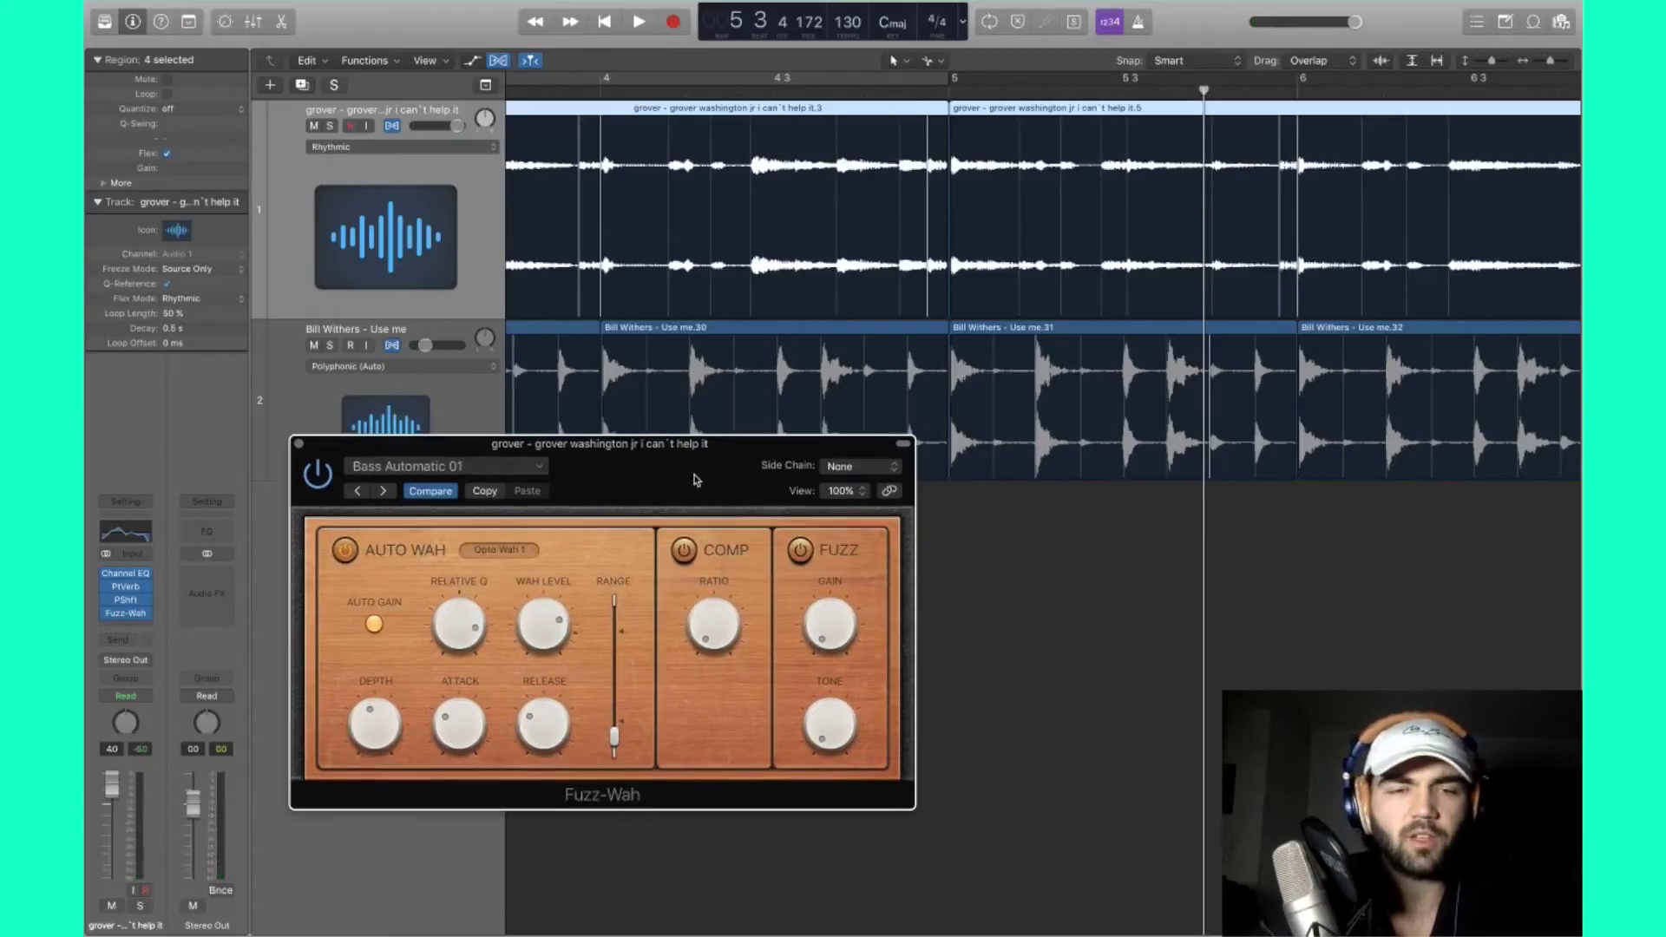
key(Return)
key(space)
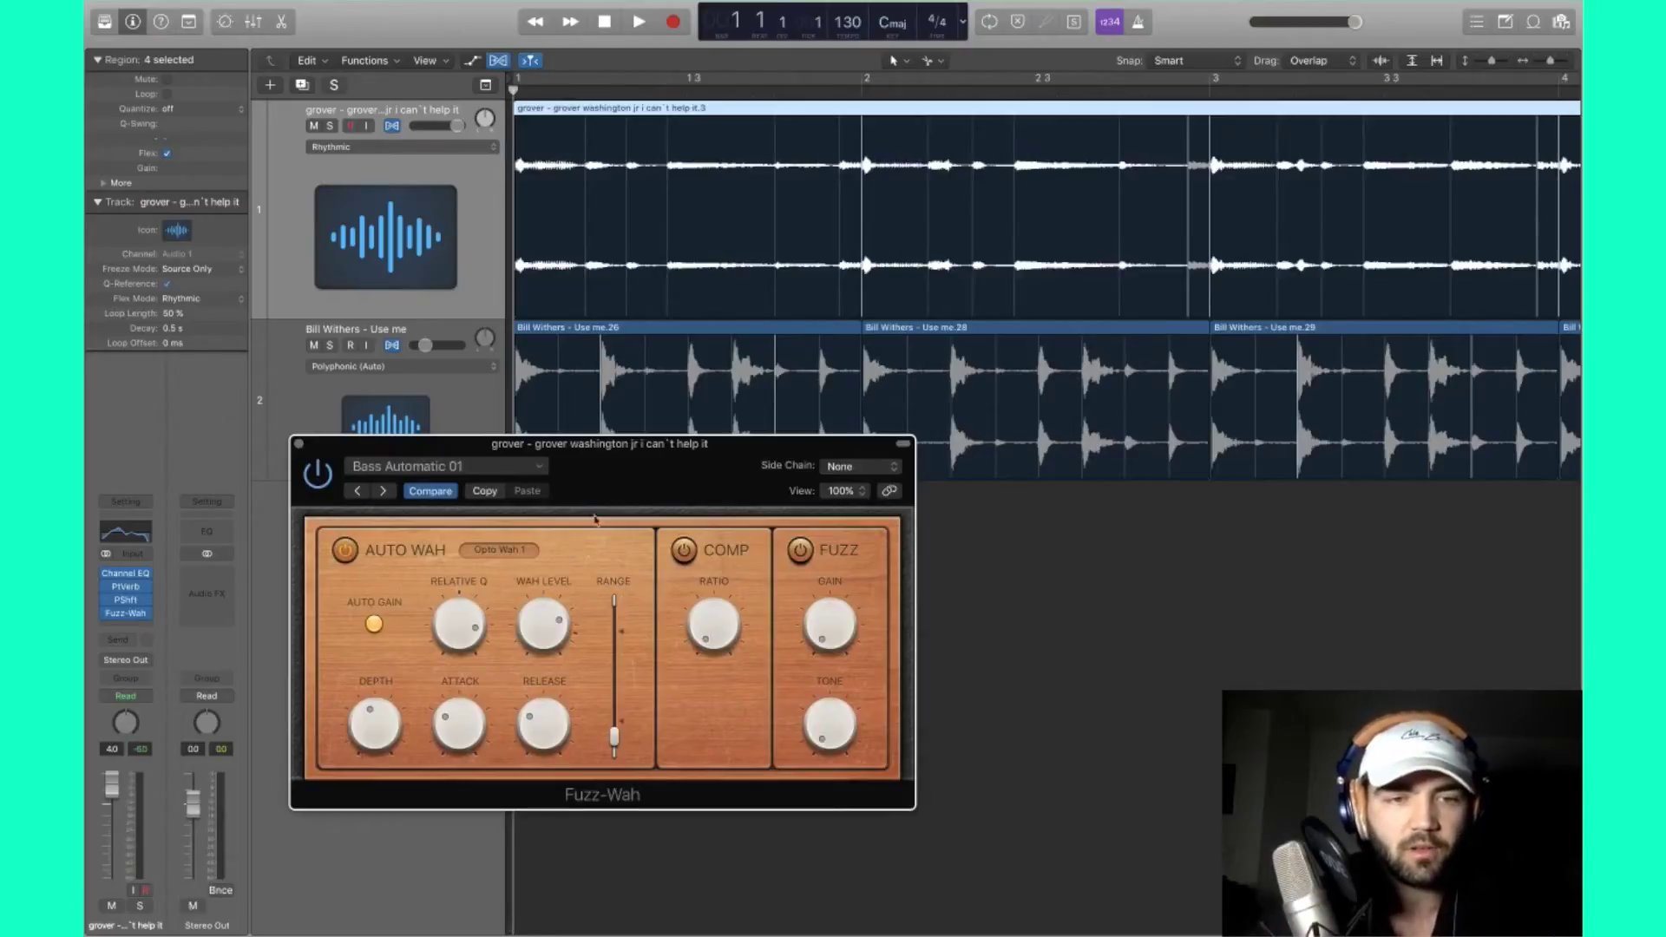
key(space)
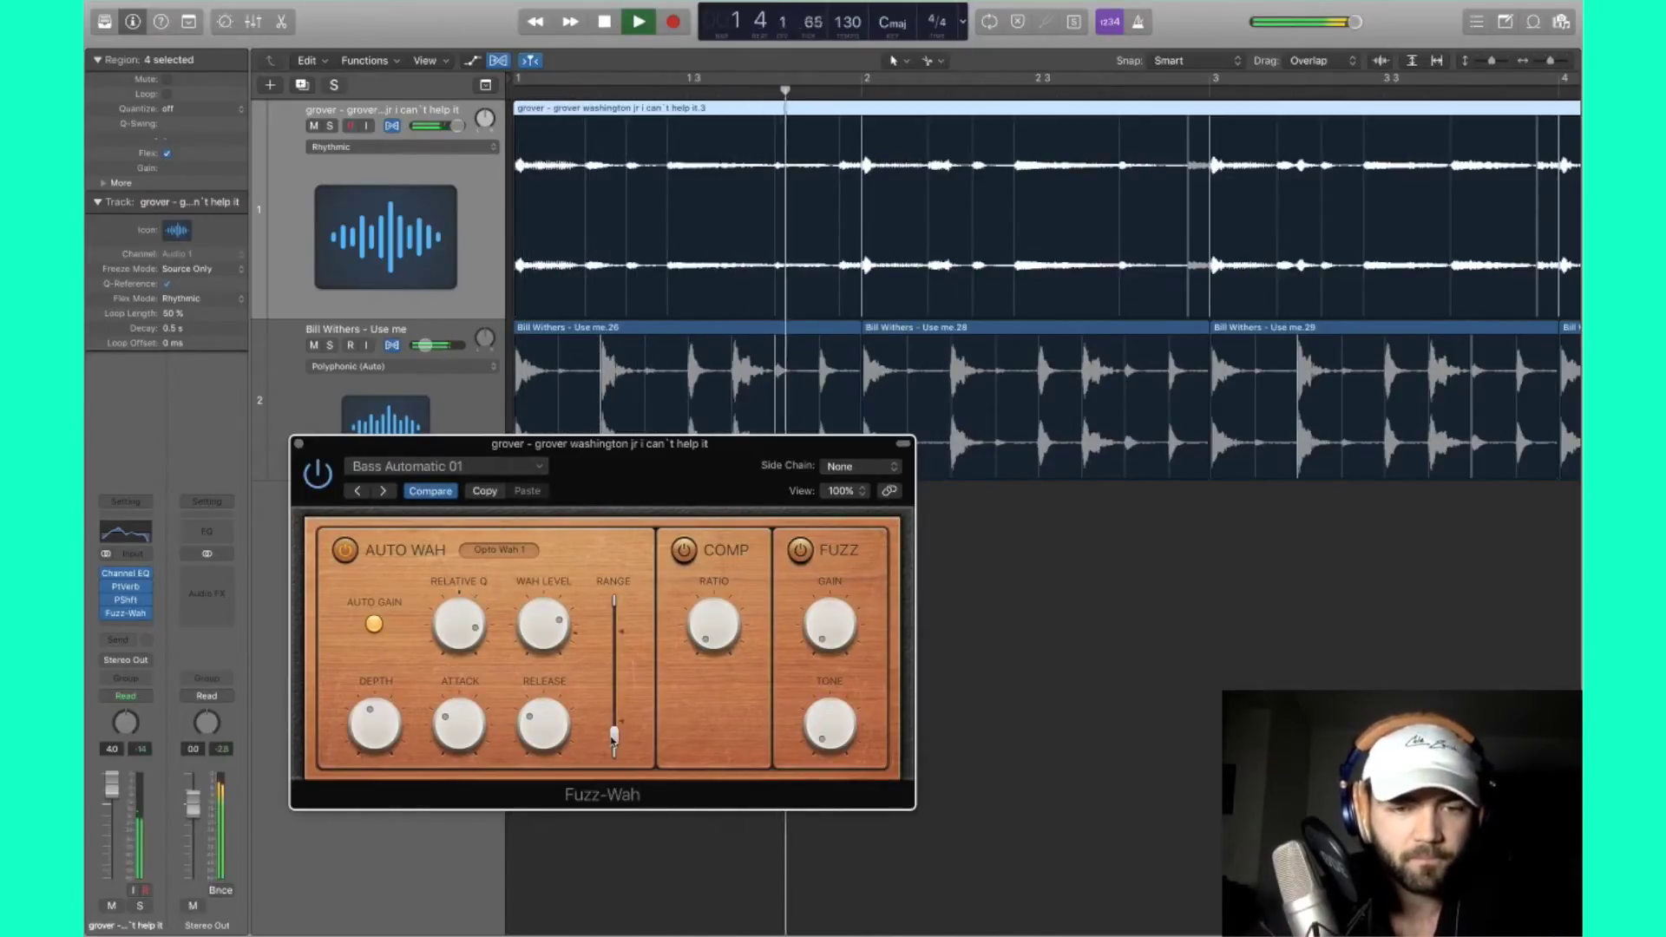
mouse_move(614, 736)
mouse_down()
mouse_move(613, 692)
mouse_move(613, 737)
mouse_up()
key(space)
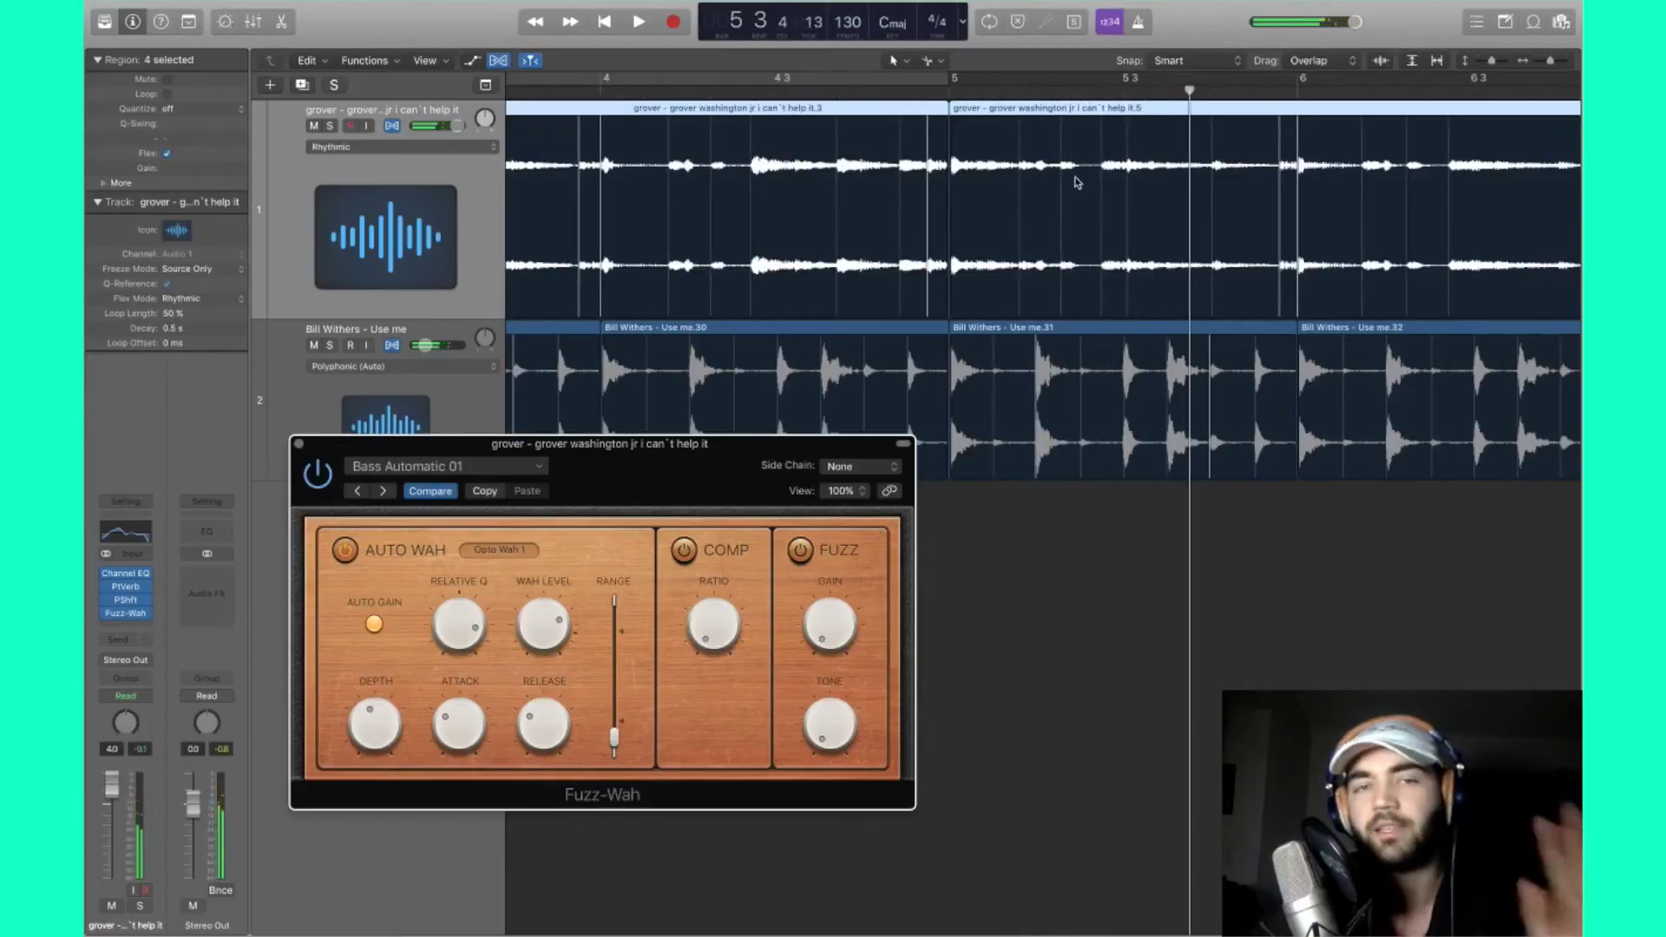
Step: Move the Fuzz-Wah window up and enlarge it to about 176% to inspect its knobs
drag(675, 452, 513, 144)
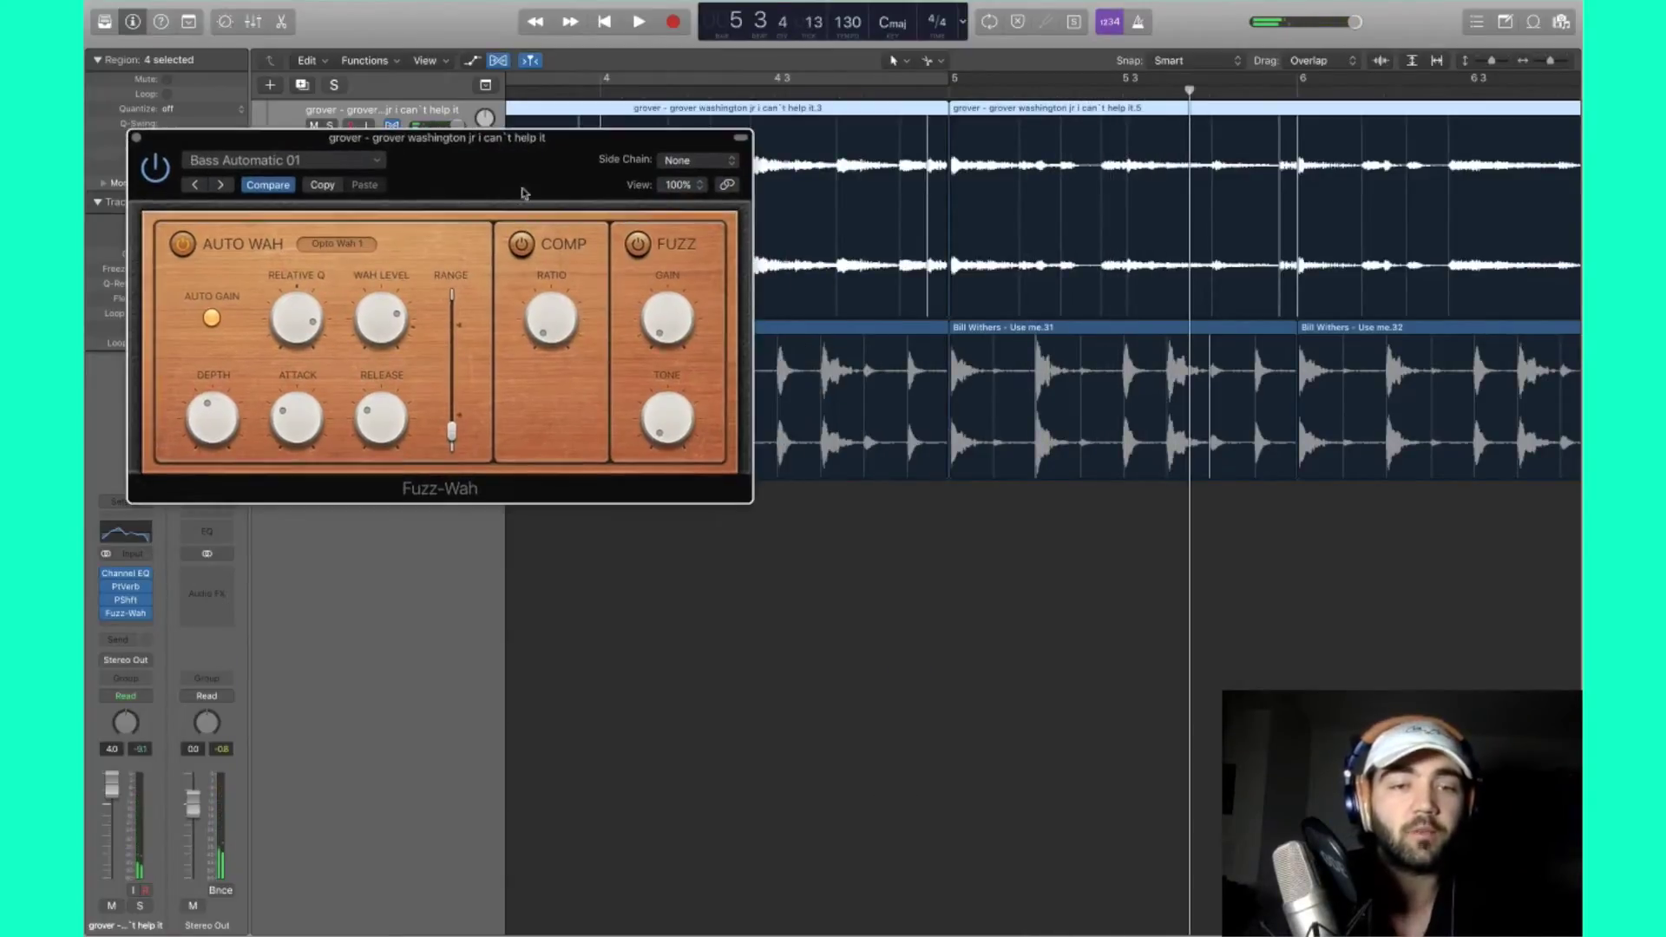
drag(751, 502, 1208, 734)
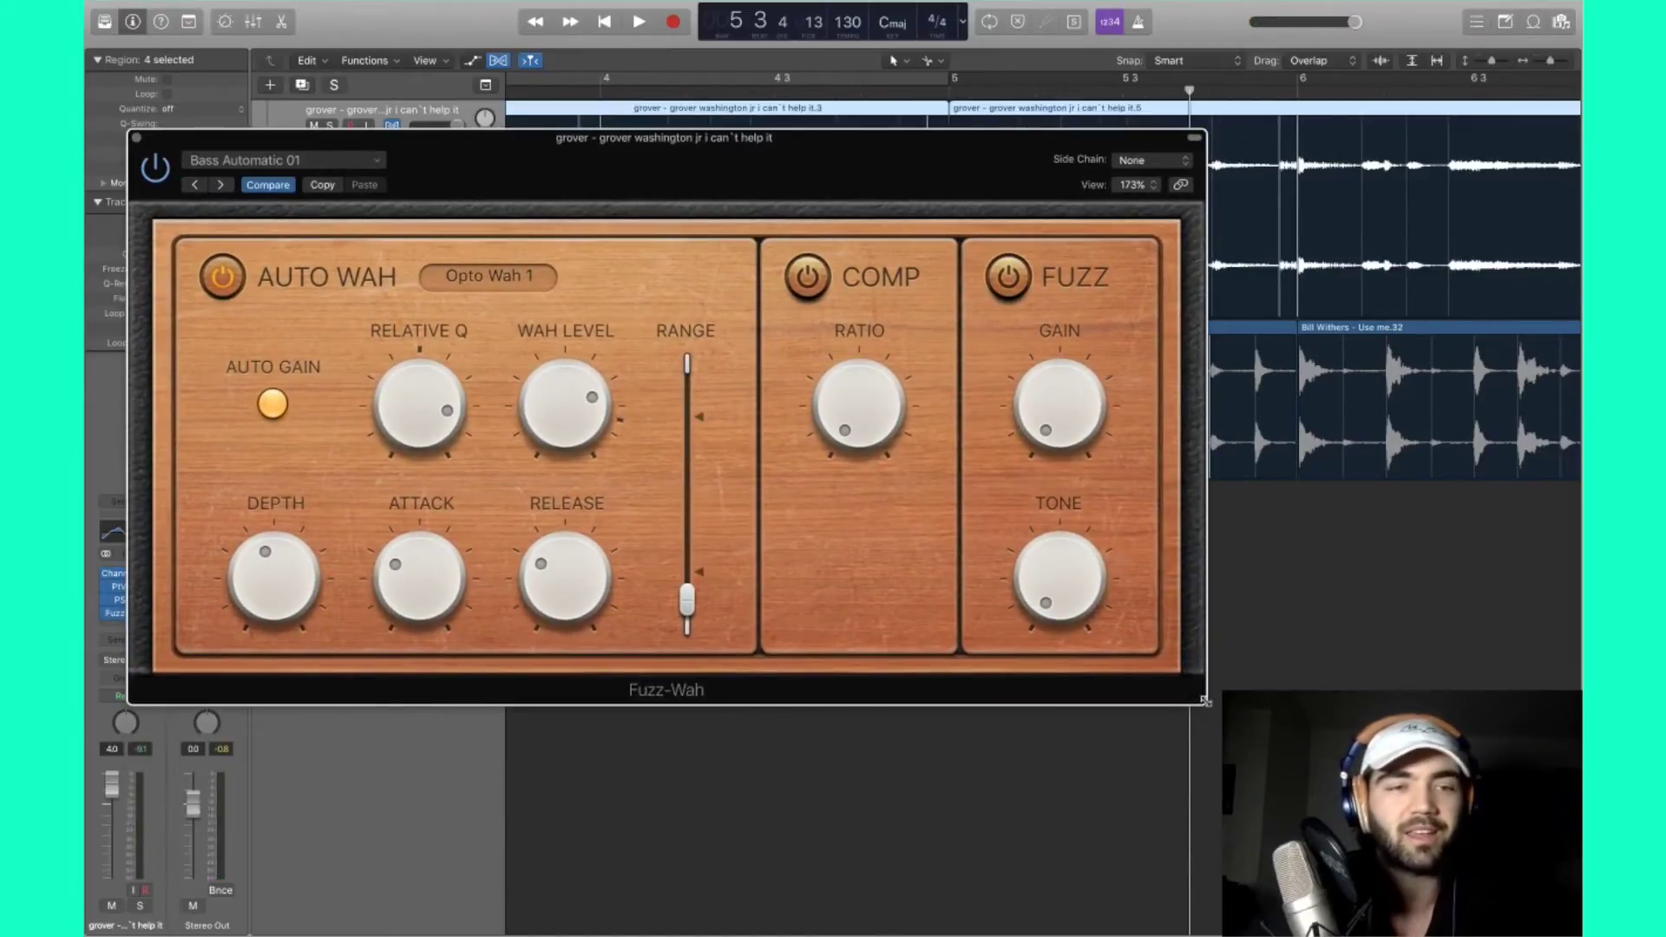
drag(1206, 704, 1227, 714)
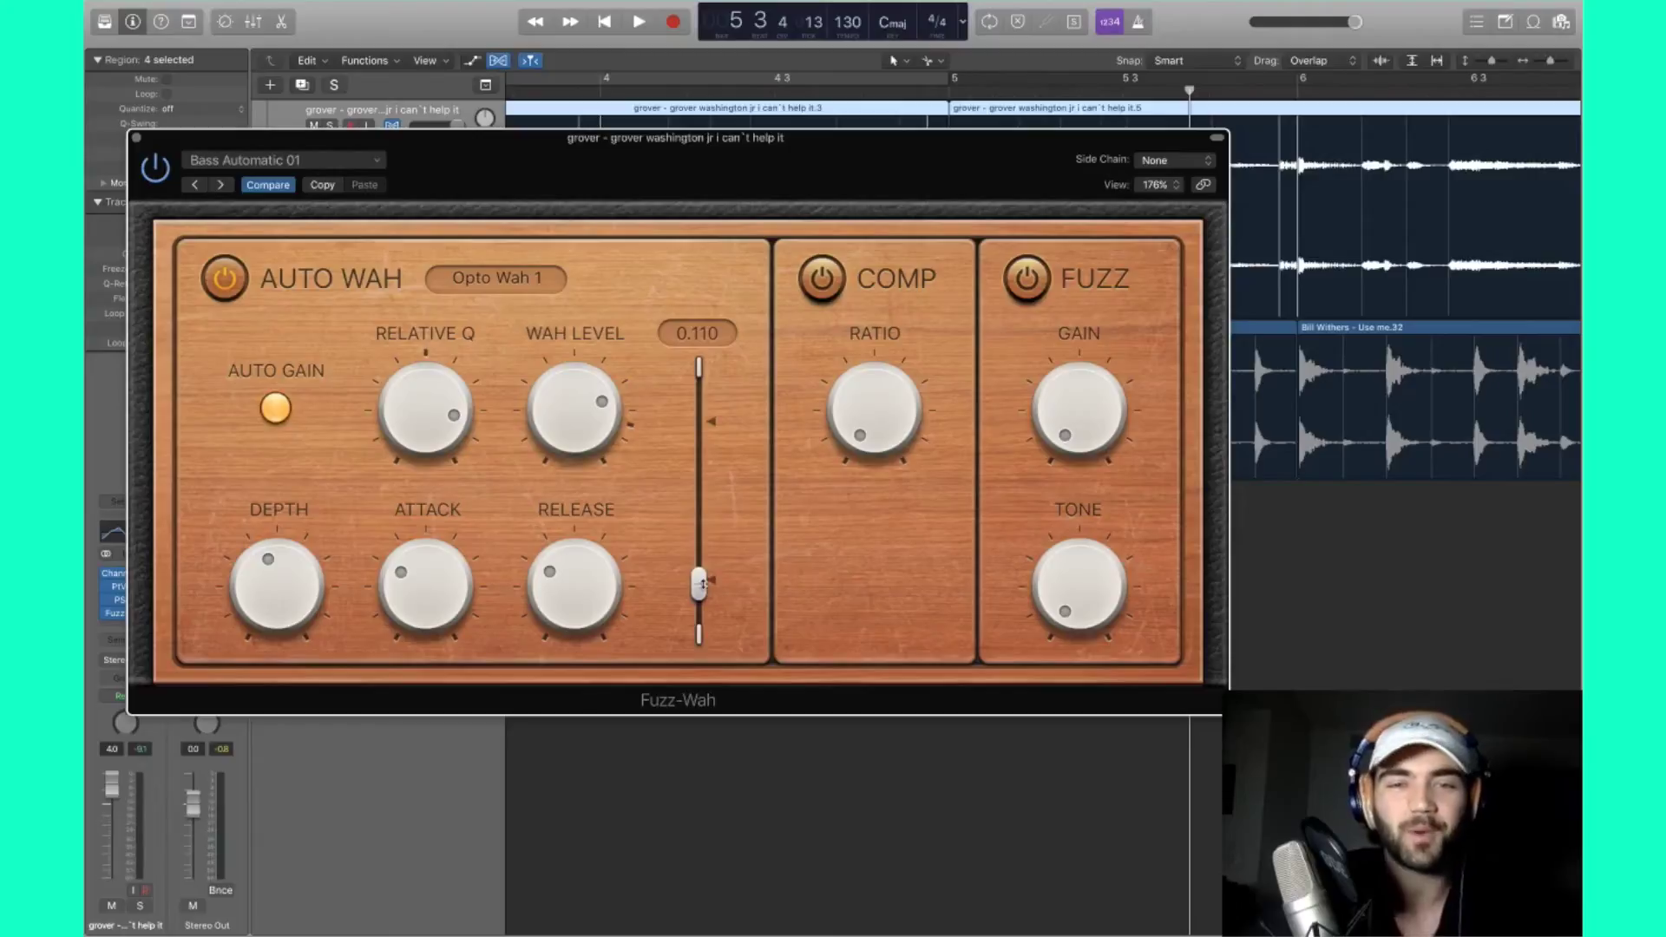
mouse_move(872, 422)
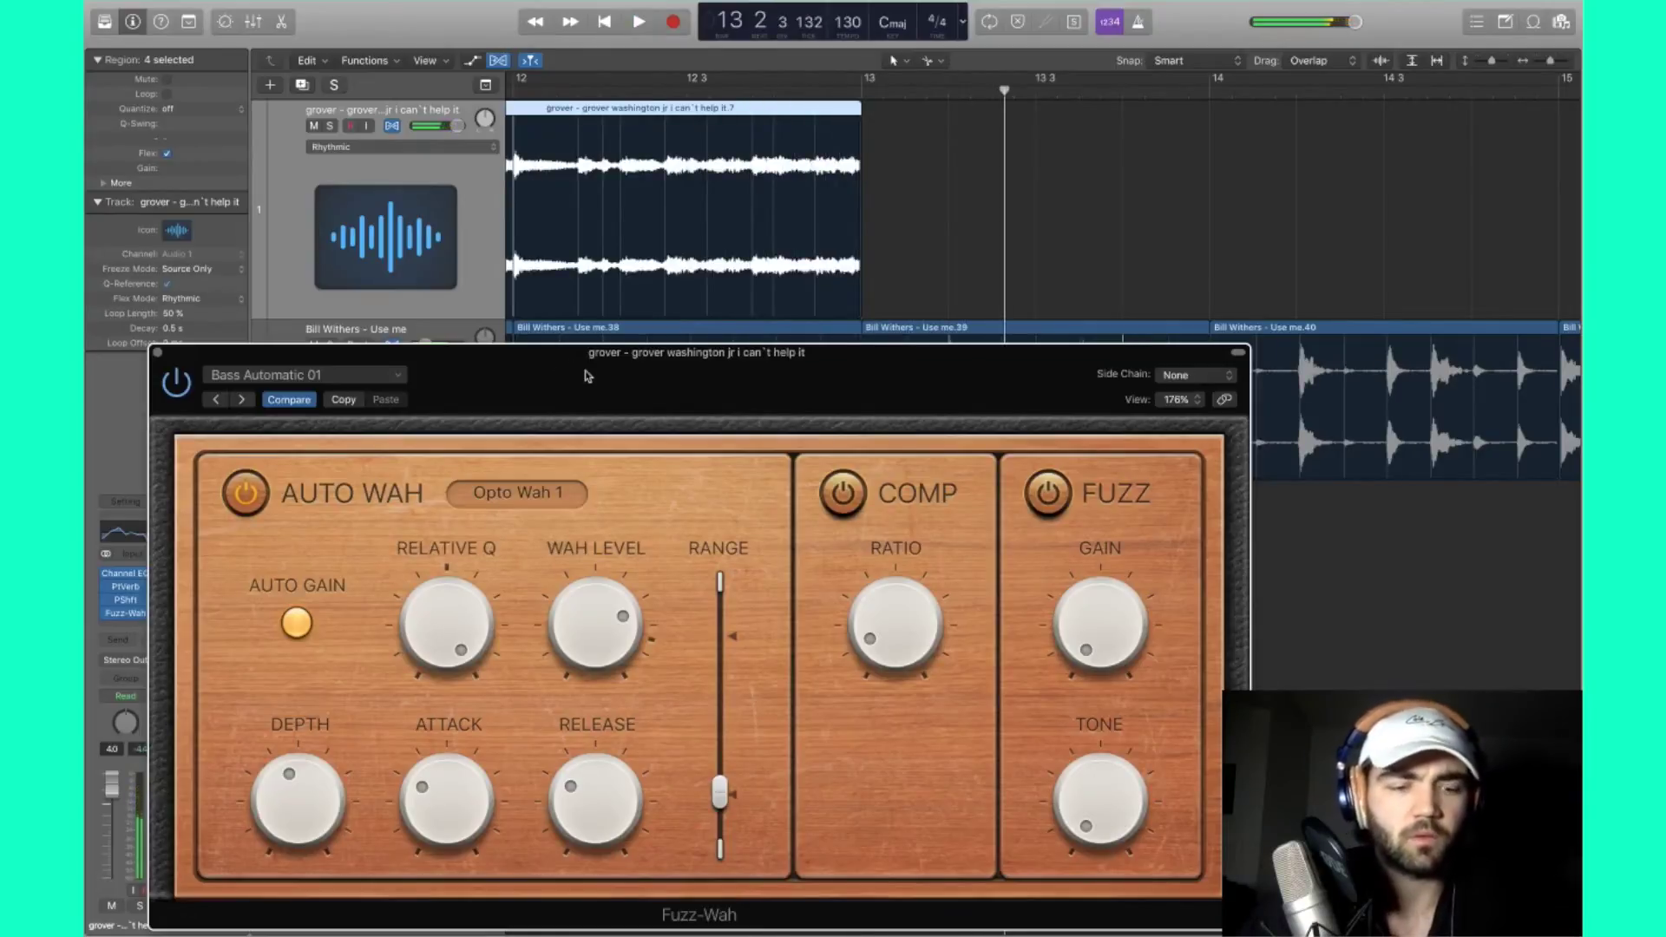
click(158, 353)
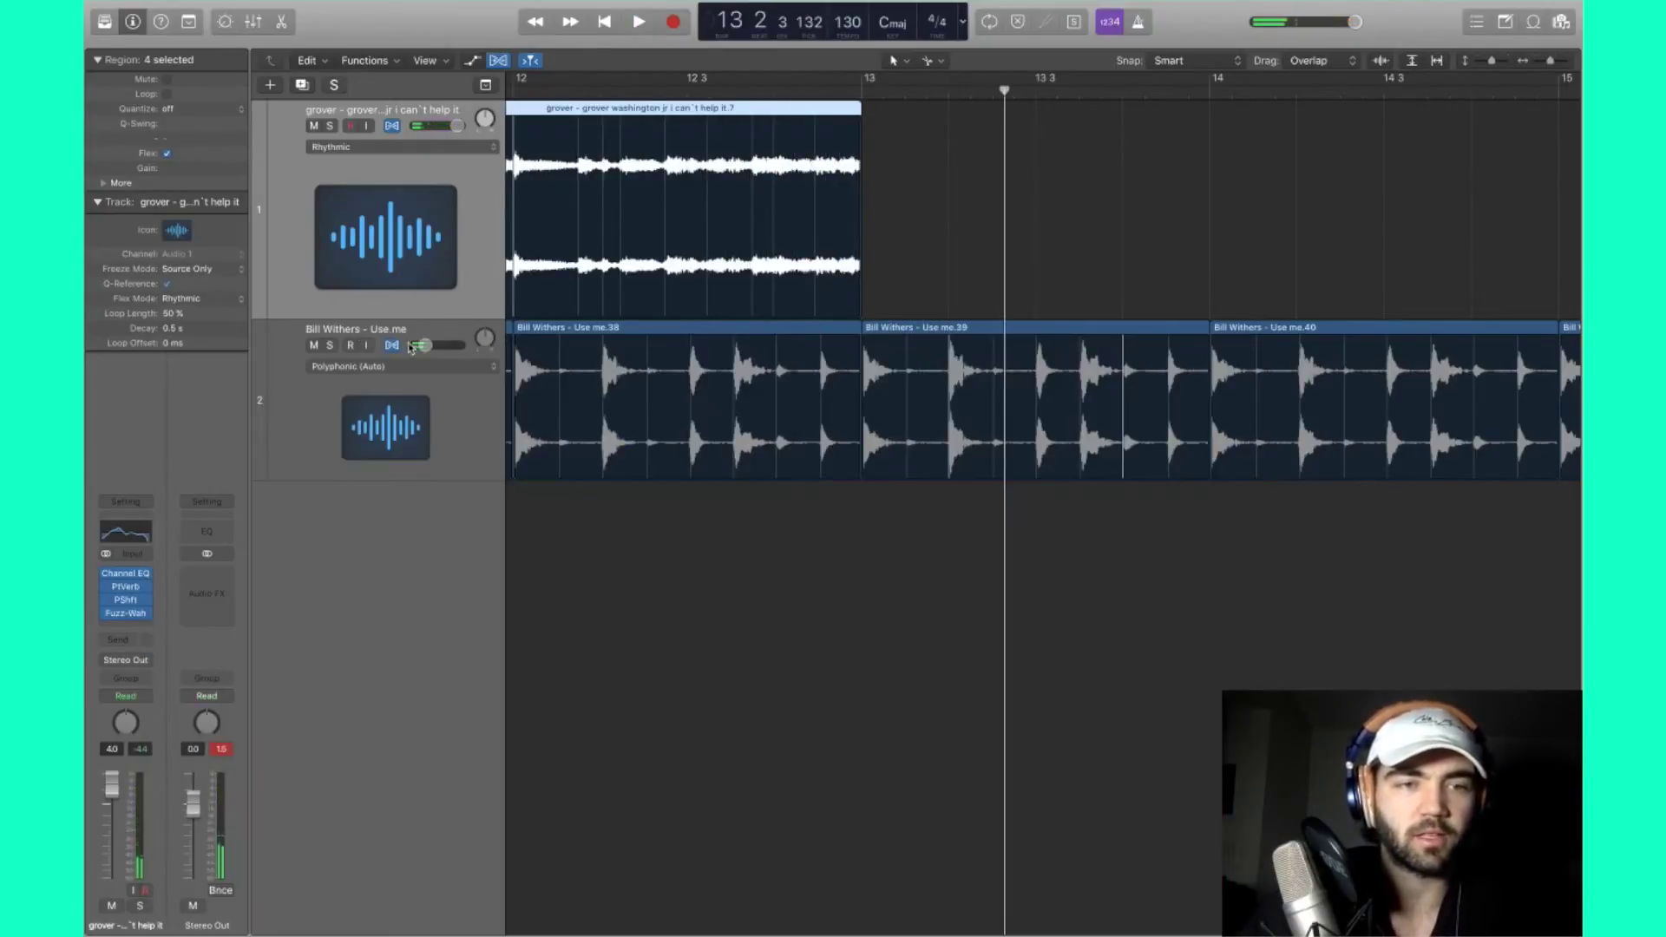
key(super+Left)
key(space)
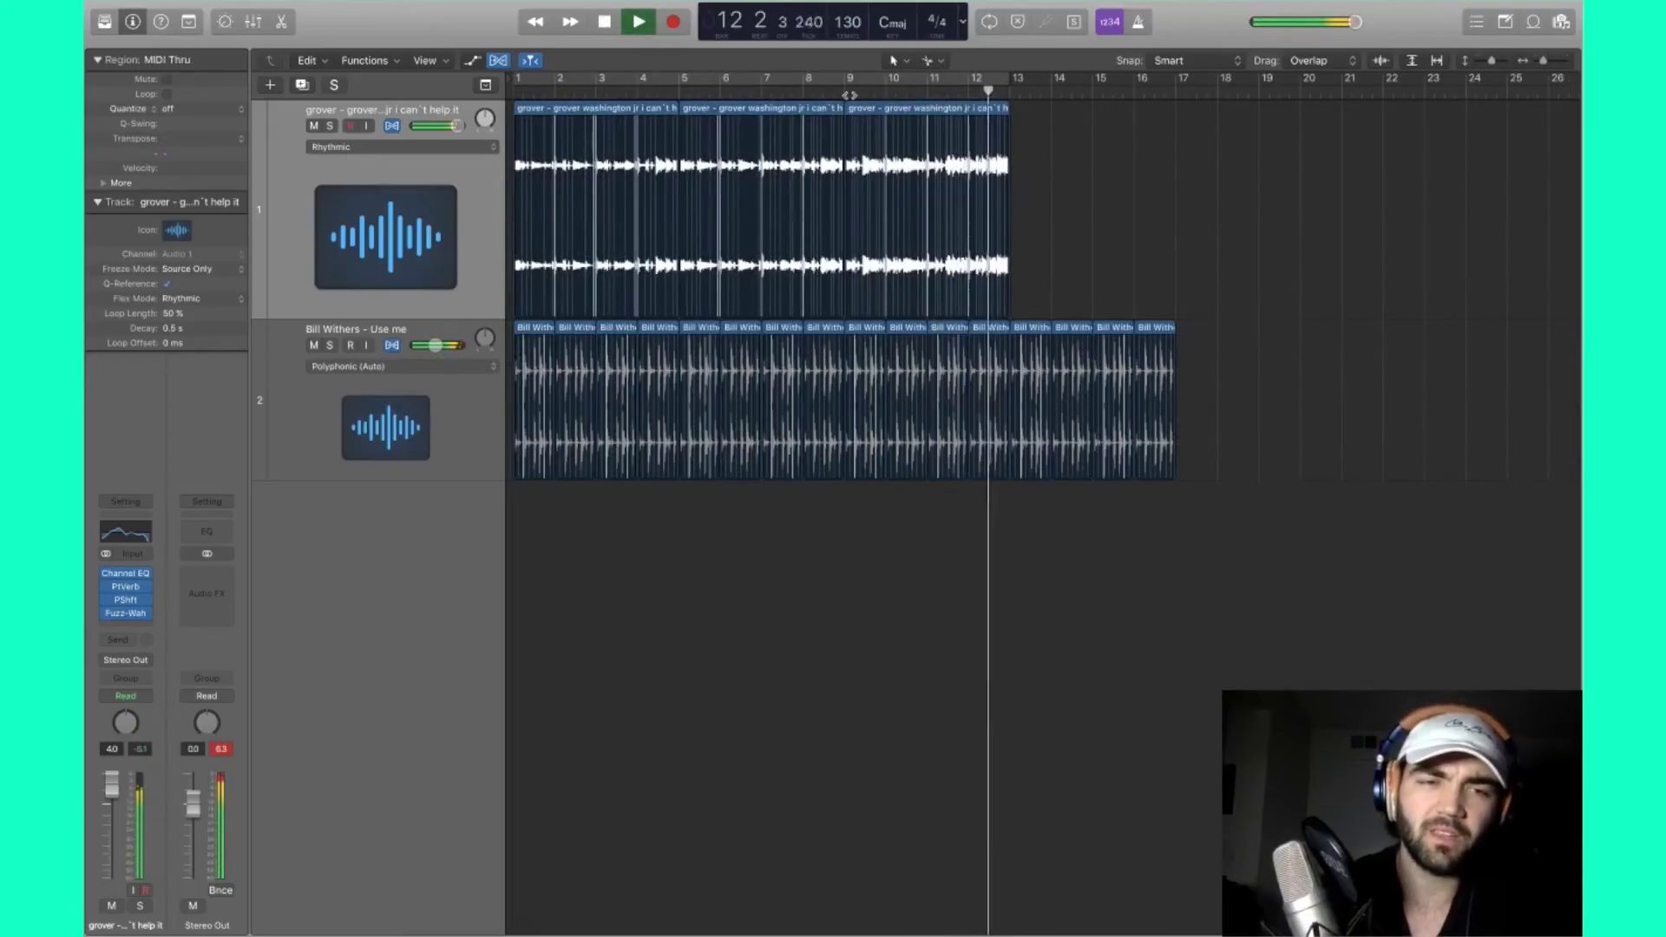
key(XF86AudioRaiseVolume)
key(space)
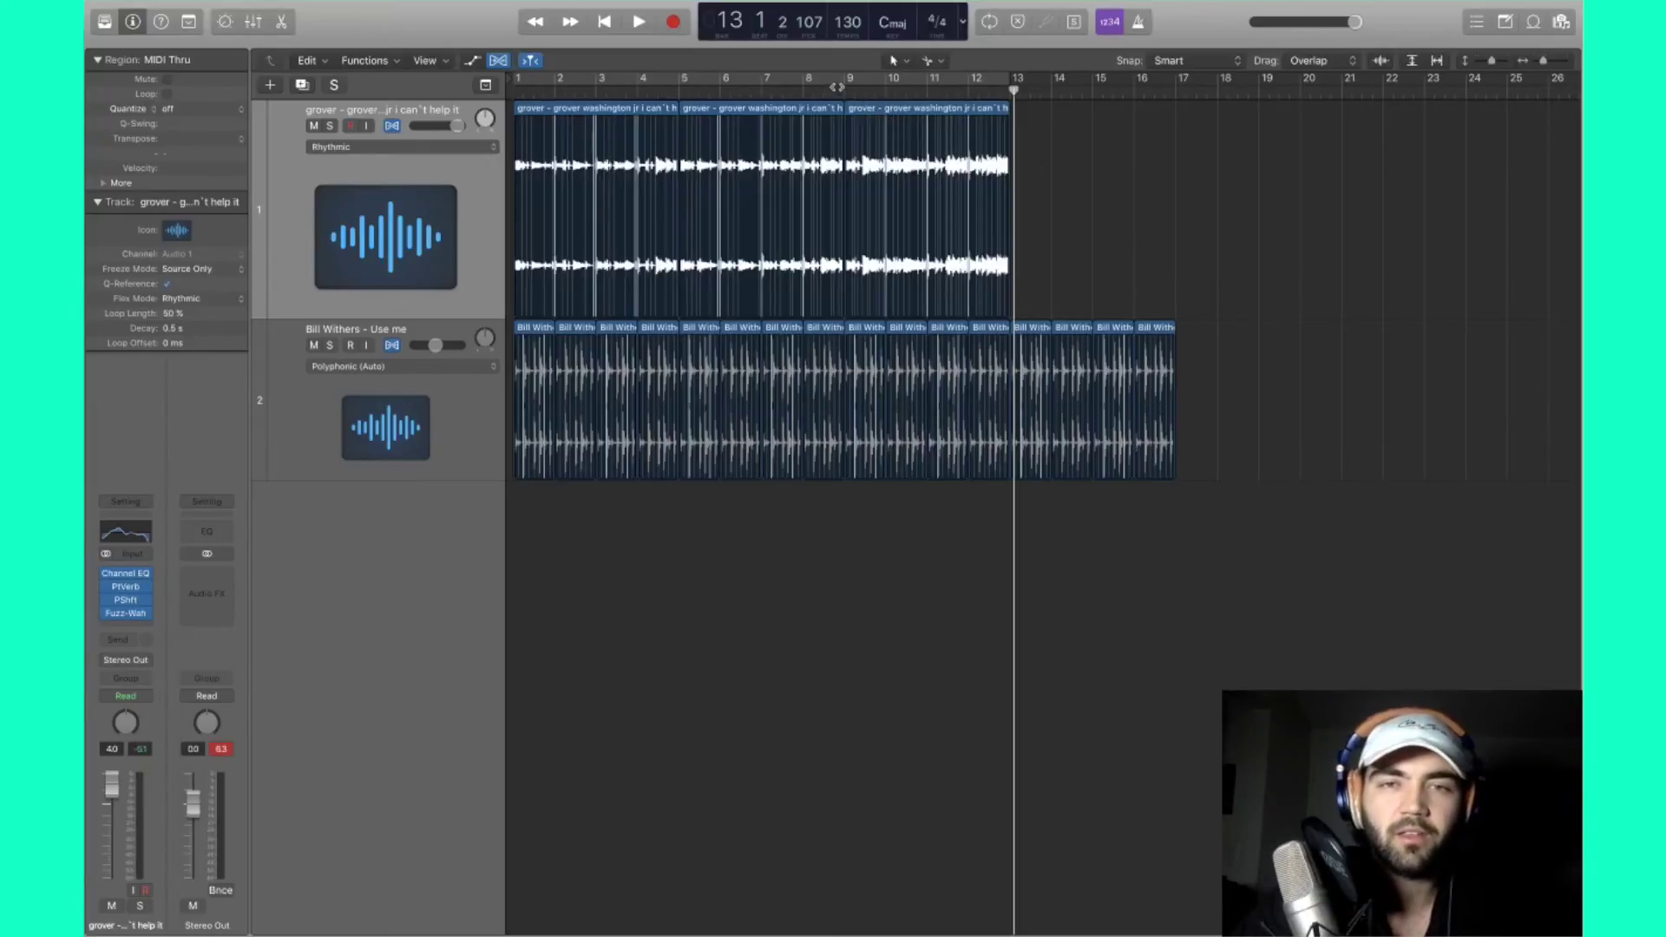
key(c)
key(space)
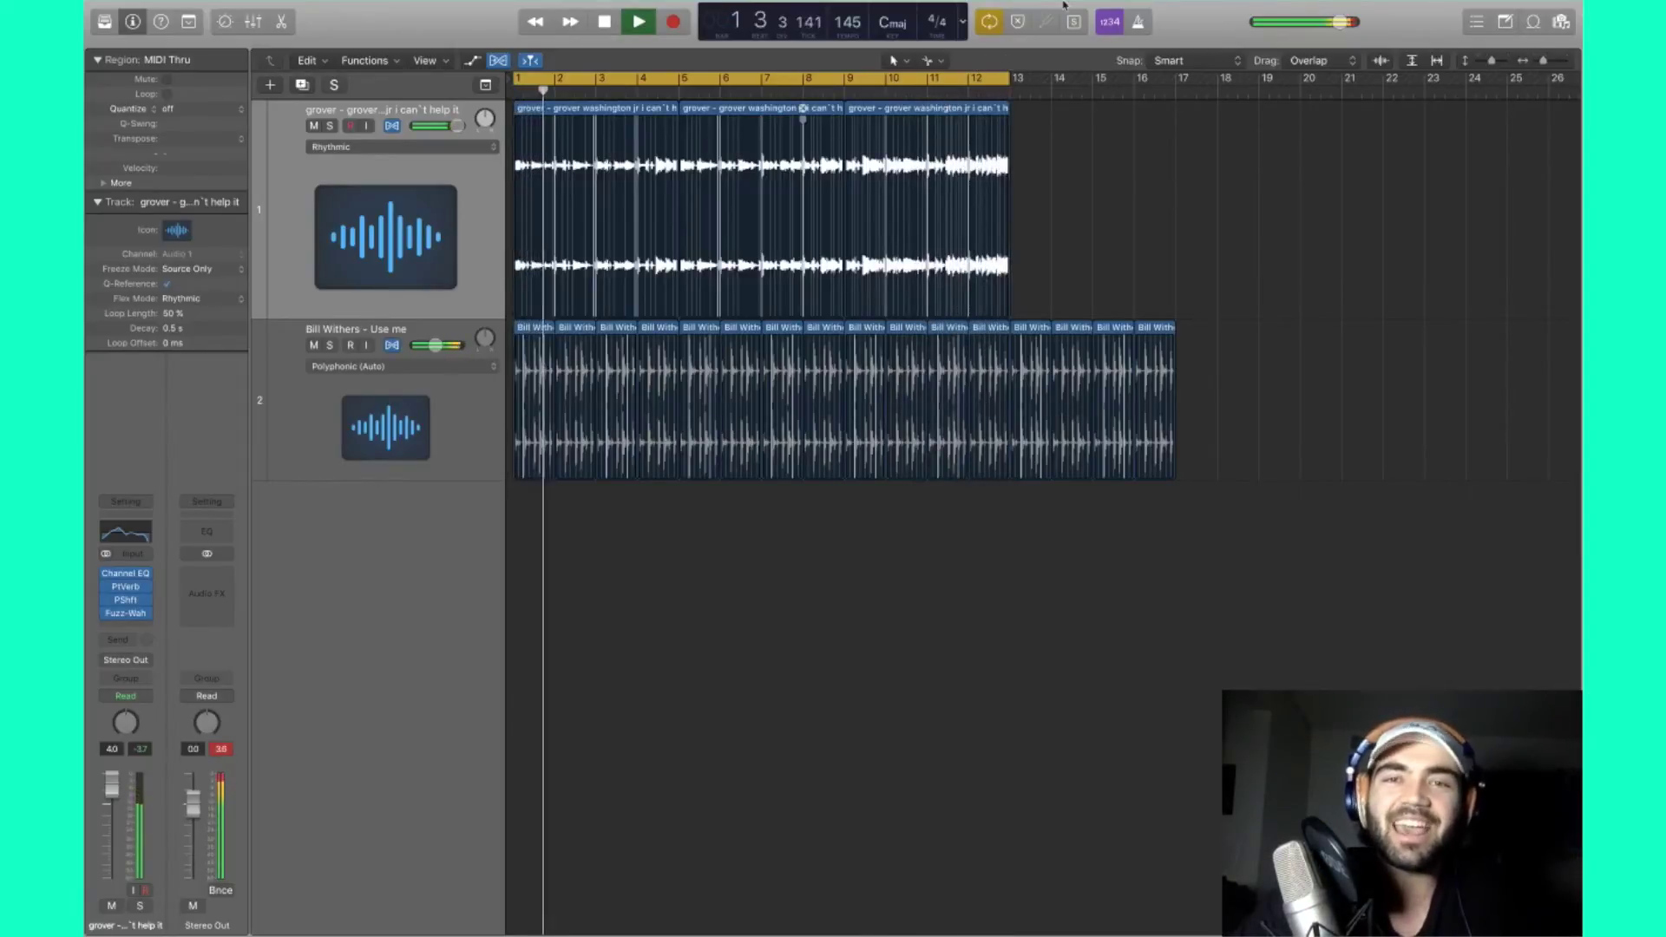
mouse_move(1006, 7)
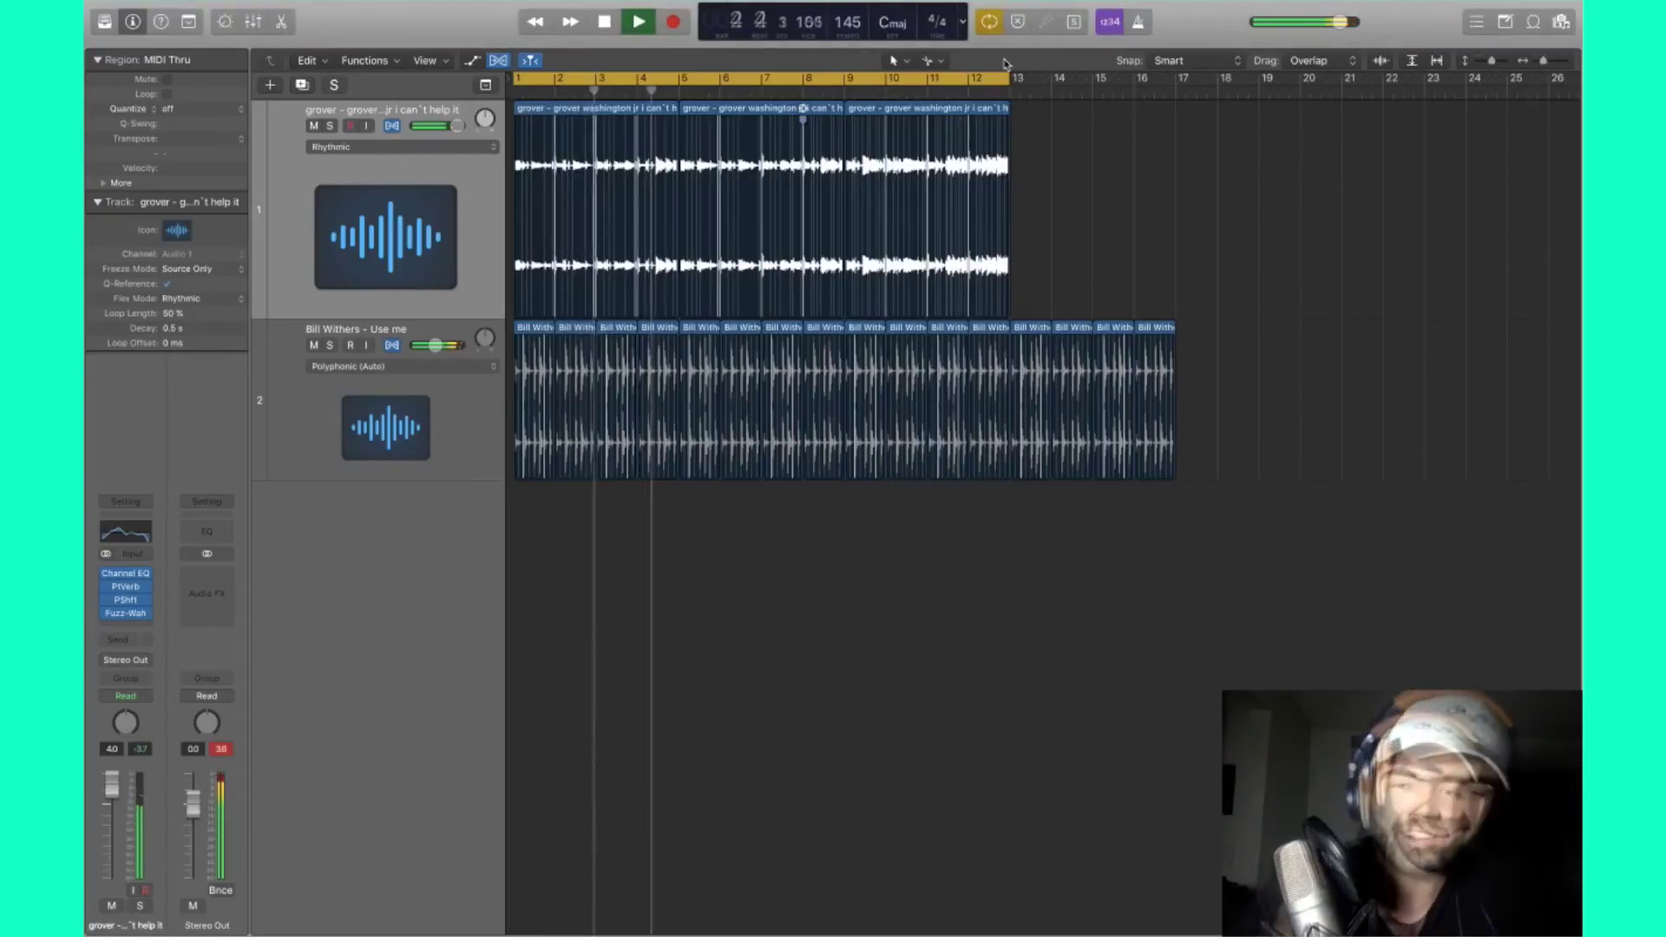
click(994, 25)
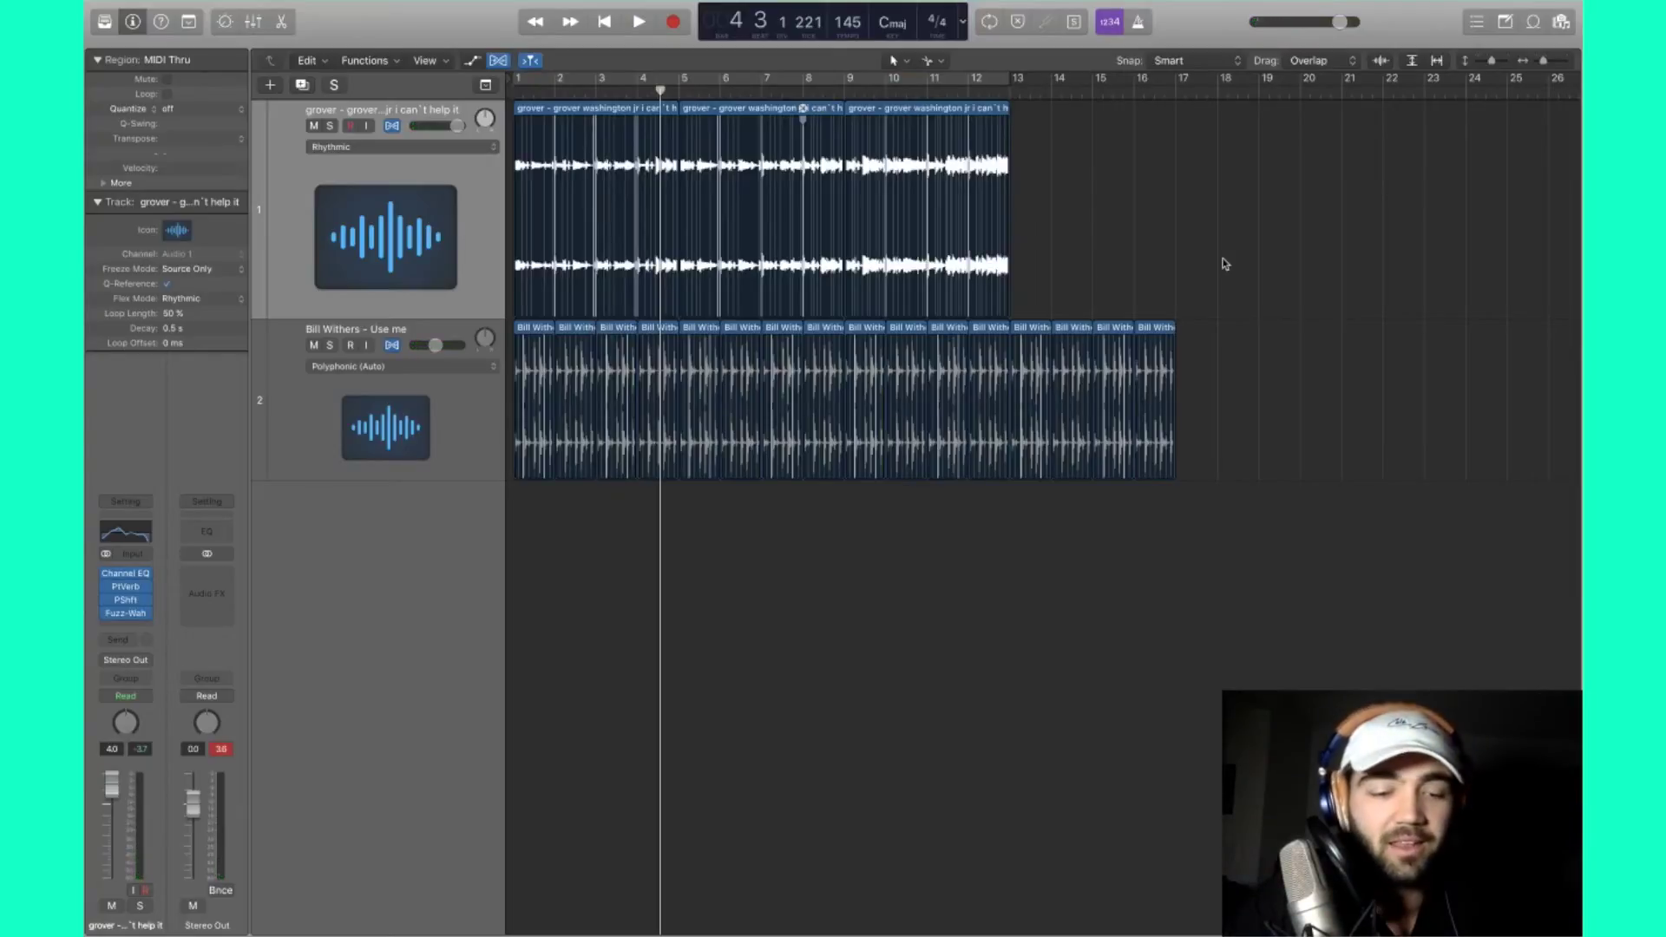
scroll(1238, 208, up, 2)
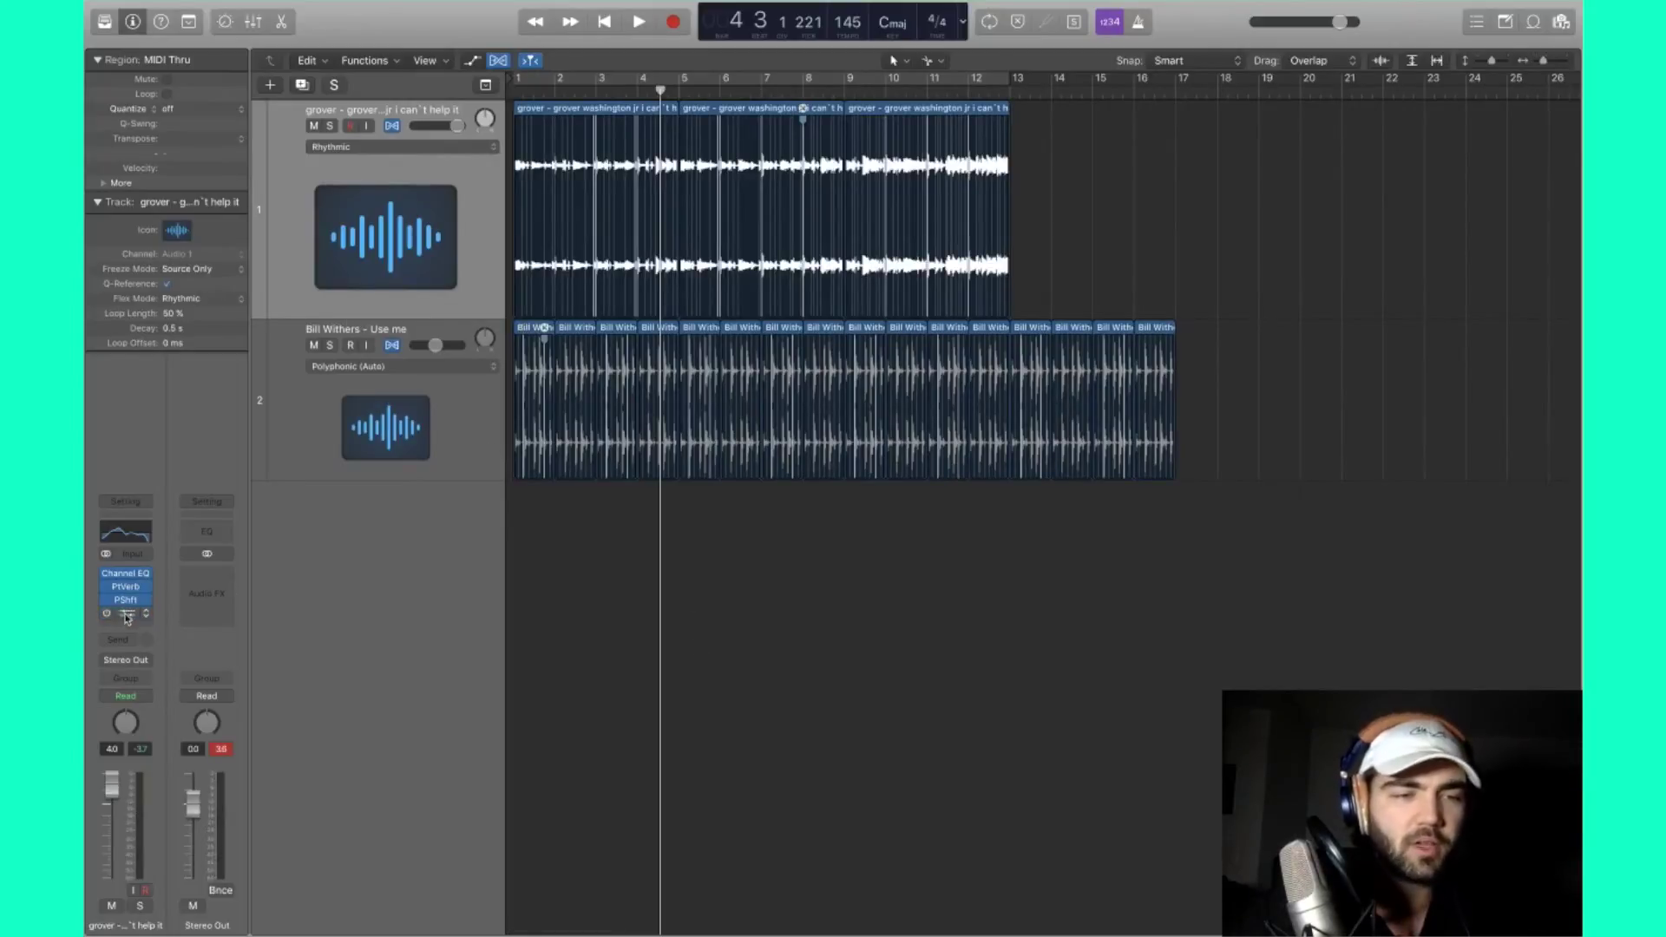
click(127, 622)
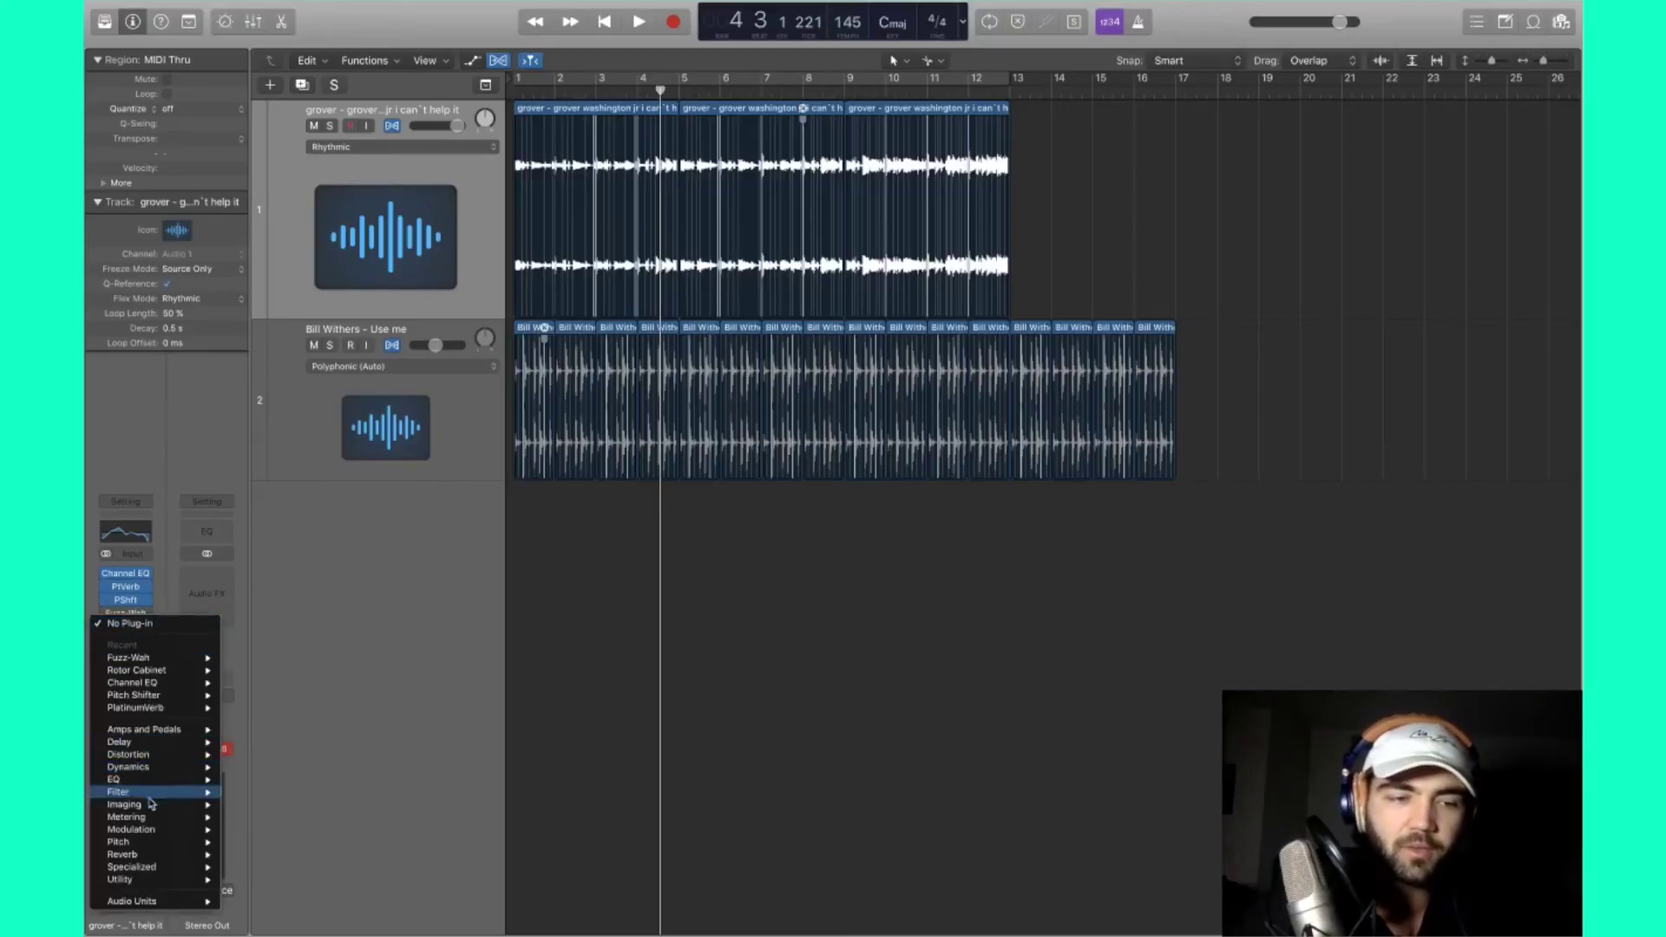
mouse_move(149, 762)
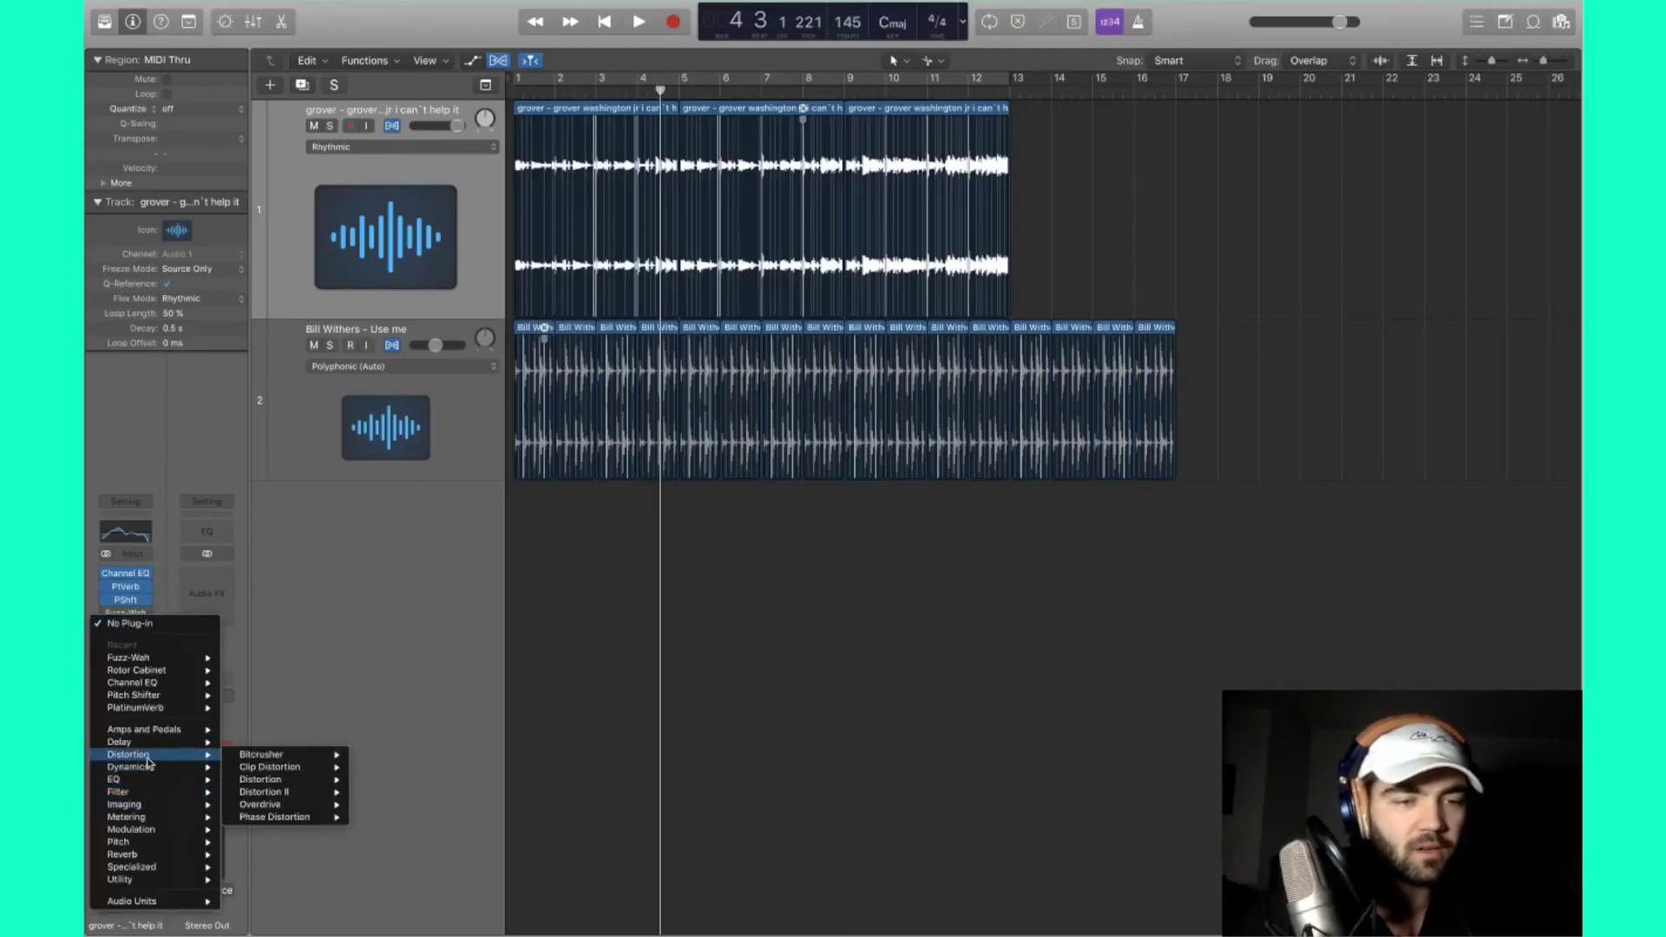
mouse_move(286, 755)
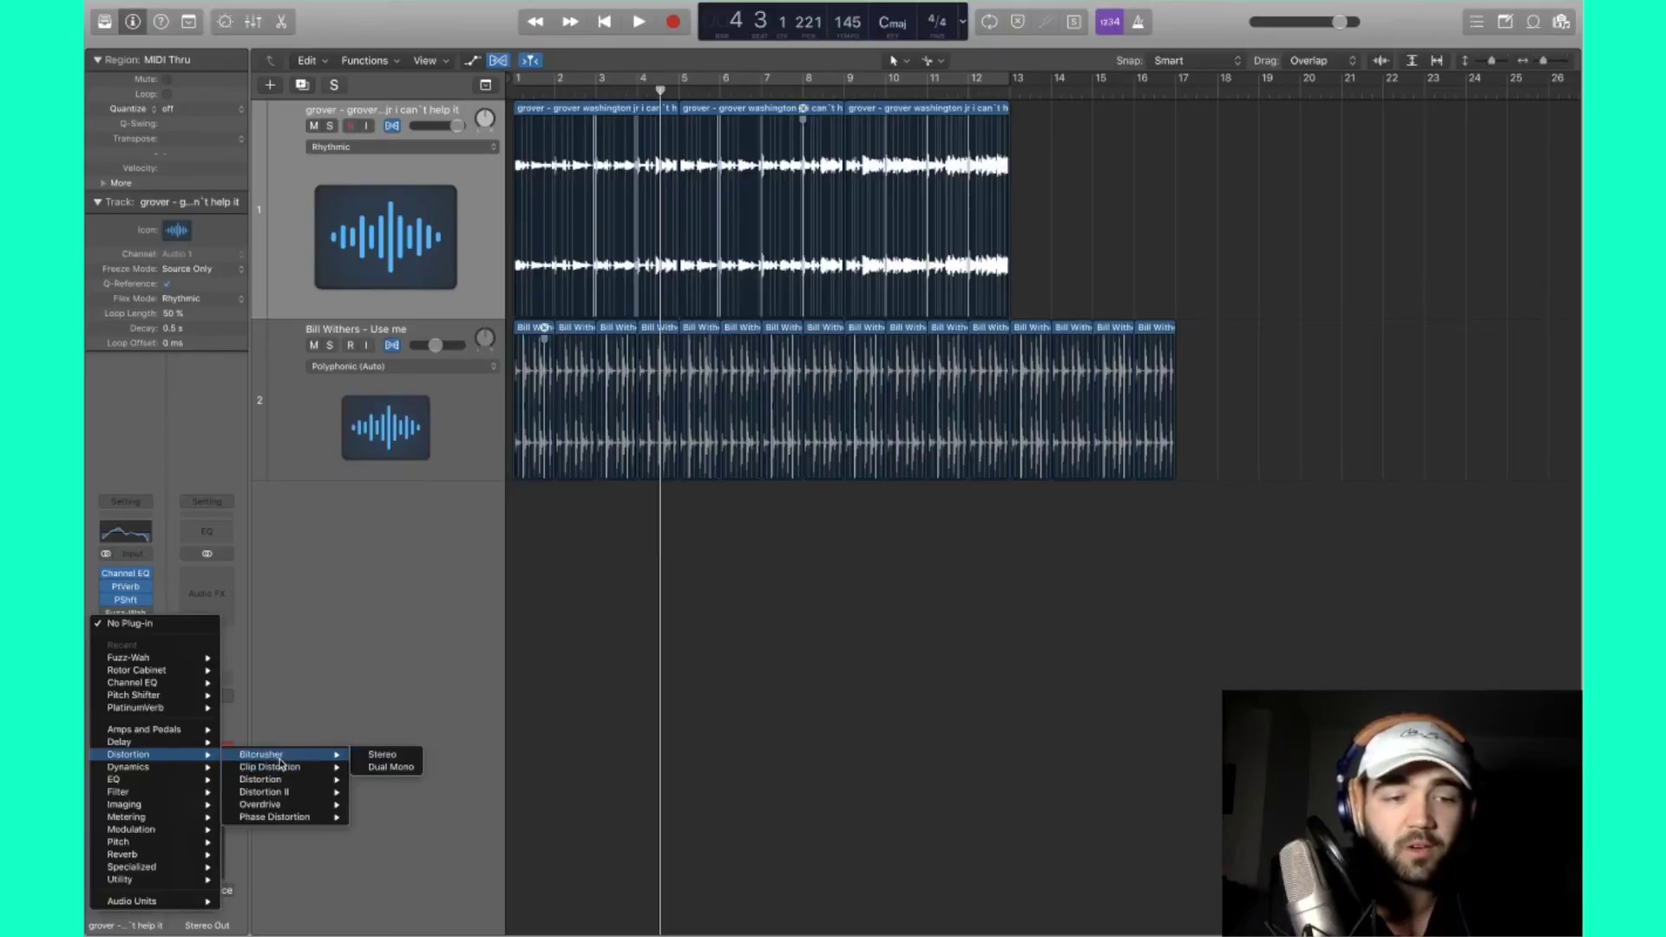
click(390, 767)
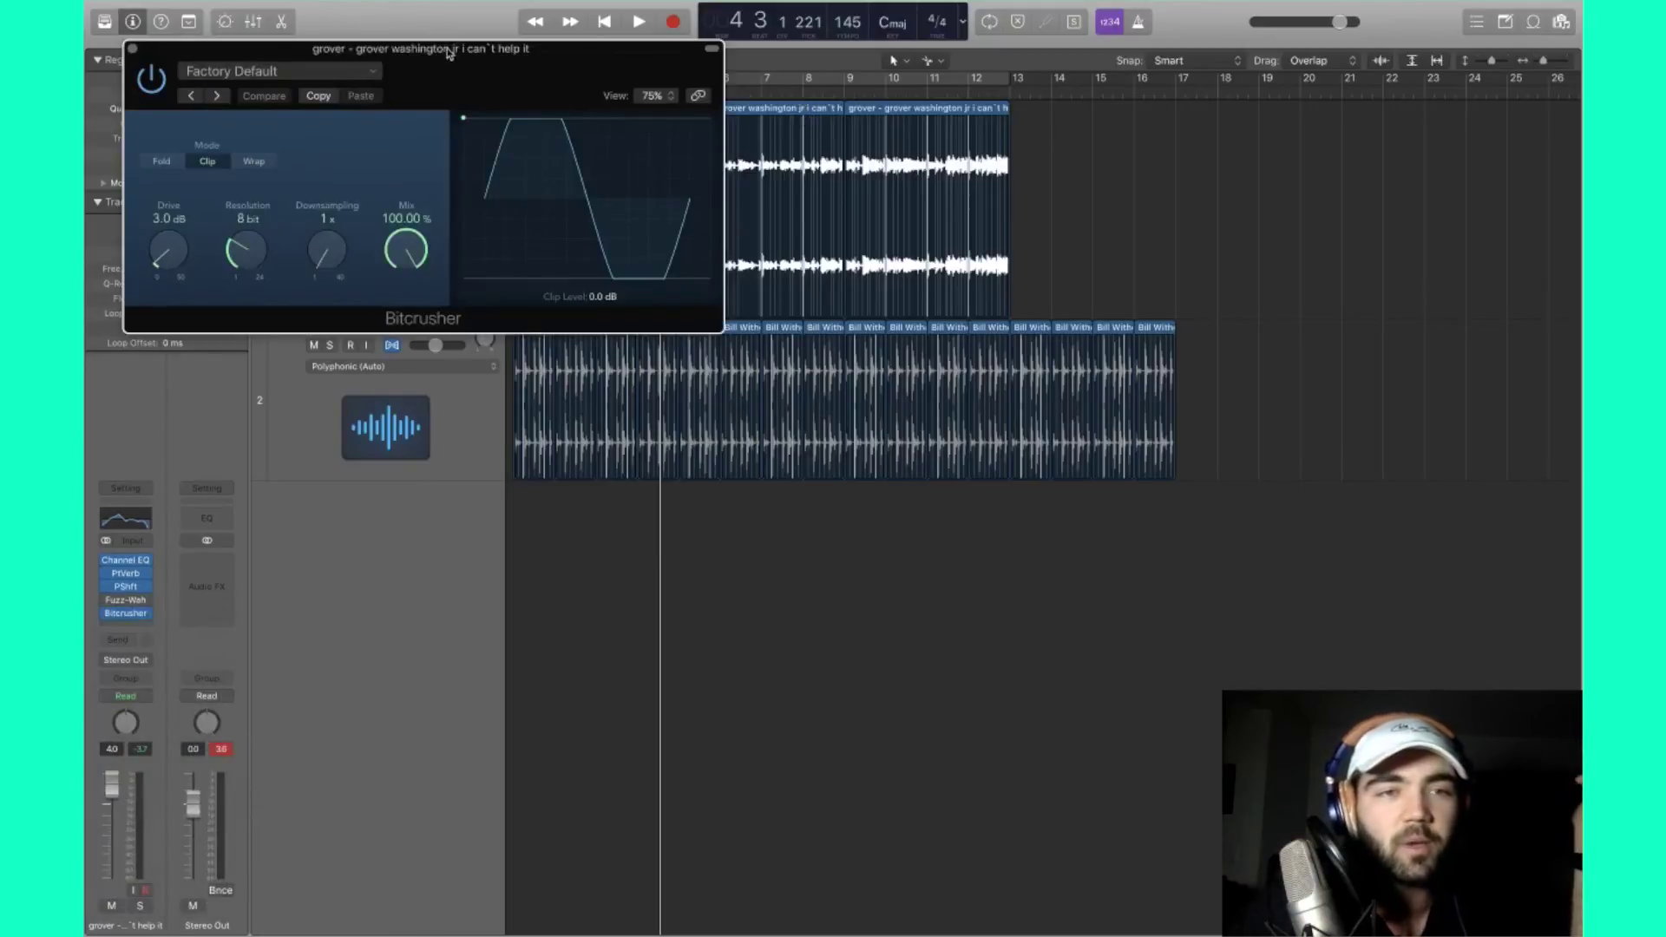
drag(539, 66, 970, 448)
key(Return)
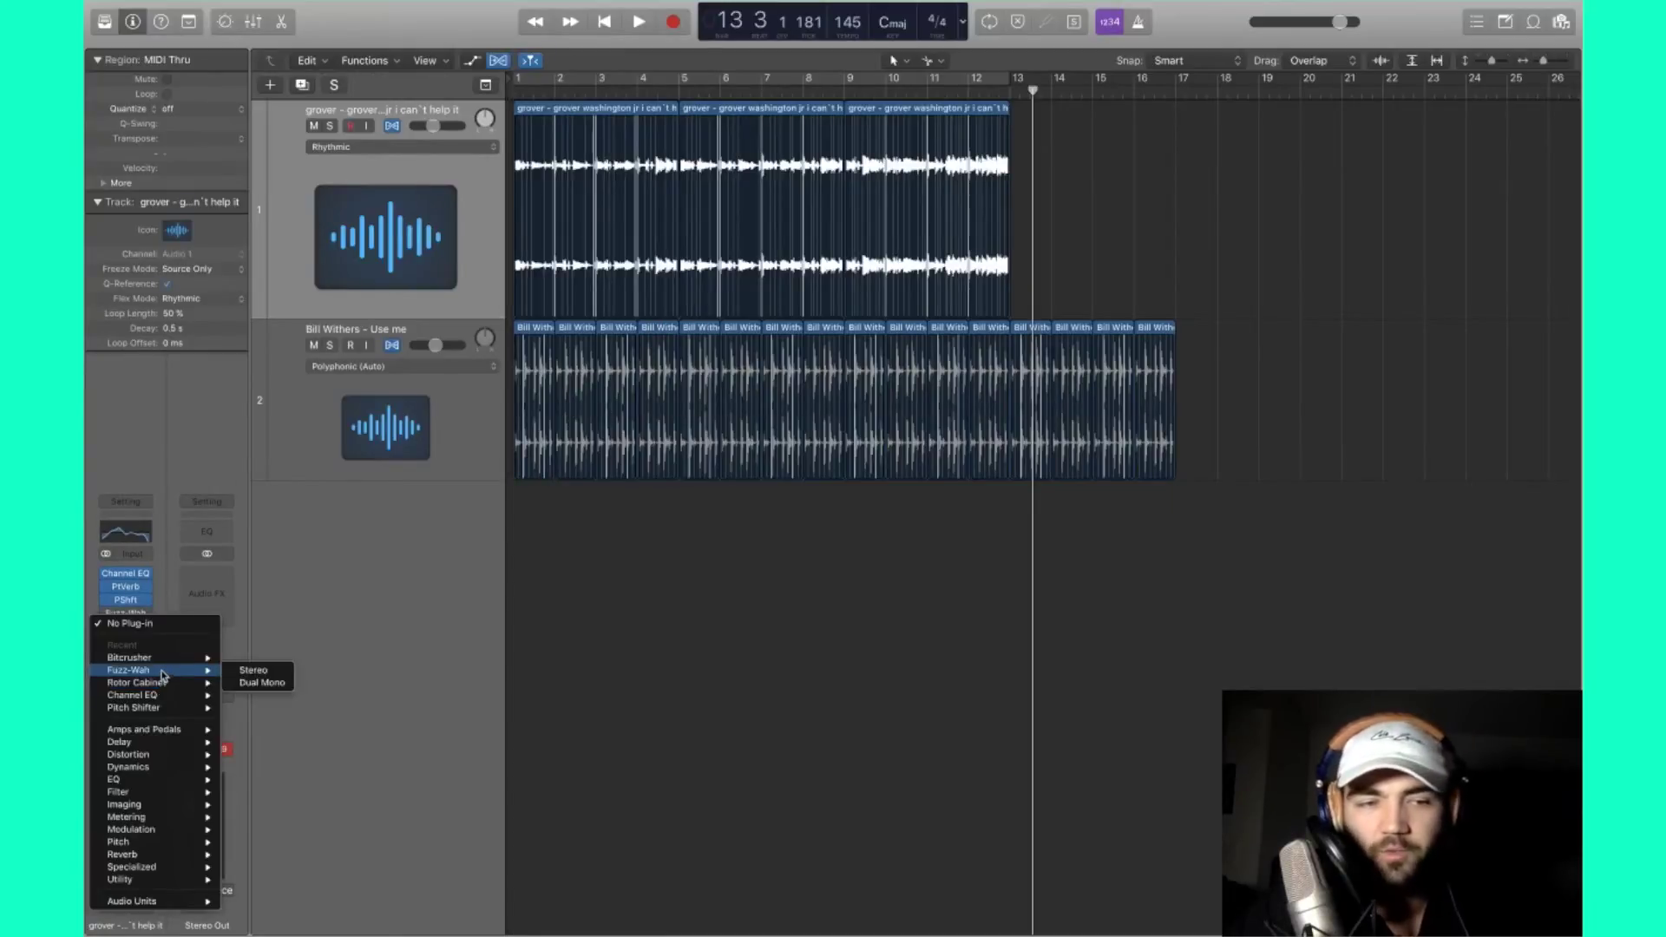
mouse_move(167, 663)
click(862, 736)
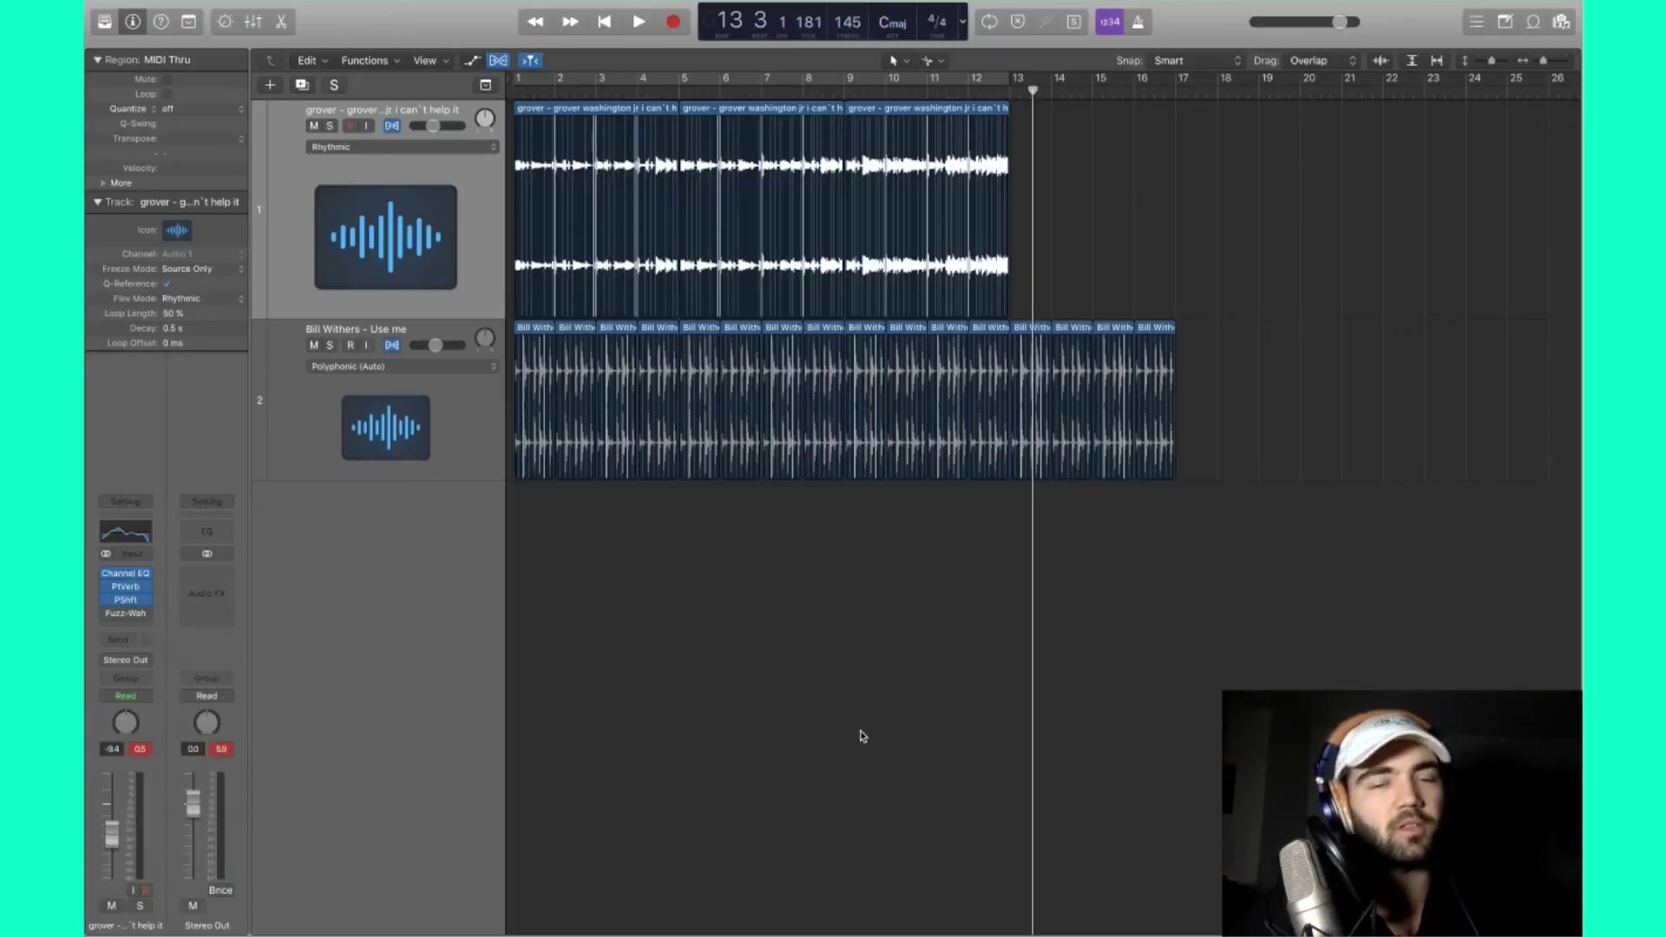
Step: Add a Single Band EQ after the Fuzz-Wah, set to High Cut mode
click(126, 626)
mouse_move(143, 792)
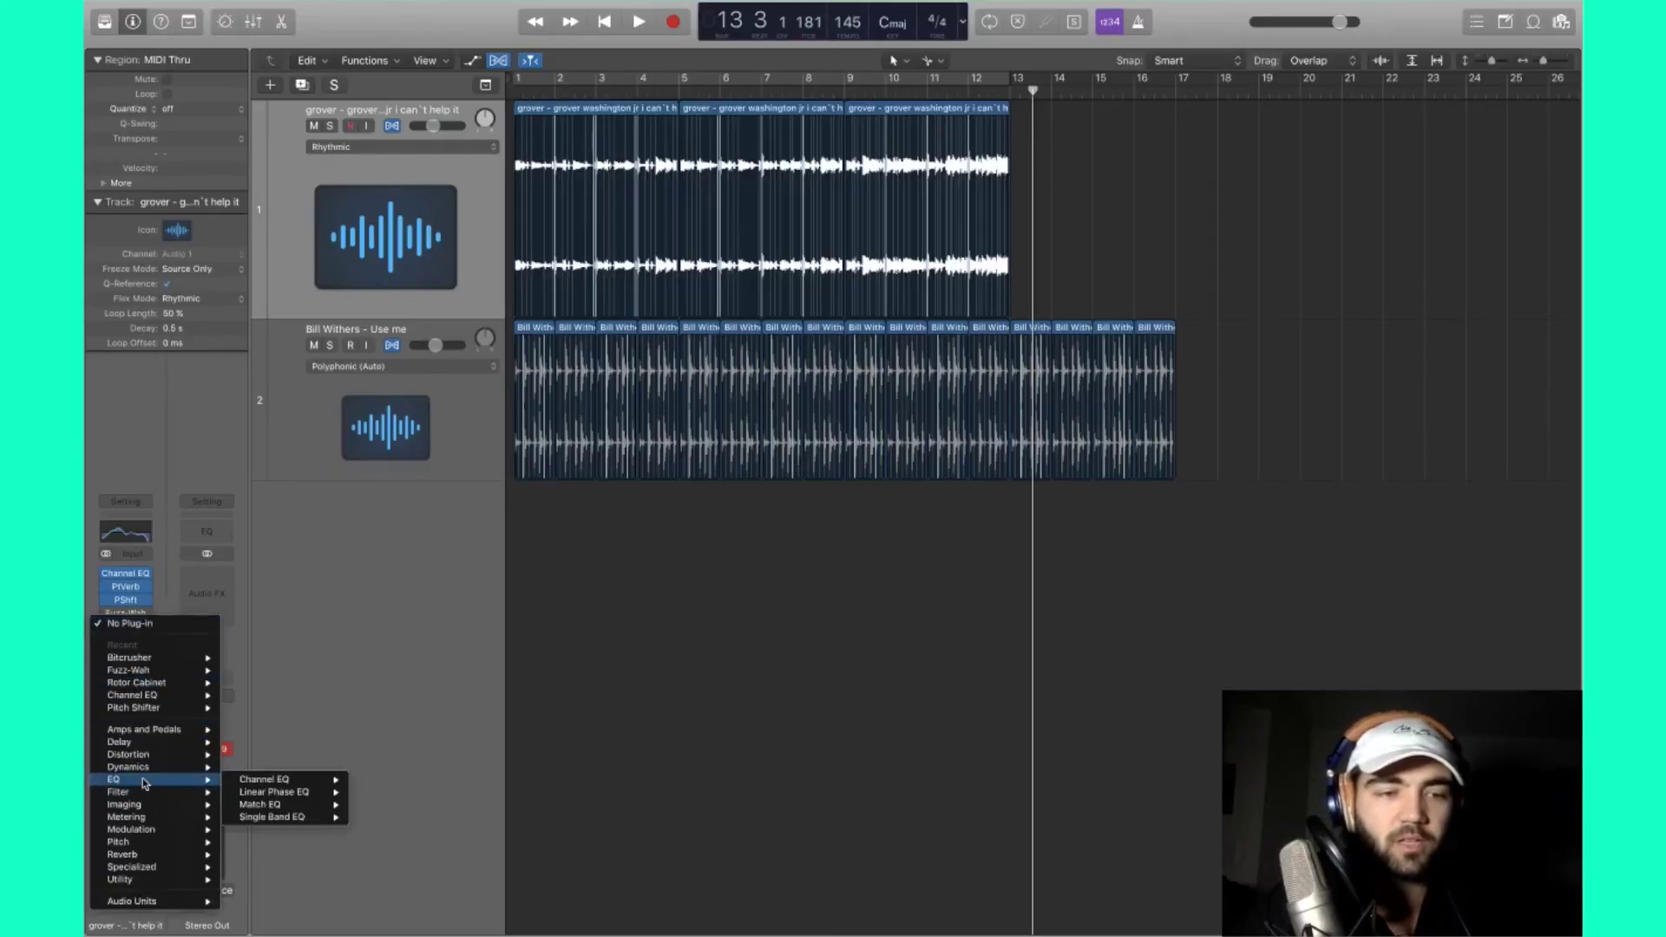
mouse_move(286, 817)
click(373, 829)
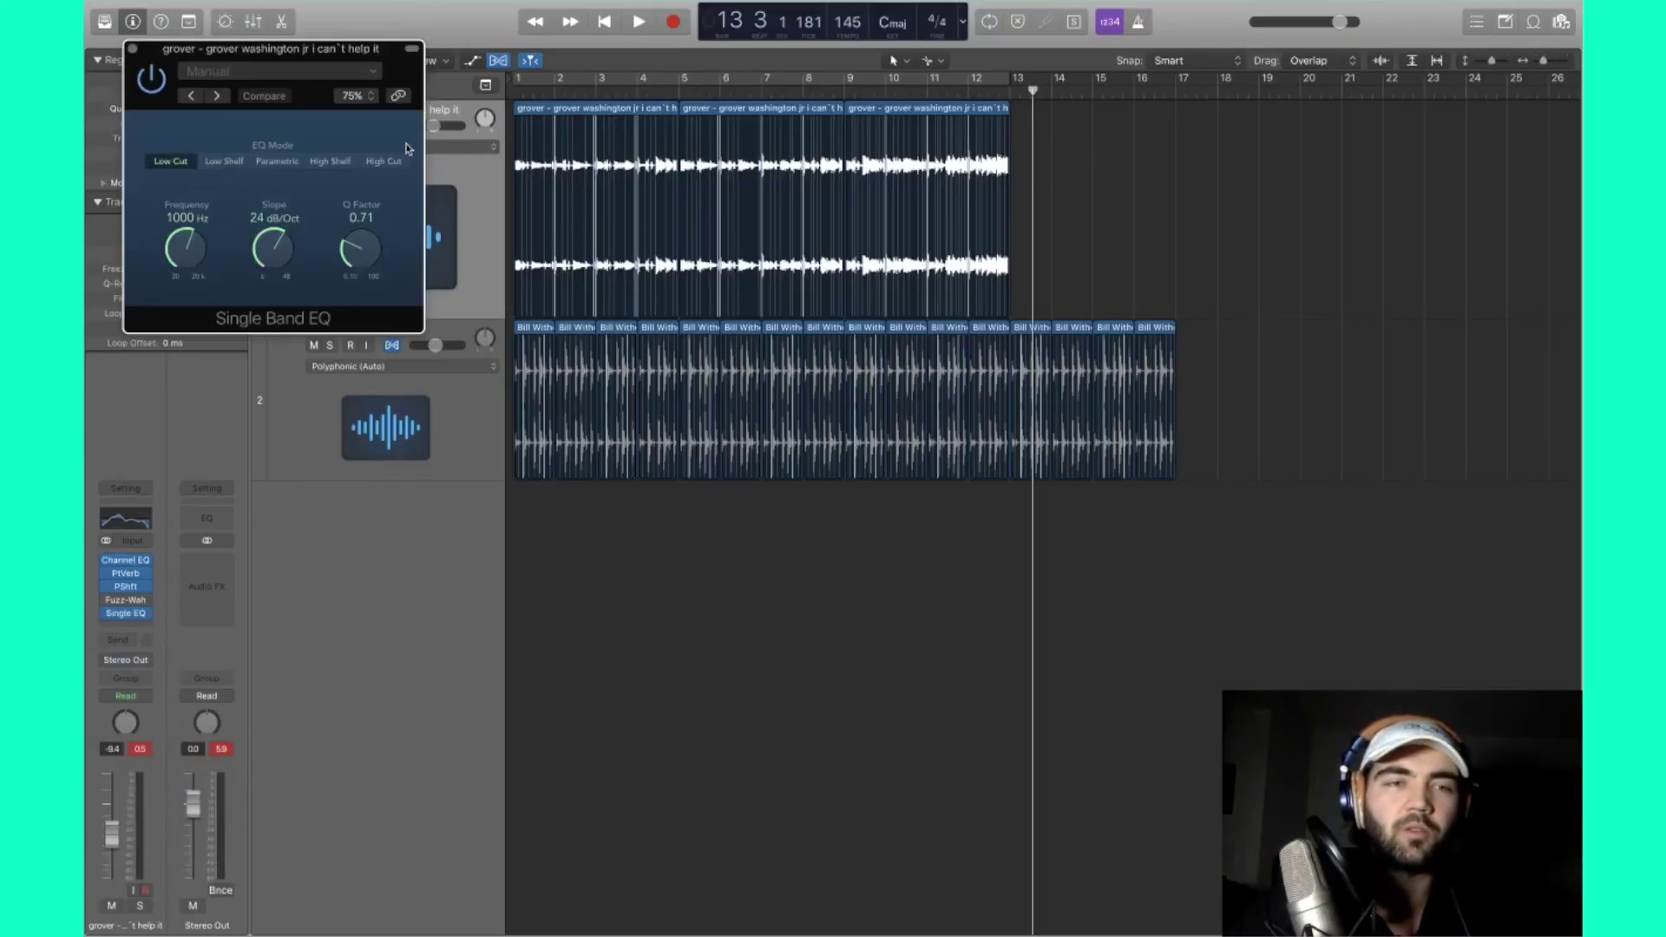
click(384, 162)
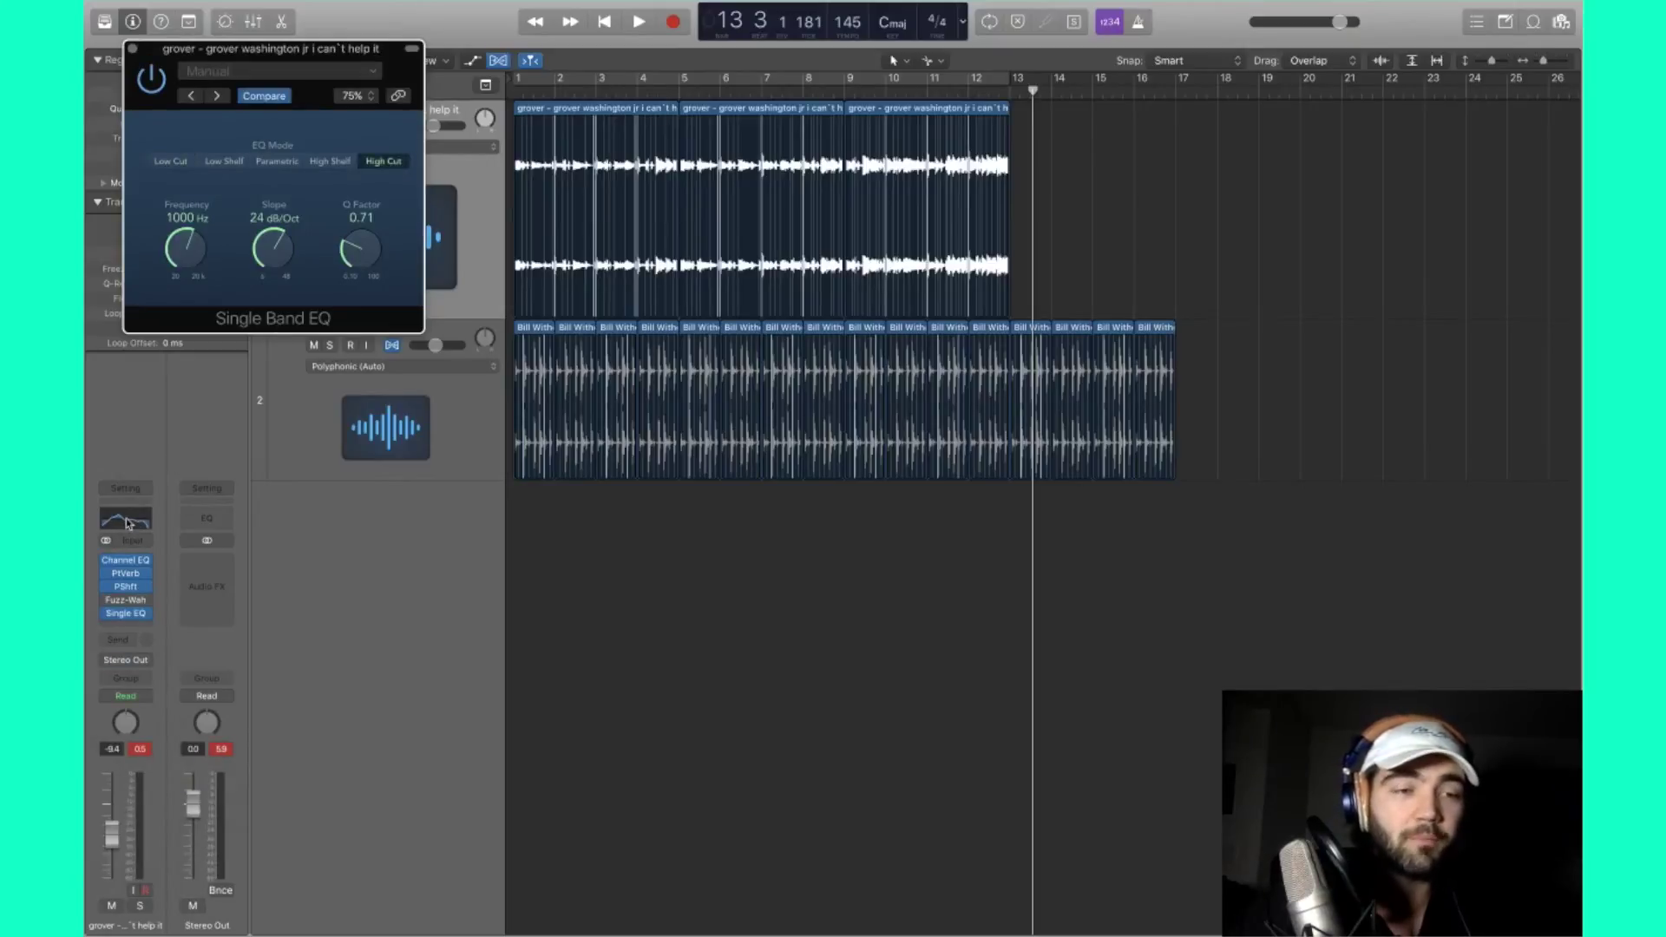
Step: Bypass the sample's Channel EQ and play to hear the 166 Hz high cut
click(127, 521)
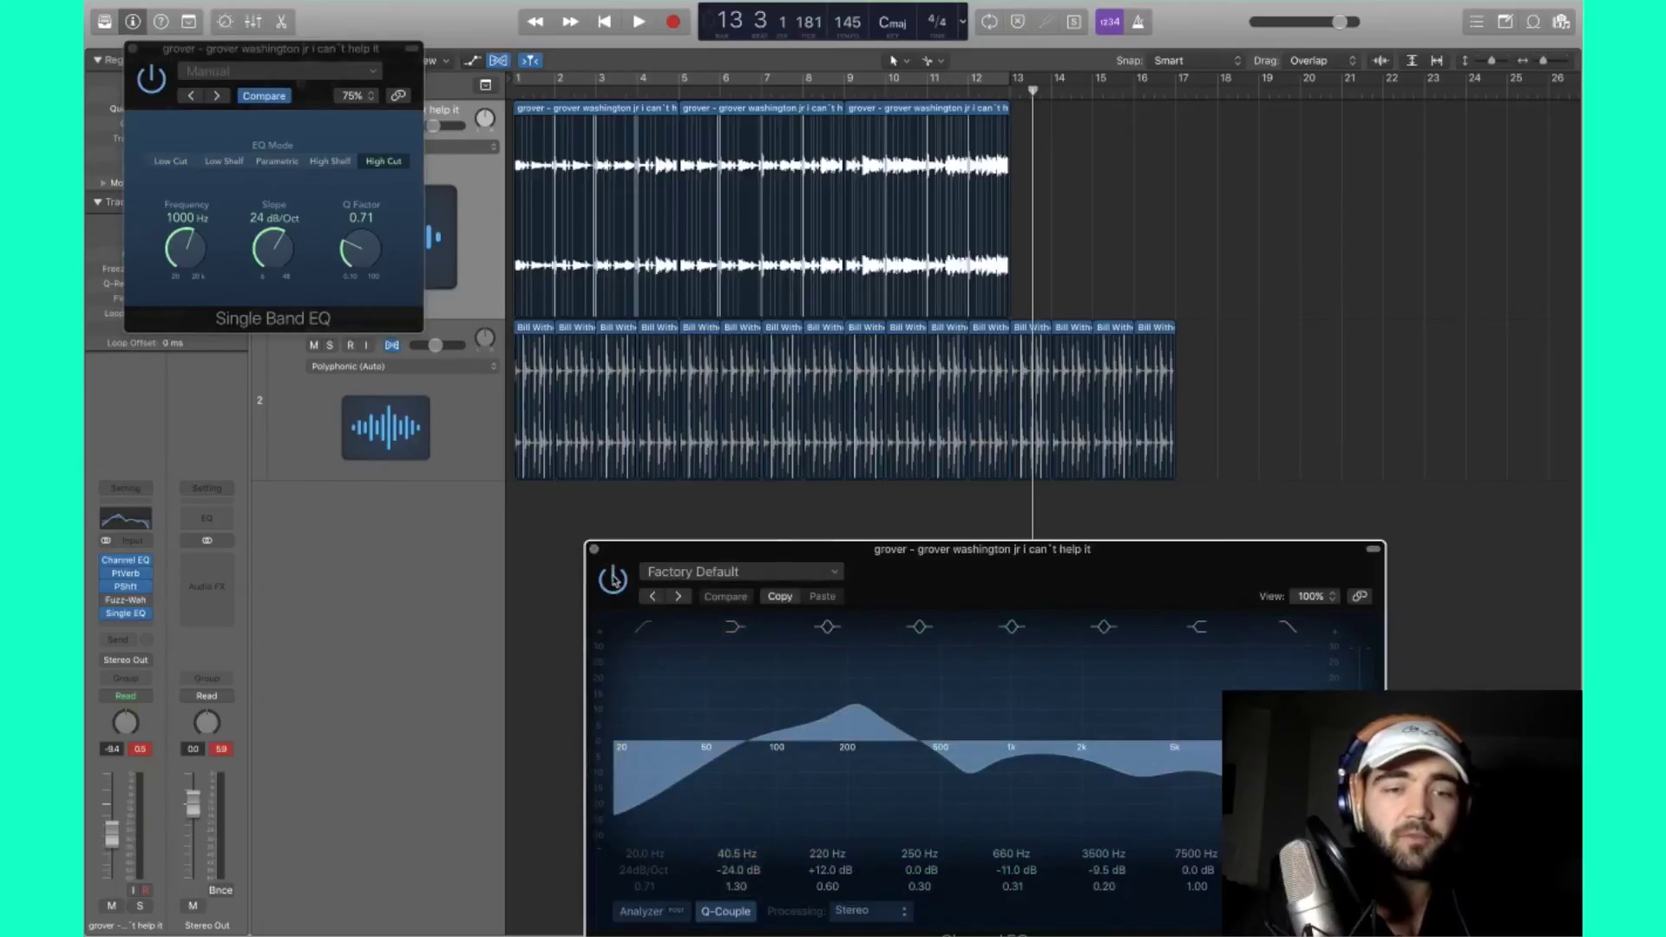
click(613, 580)
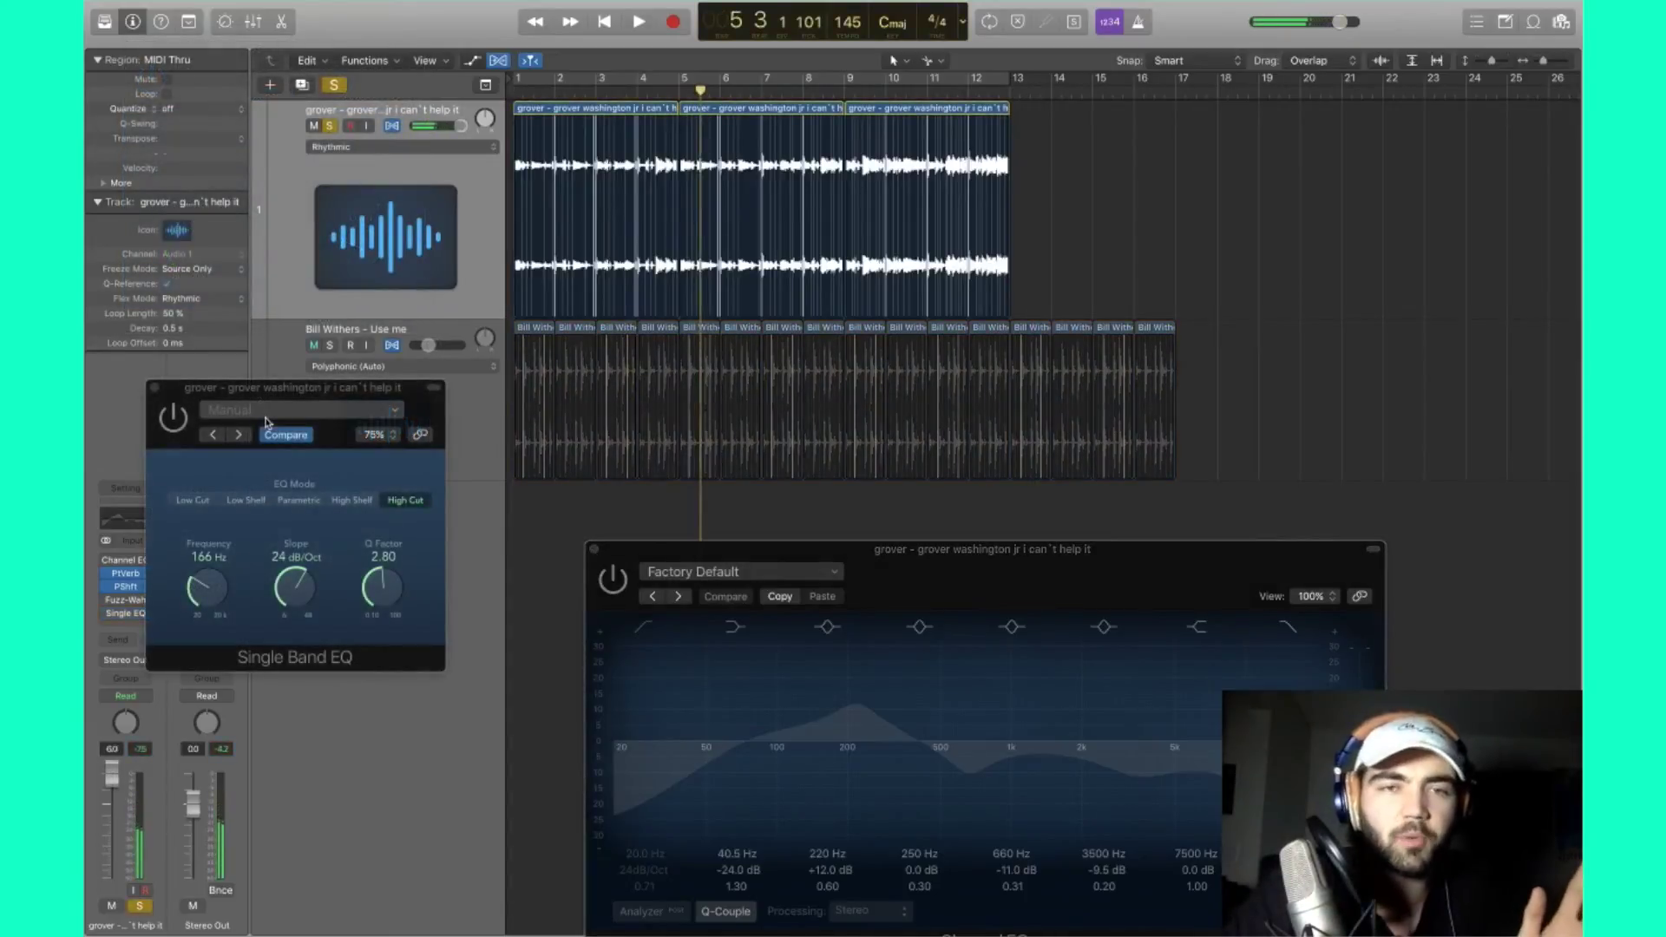
key(space)
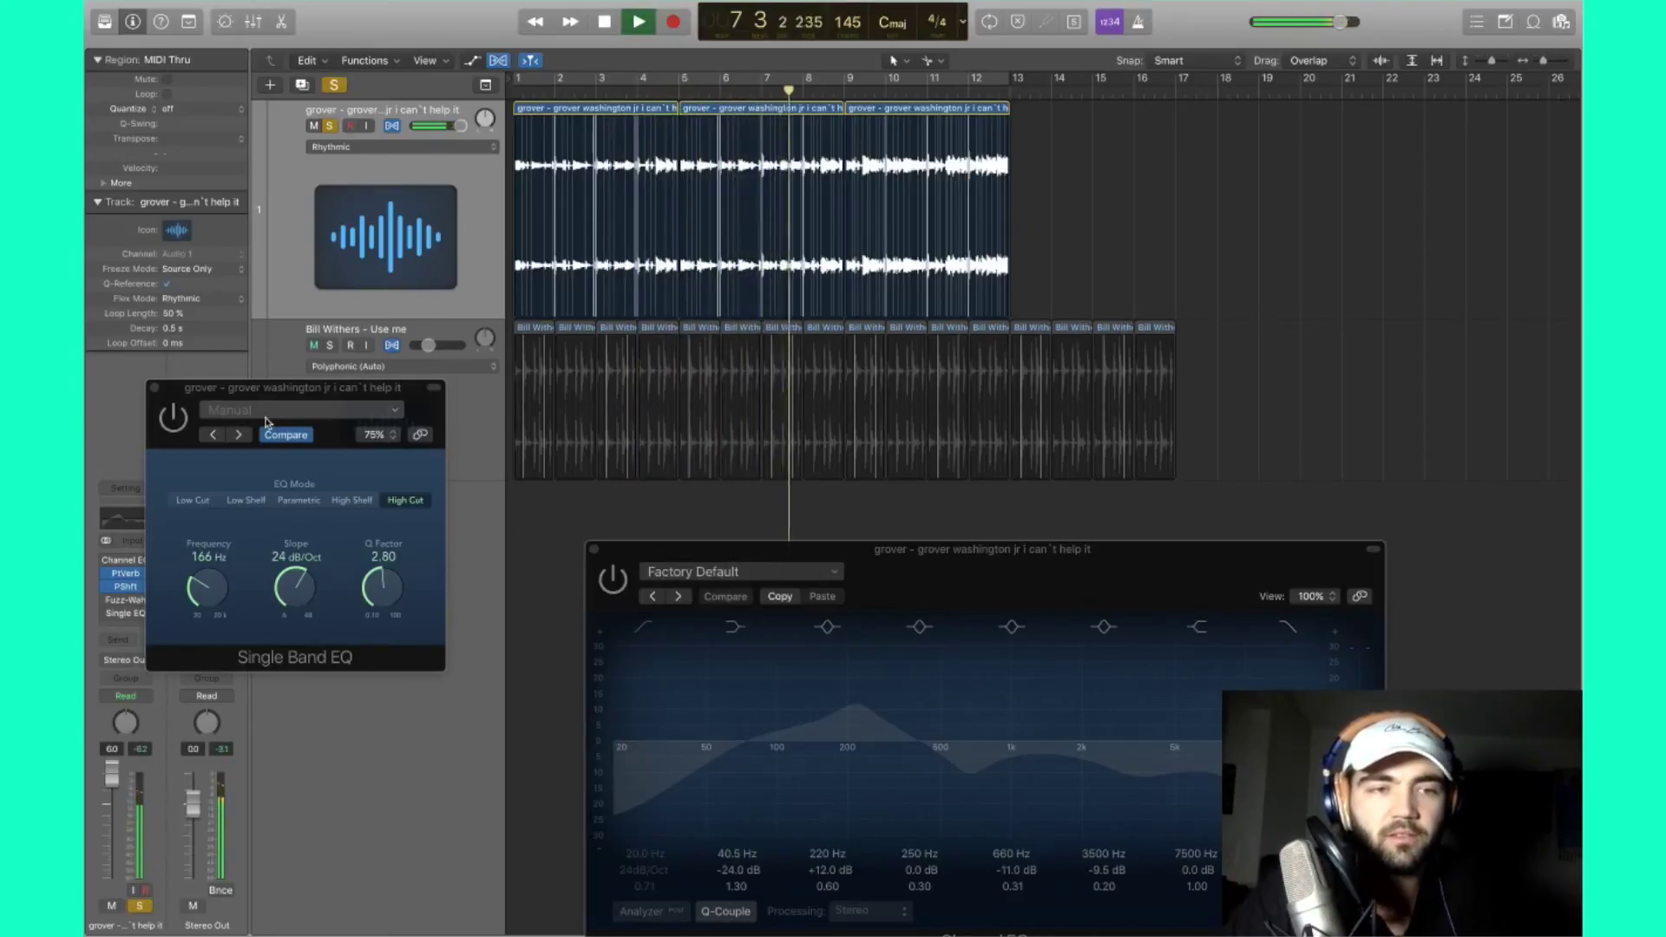
click(172, 420)
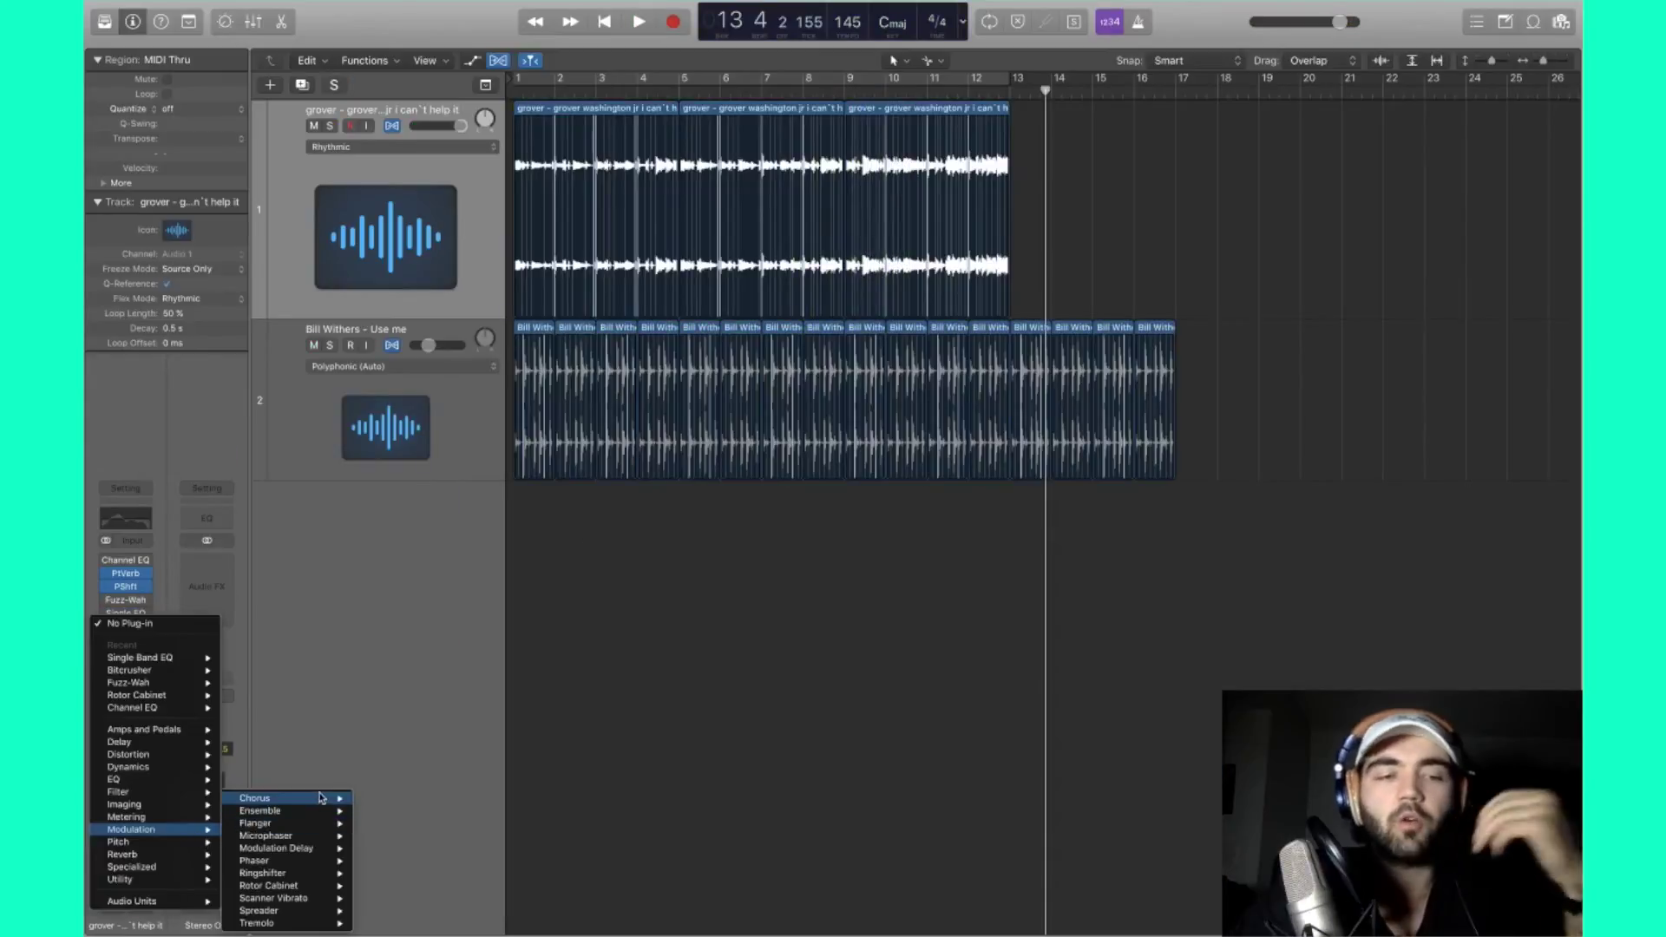
mouse_move(318, 800)
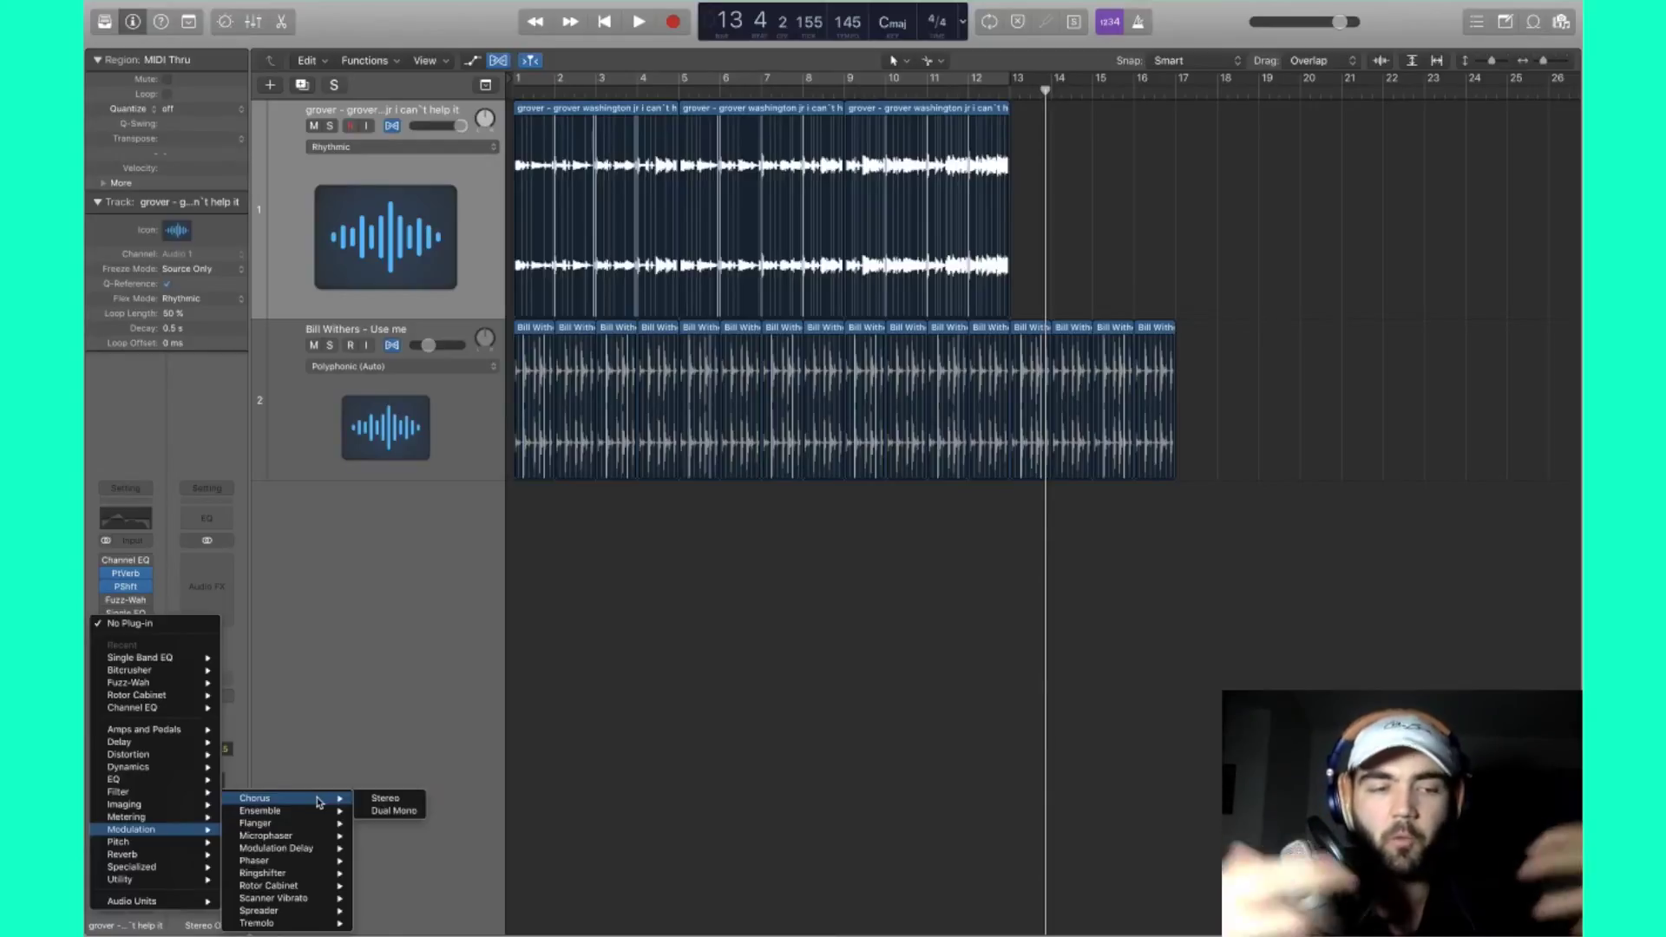
mouse_move(272, 862)
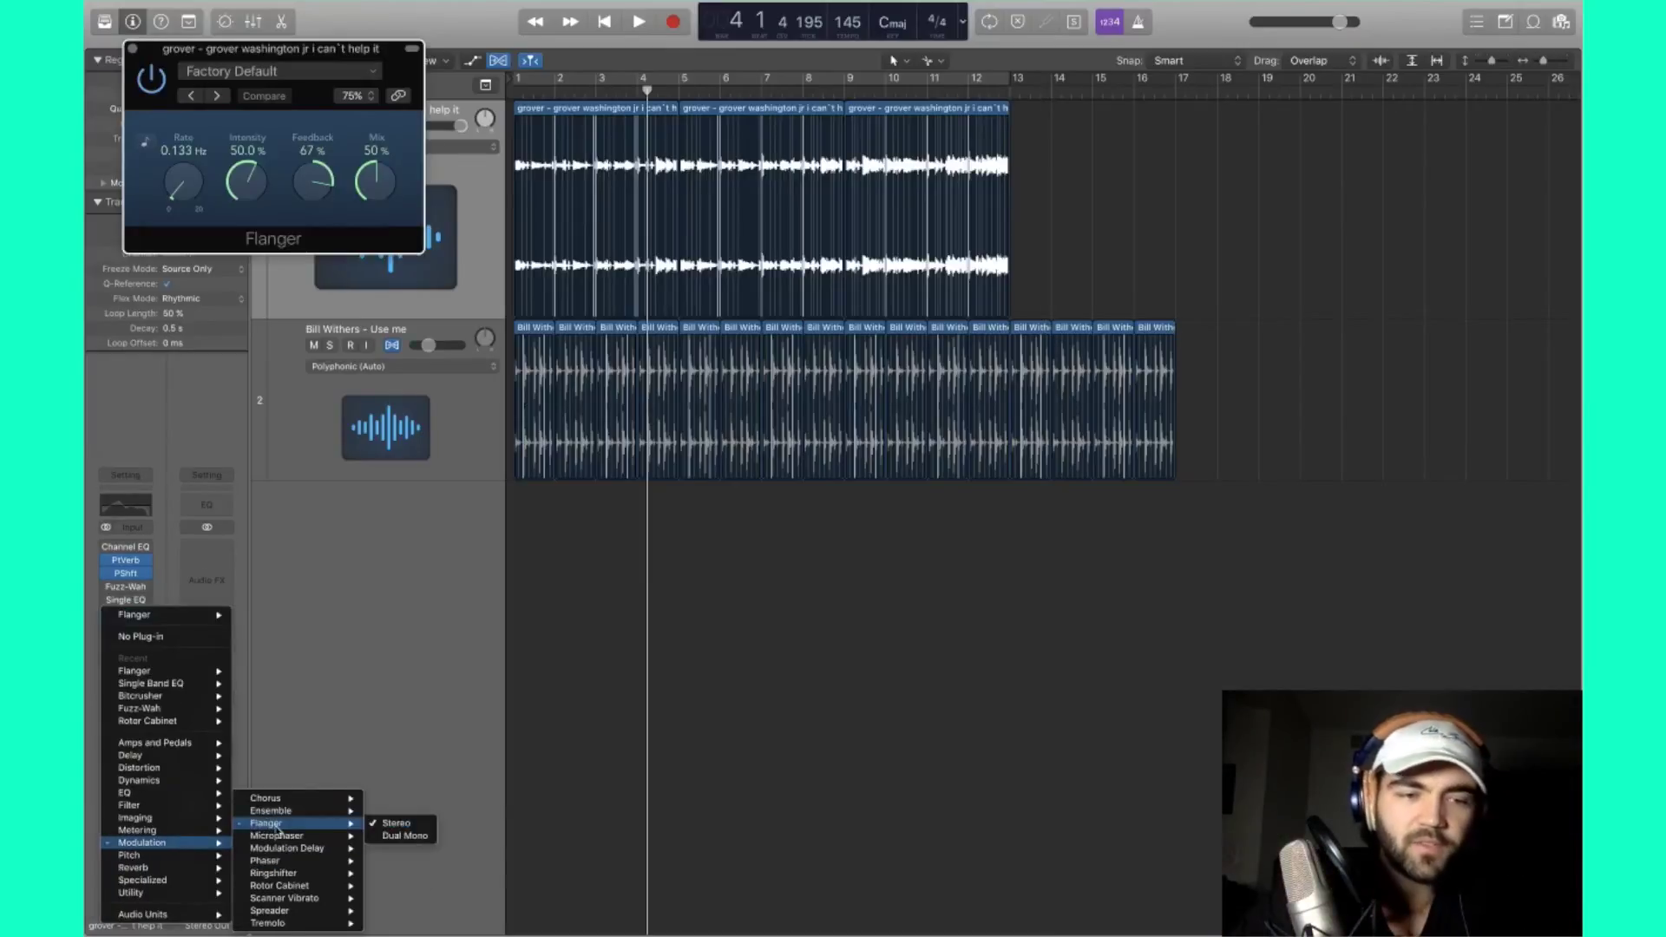
click(274, 825)
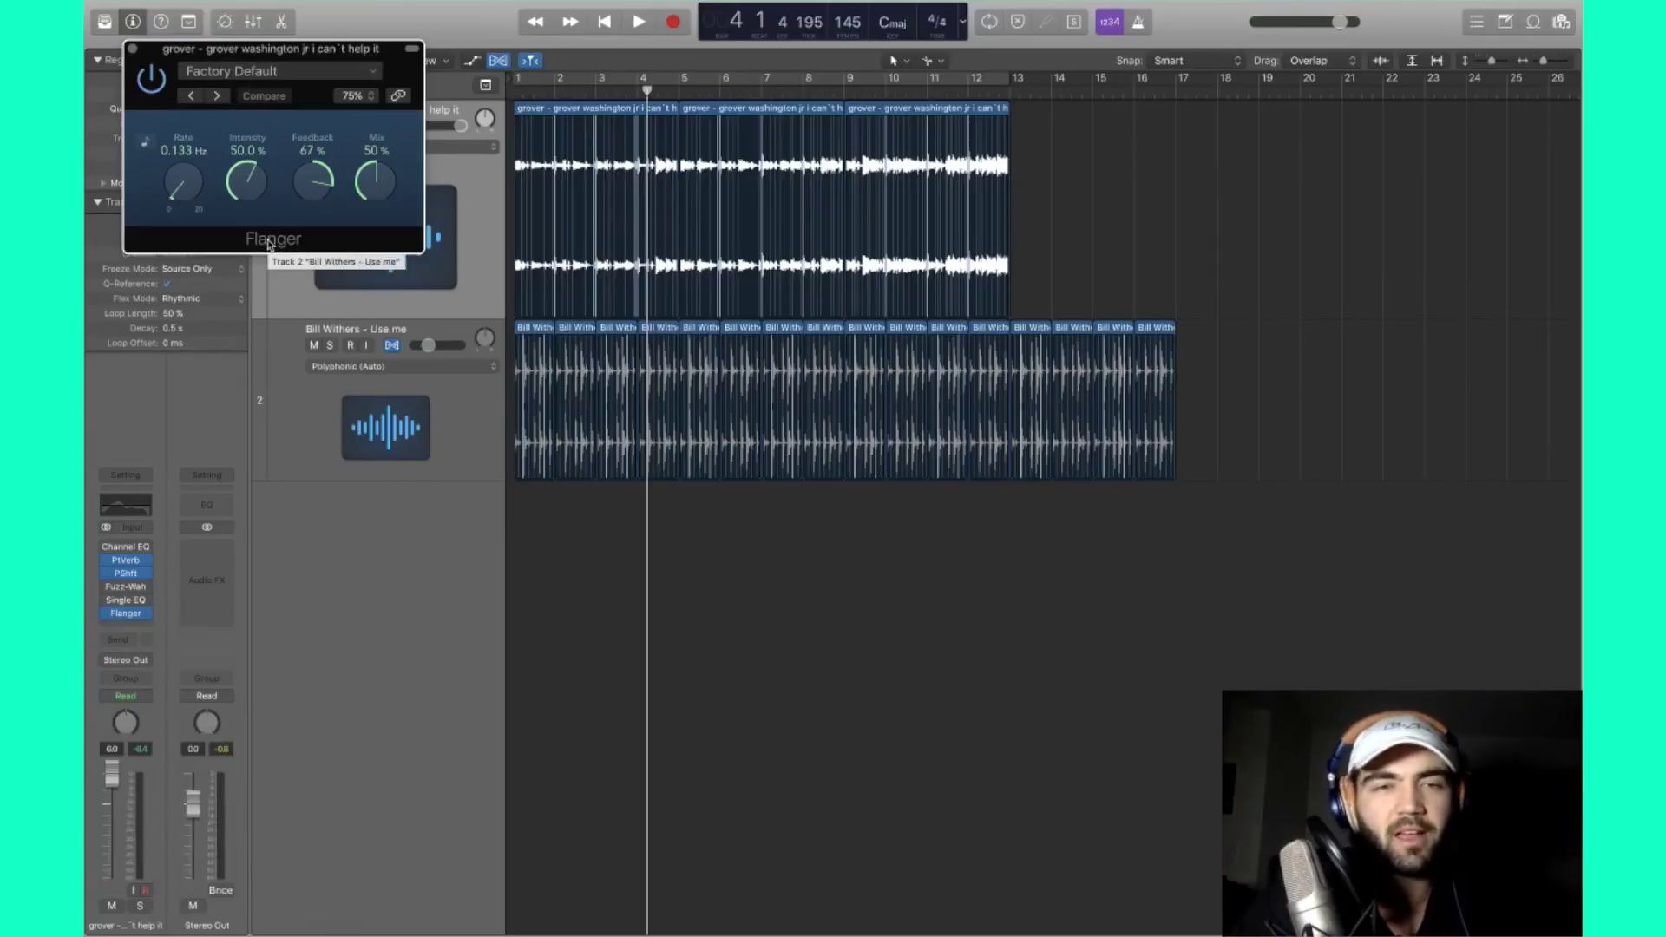
drag(374, 182, 376, 143)
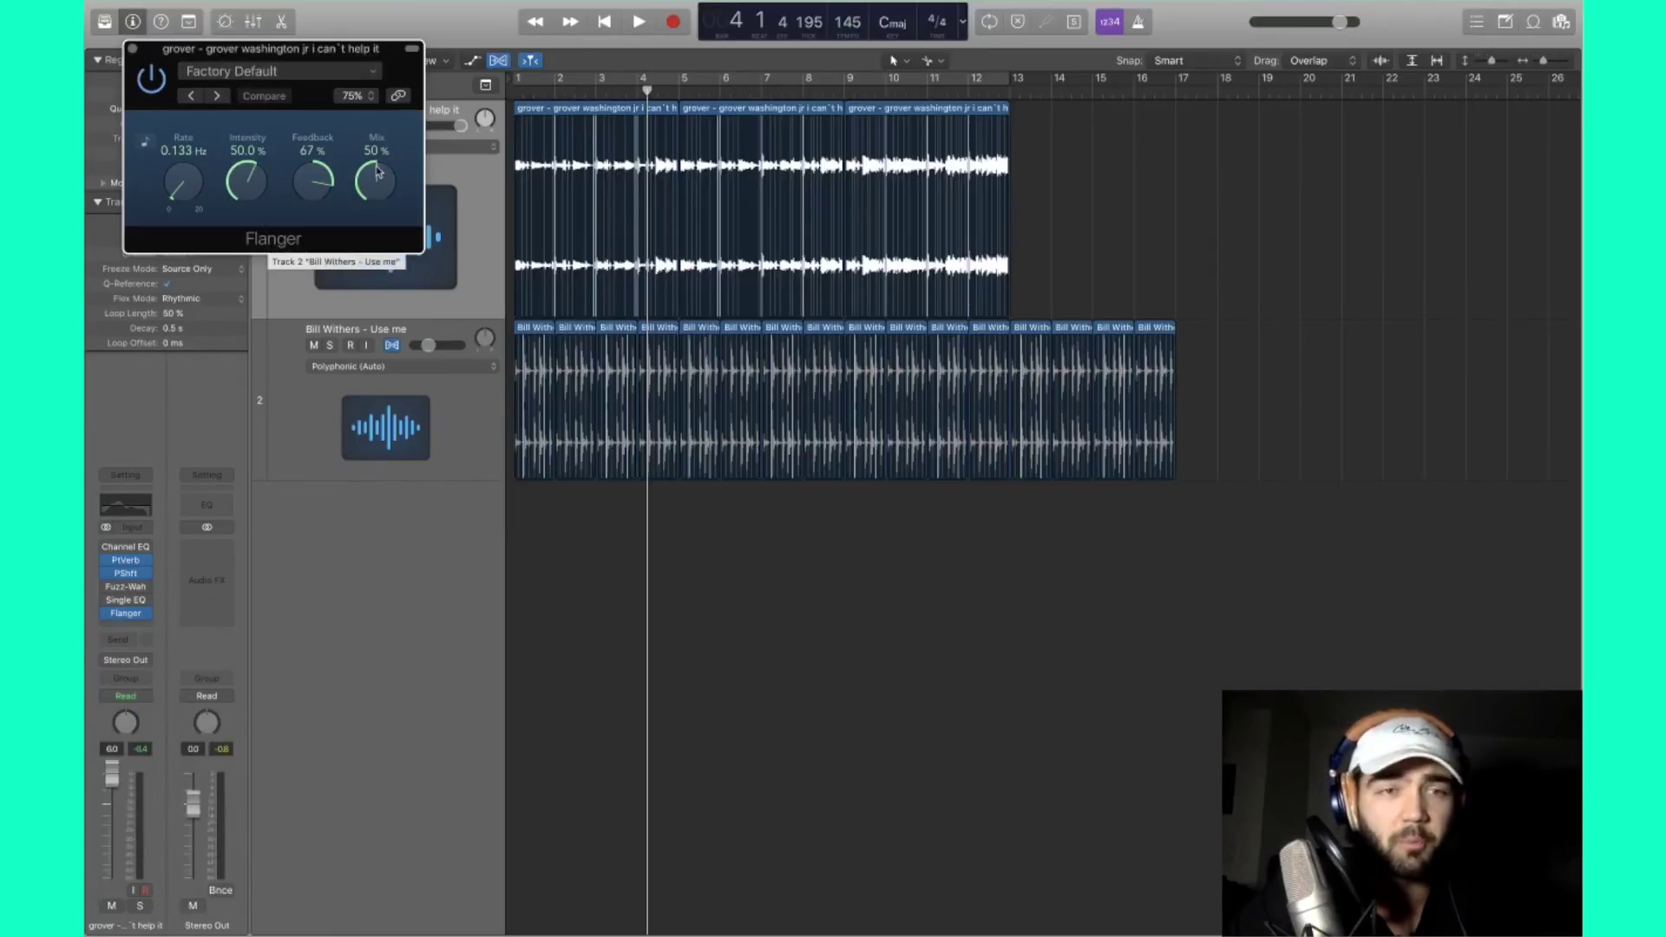
key(space)
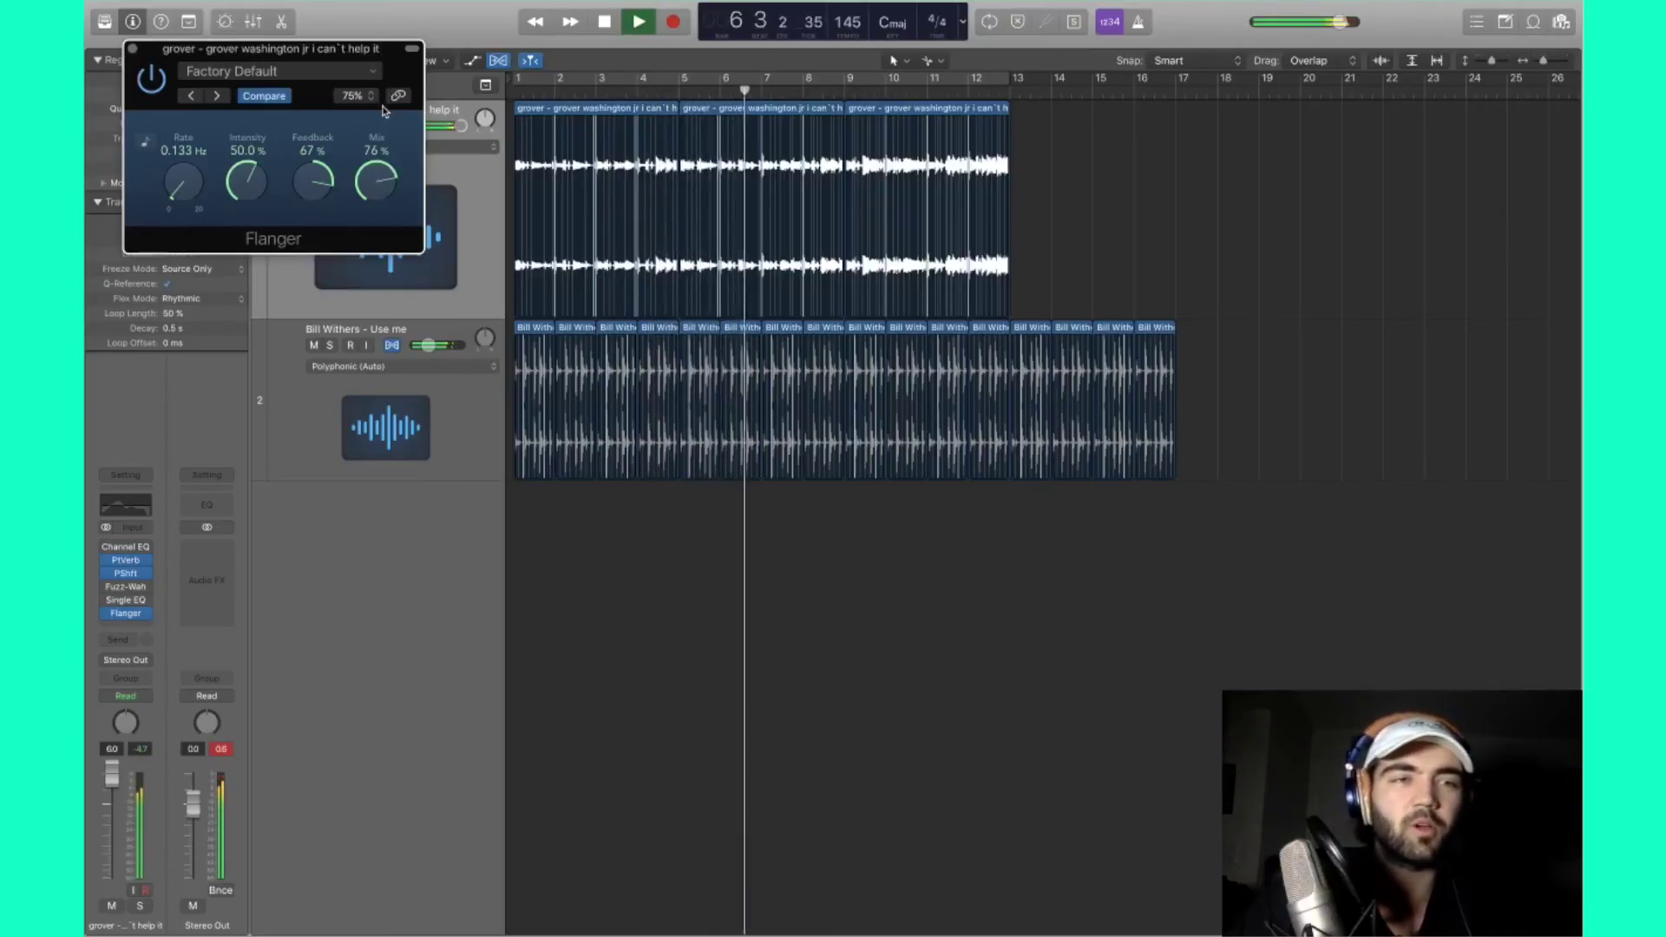
click(132, 48)
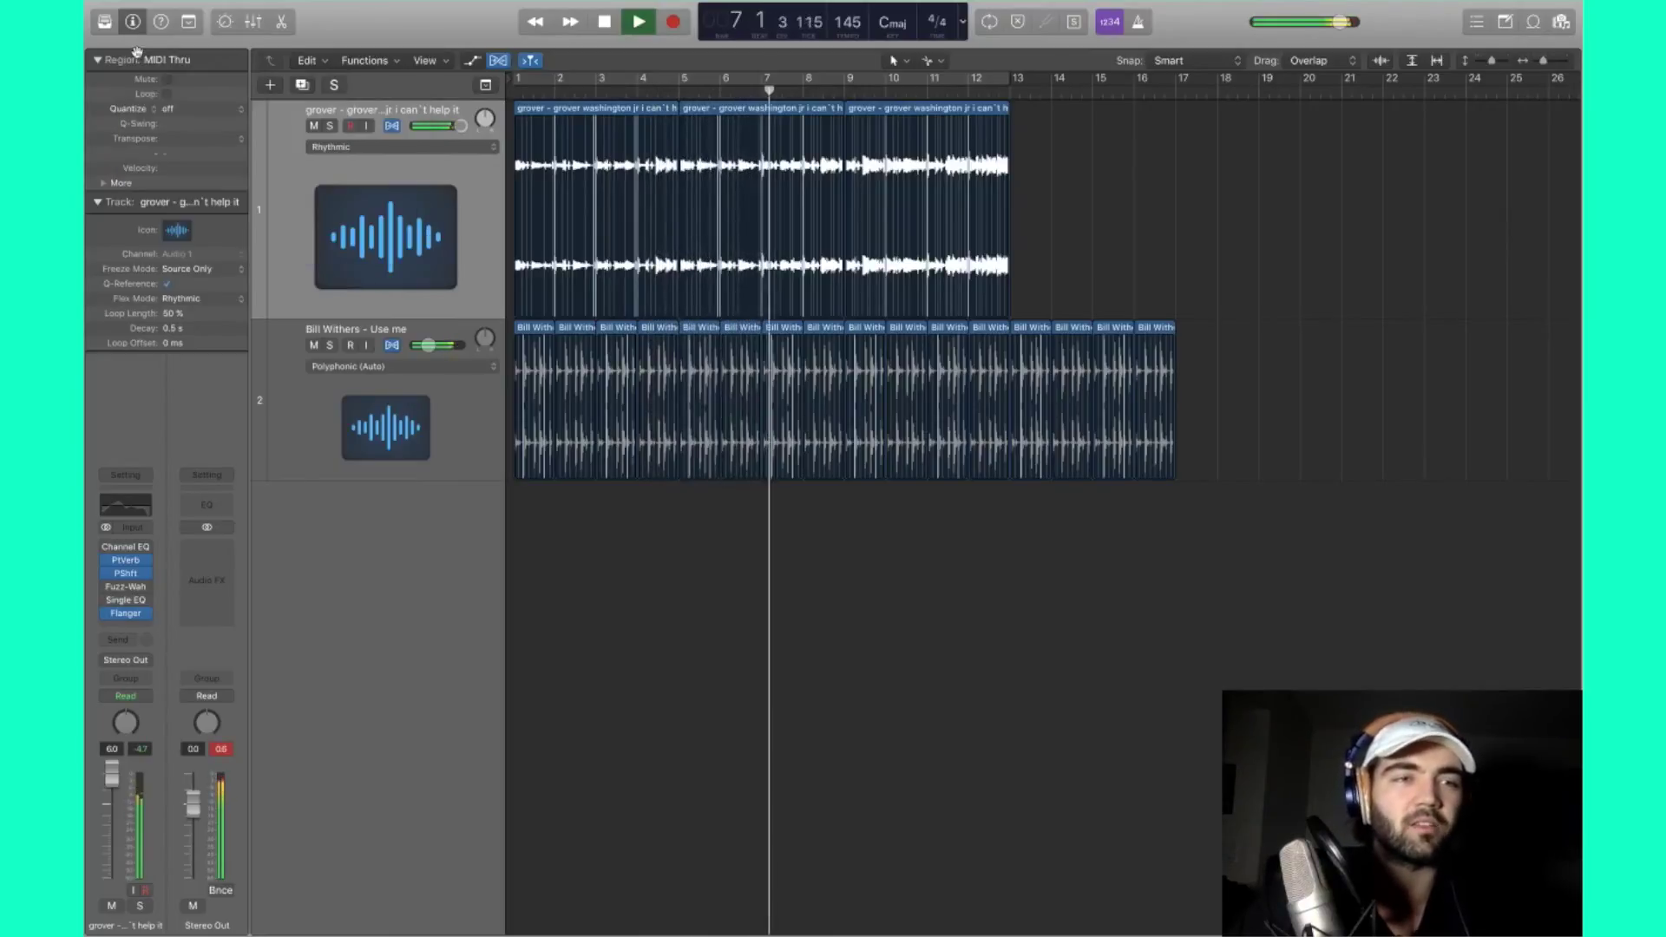
click(105, 613)
click(153, 614)
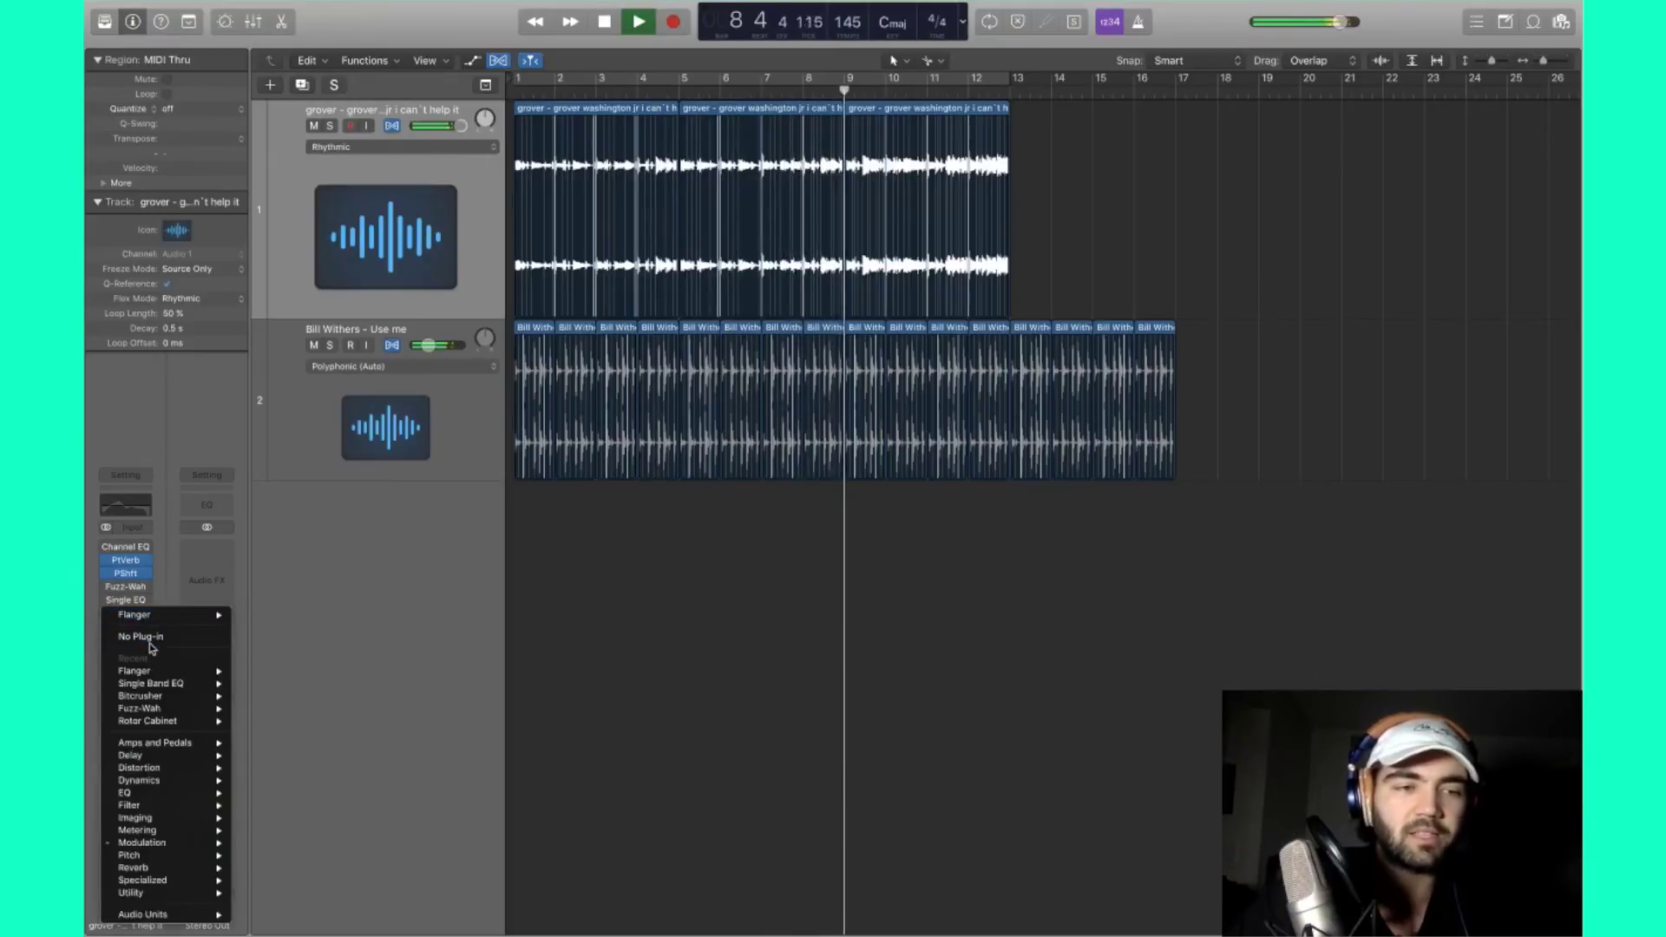
click(139, 636)
key(space)
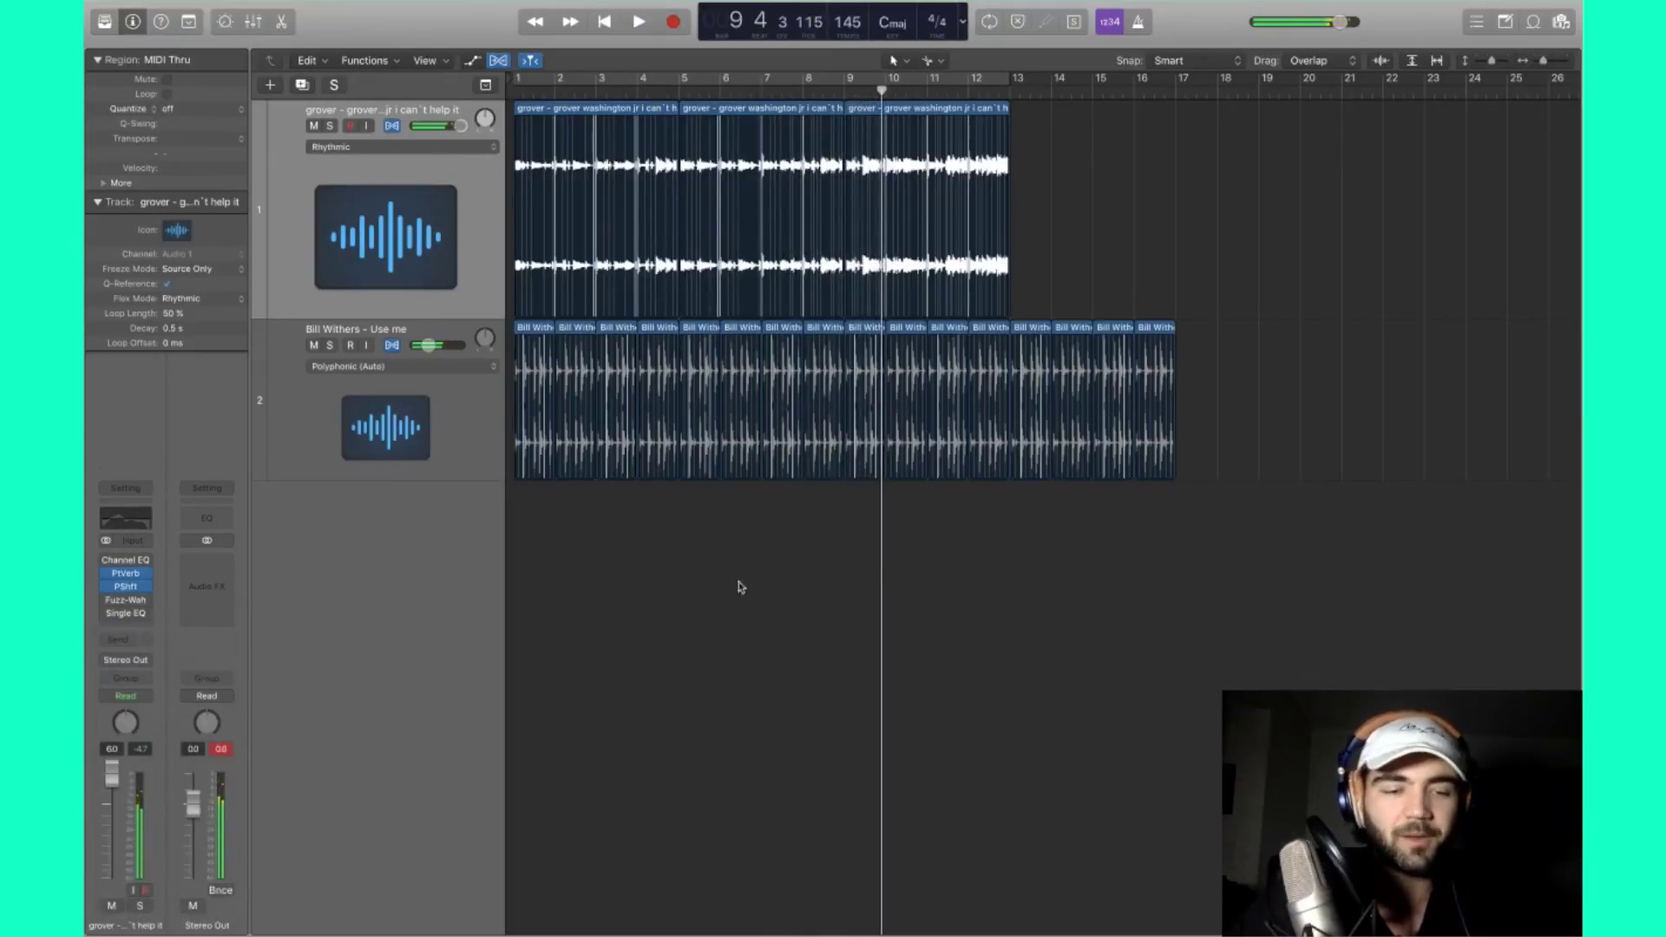
click(125, 616)
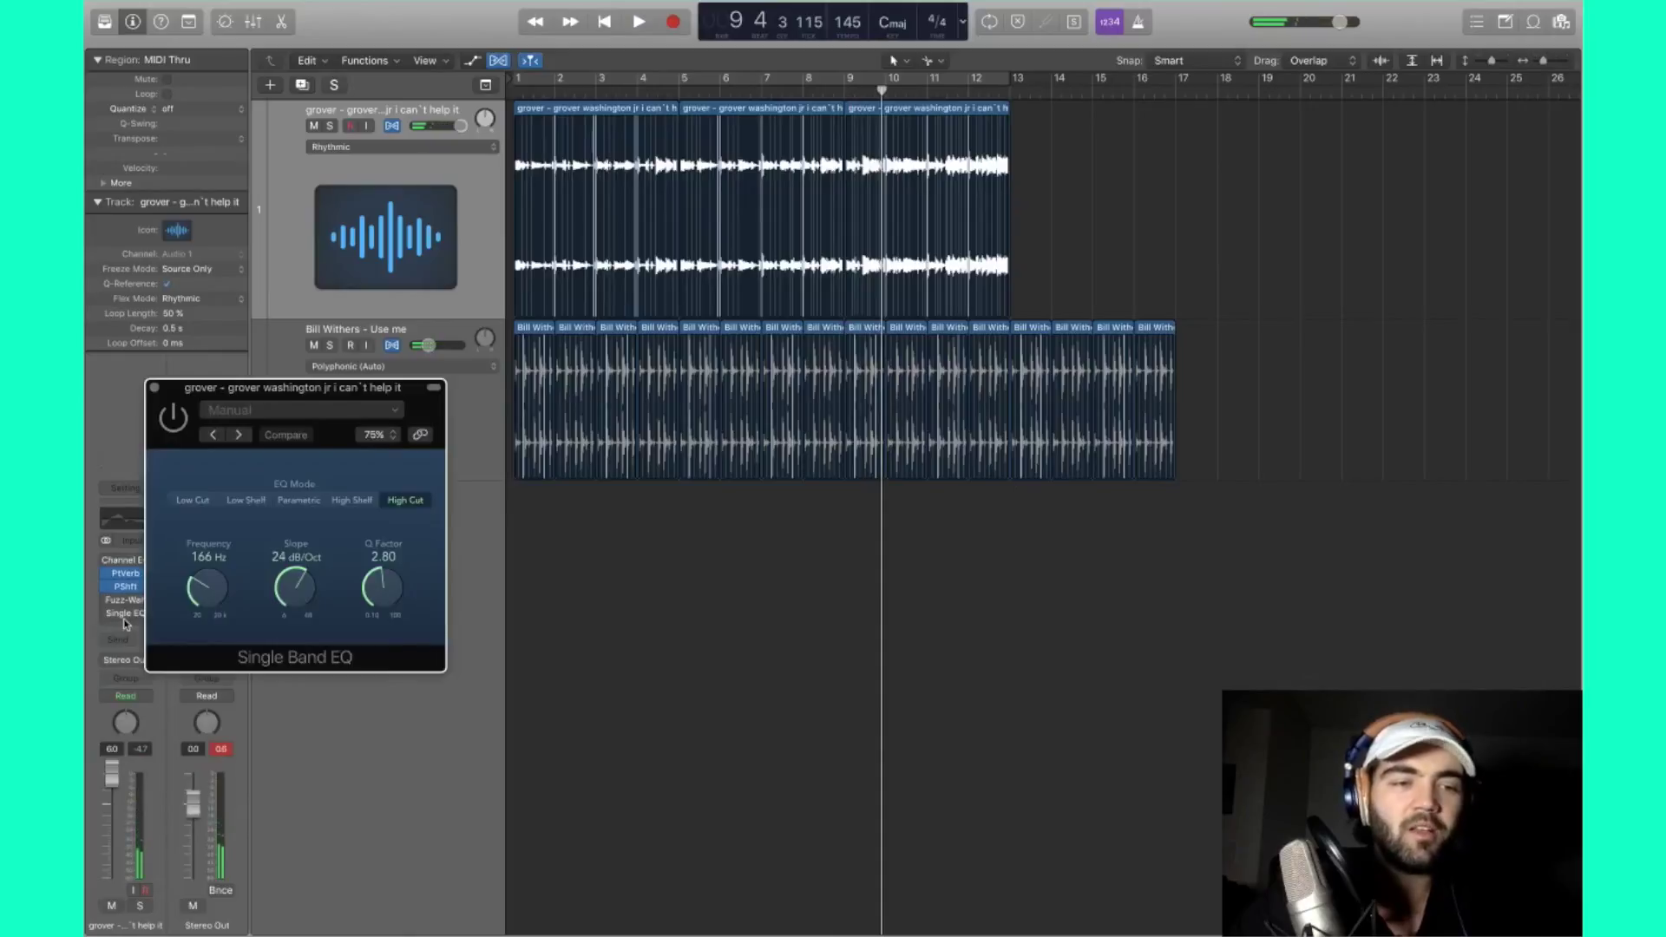
click(155, 387)
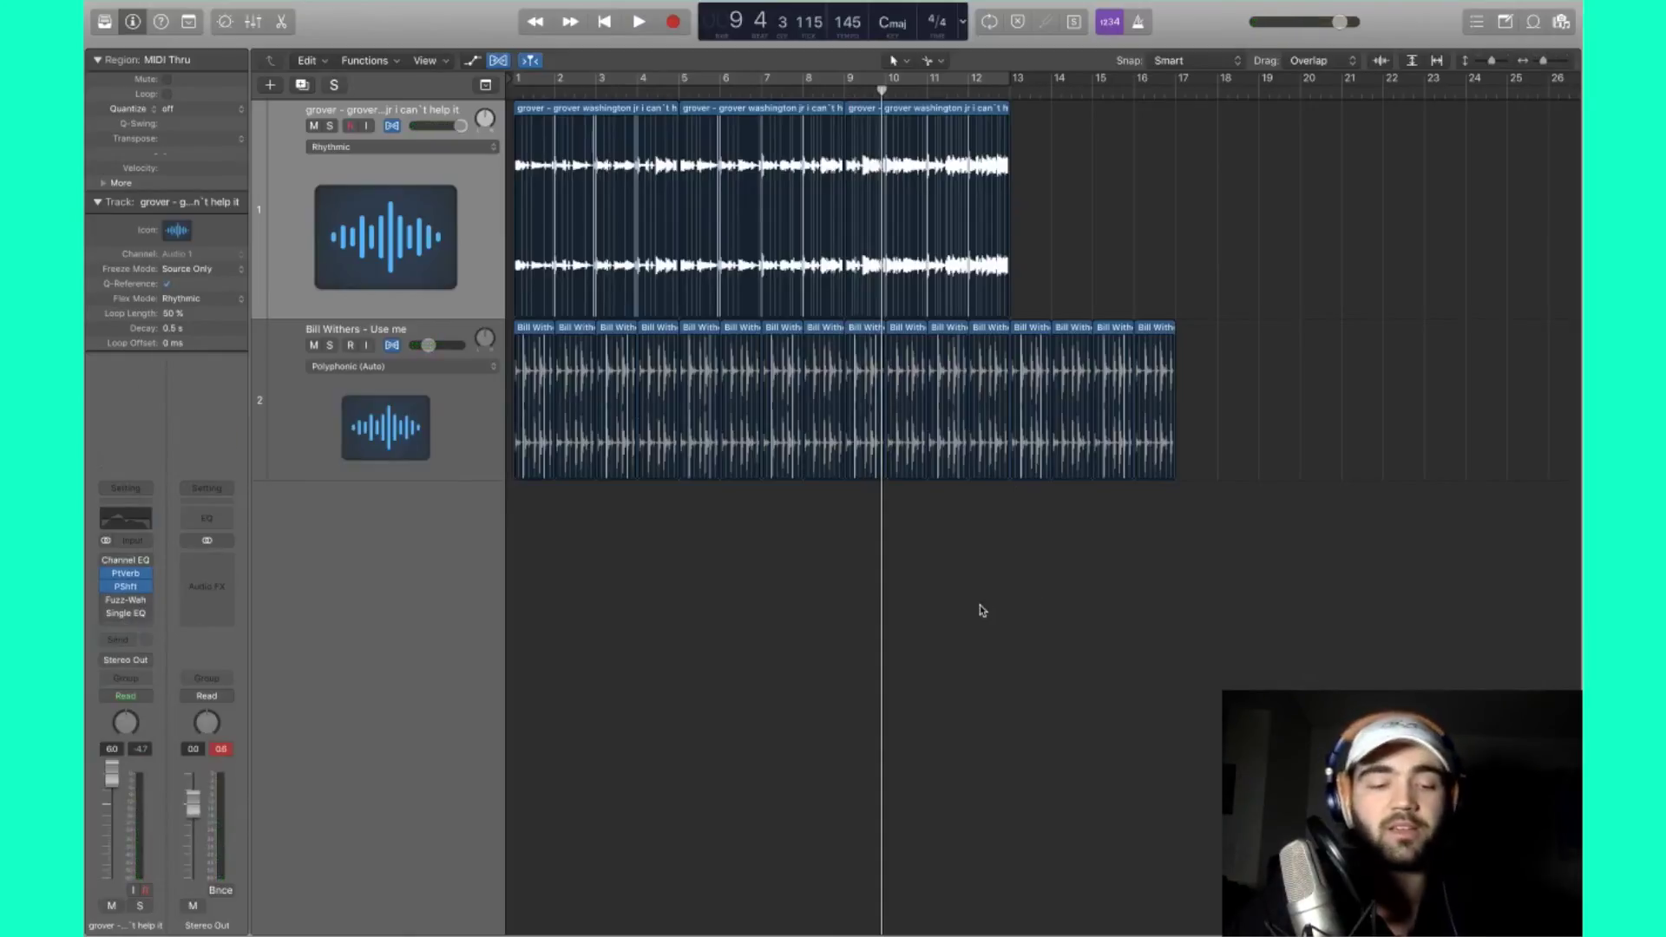